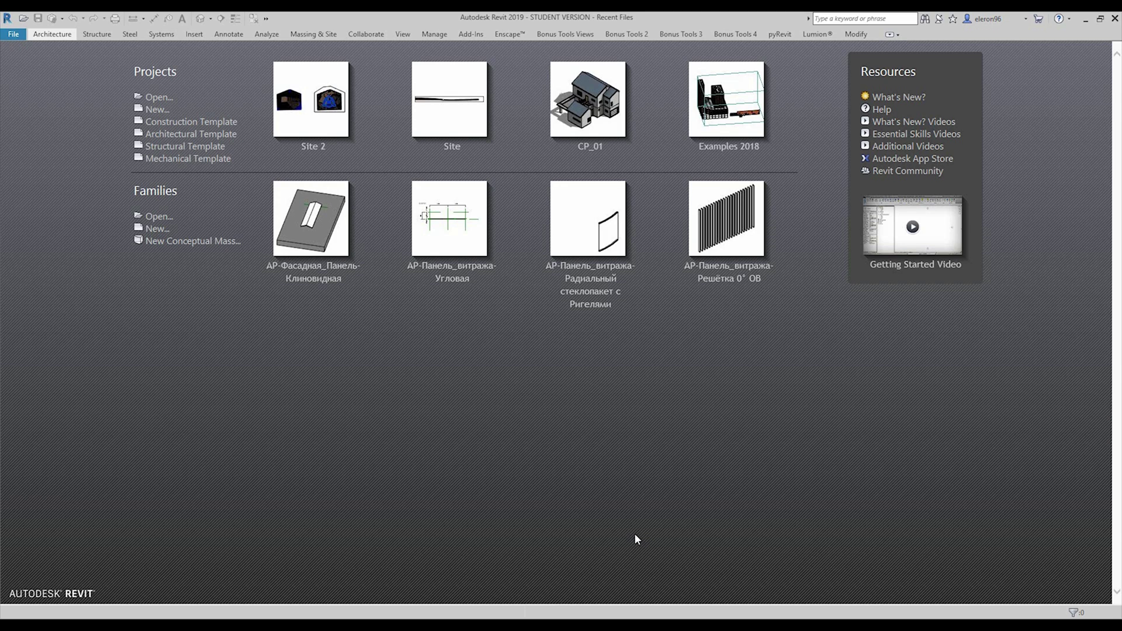
- Open the recent project Site 2 and bring up the massing and site tools
left_click(327, 117)
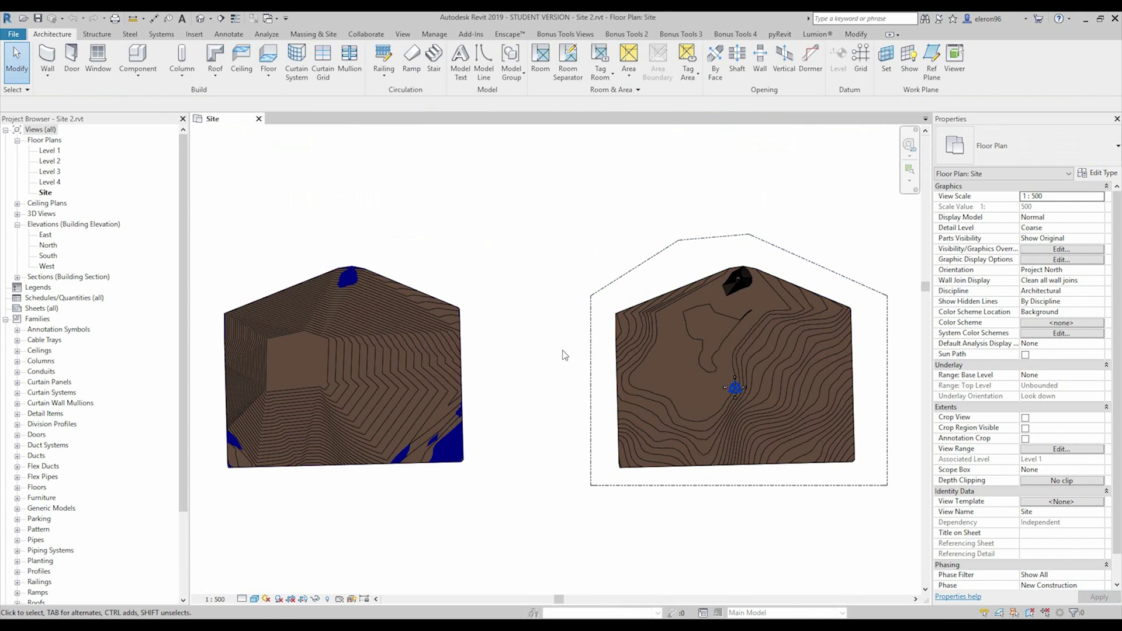
mouse_move(734, 388)
middle_mouse_down()
mouse_move(508, 345)
mouse_move(545, 304)
mouse_move(549, 393)
middle_mouse_up()
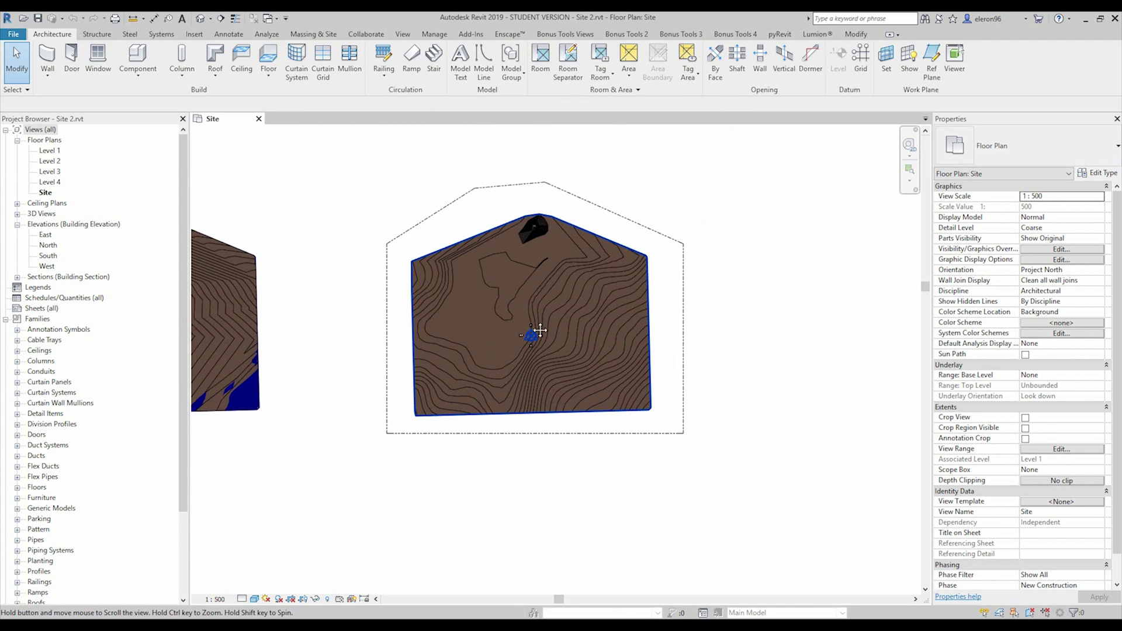
key("alt")
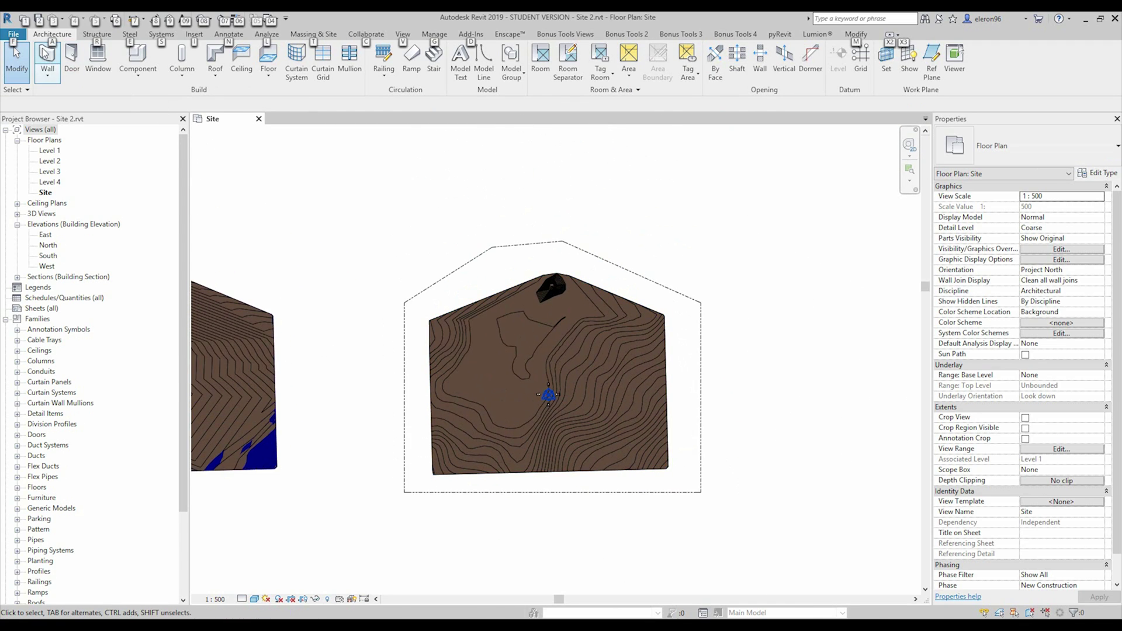
left_click(312, 35)
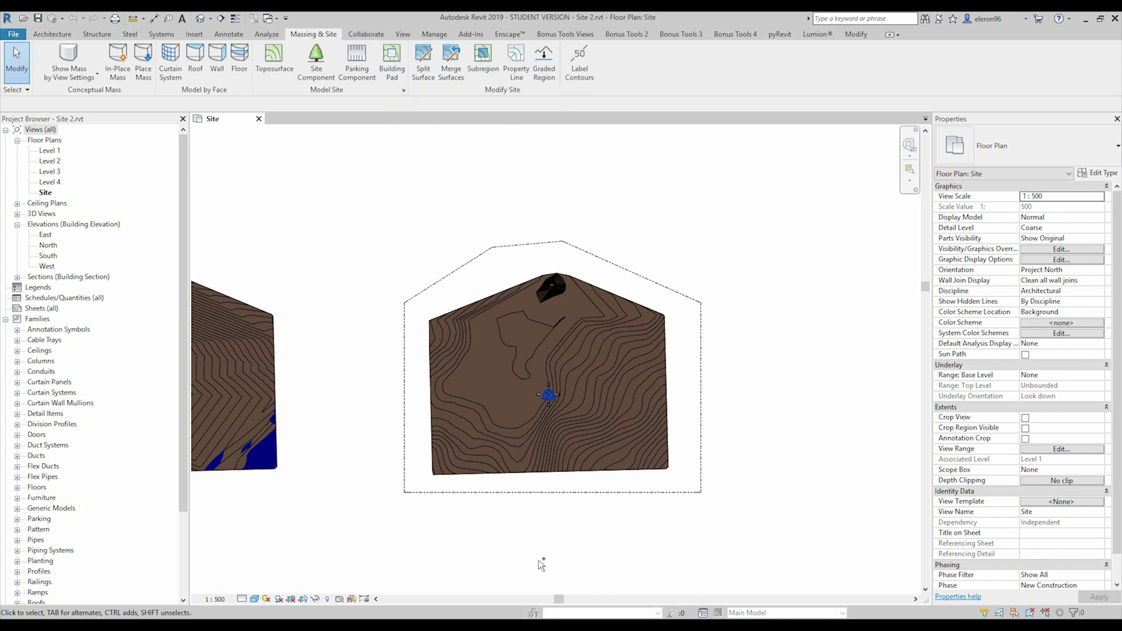
- Copy the toposurface inside the dashed property line horizontally about 905000 mm to the empty area east of it
middle_click_drag(719, 379, 542, 381)
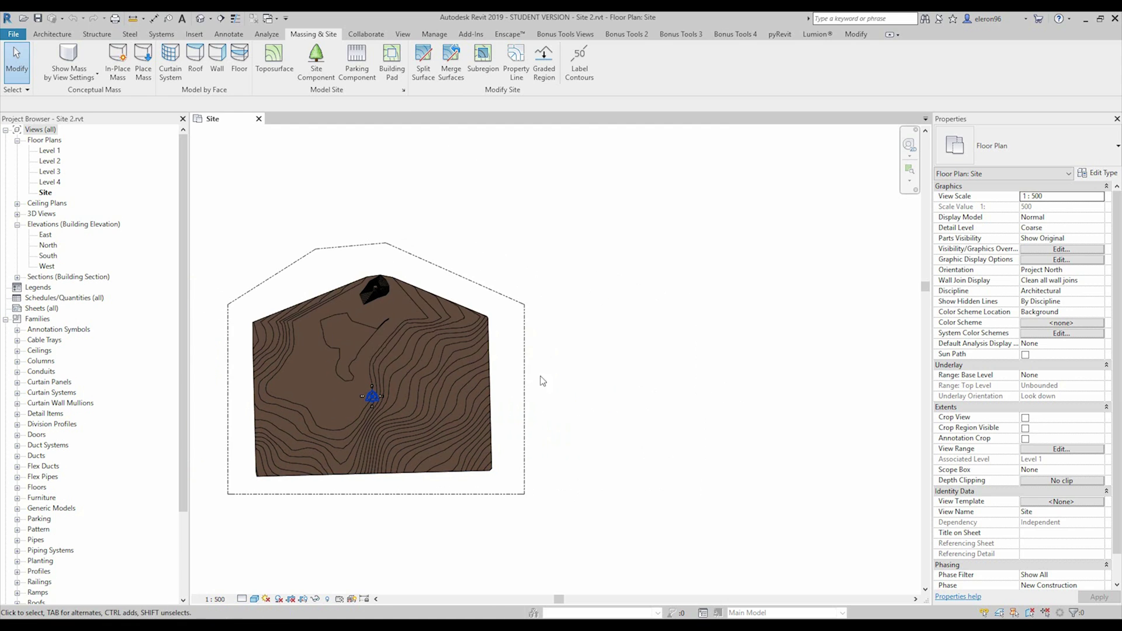
left_click(423, 349)
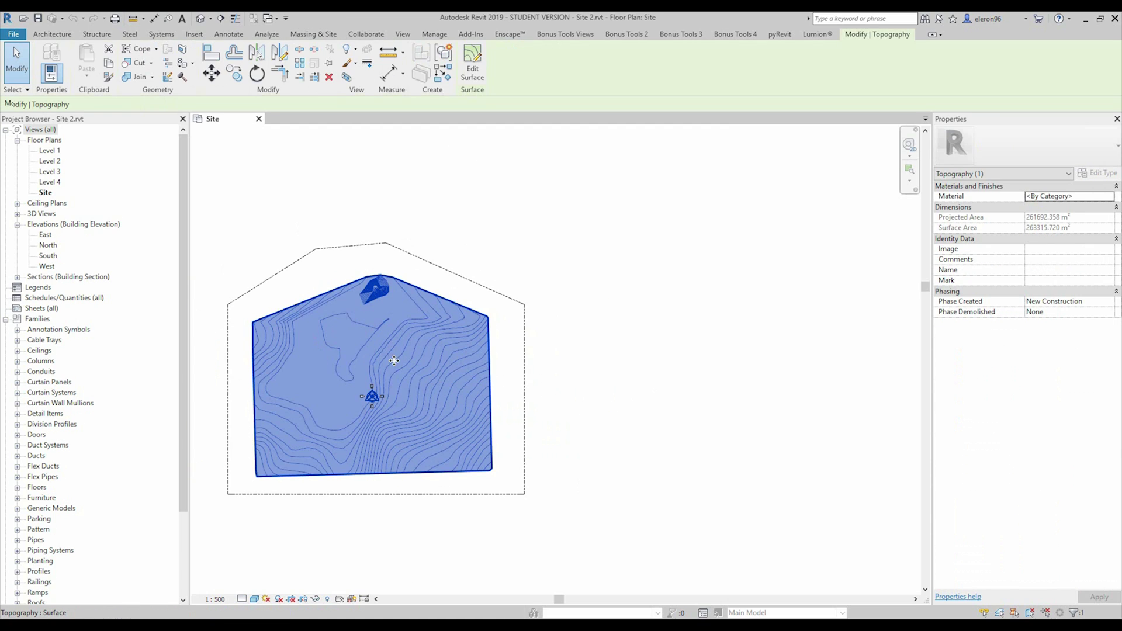
left_click(240, 79)
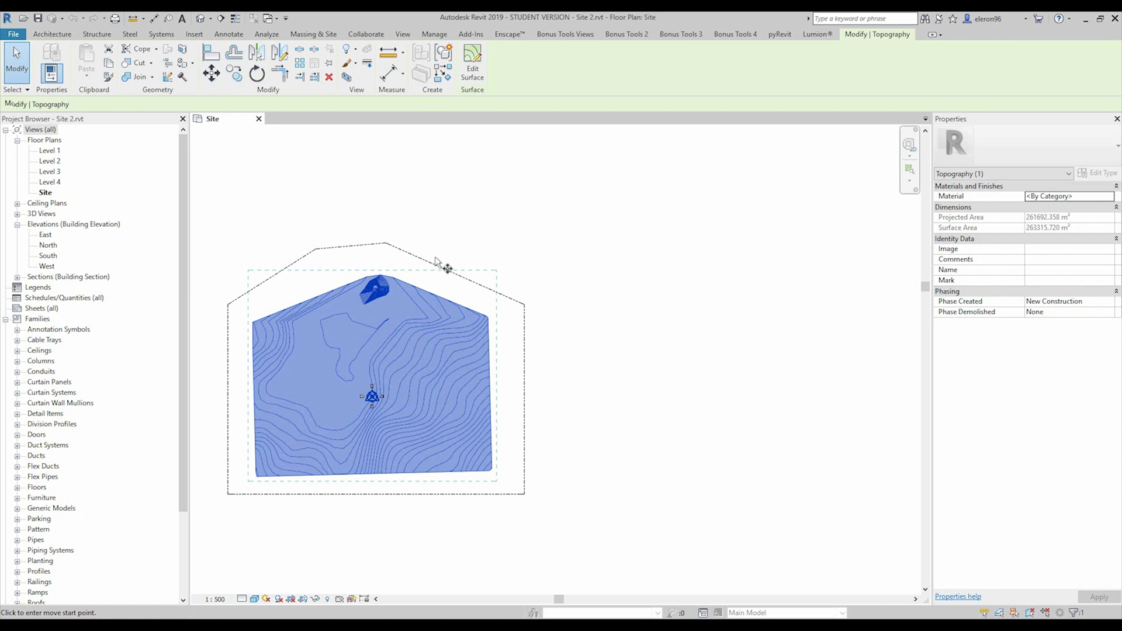
left_click(336, 263)
left_click(700, 266)
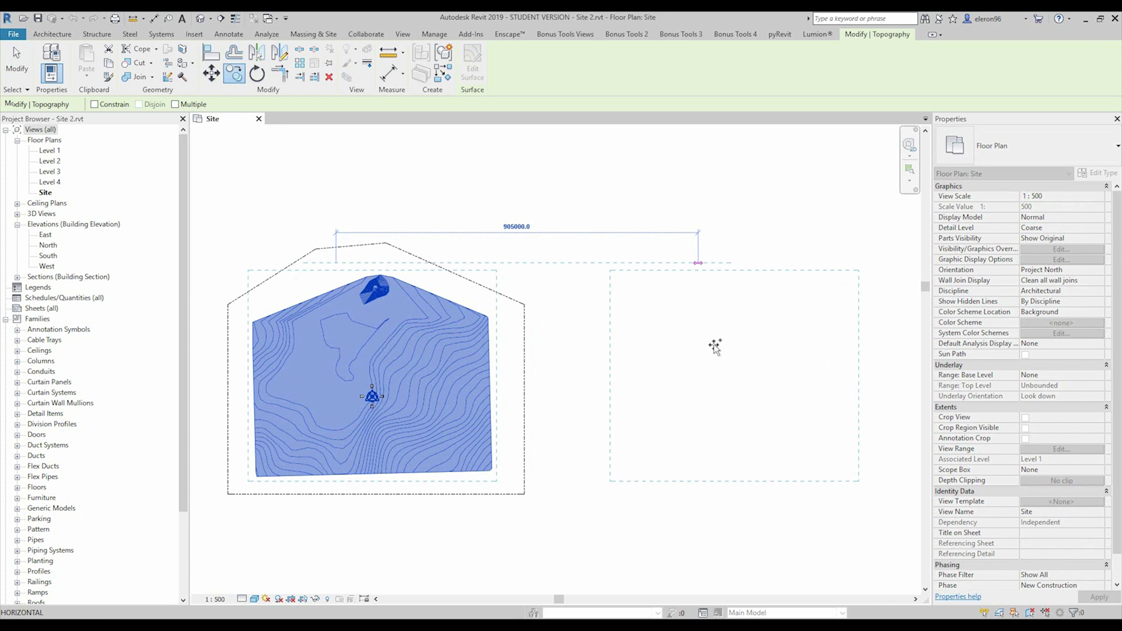
- Start a building pad and sketch a rectangular boundary about 63000 by 41000 mm on the northwest part of the copied toposurface
middle_click_drag(781, 327, 522, 309)
scroll(475, 286, "up", 4)
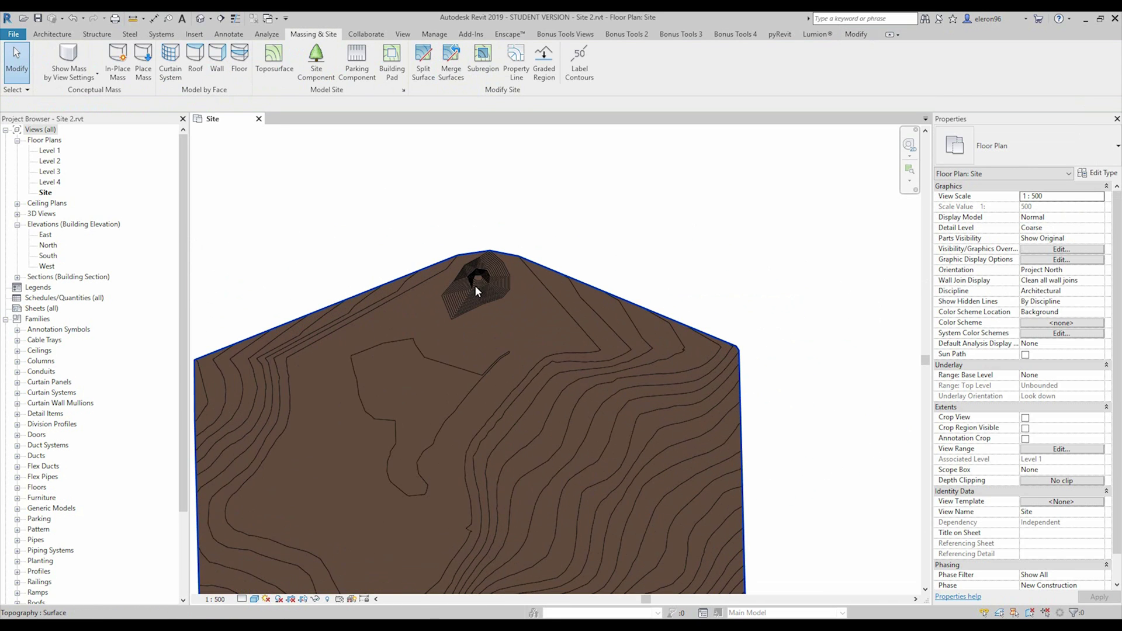
left_click(391, 61)
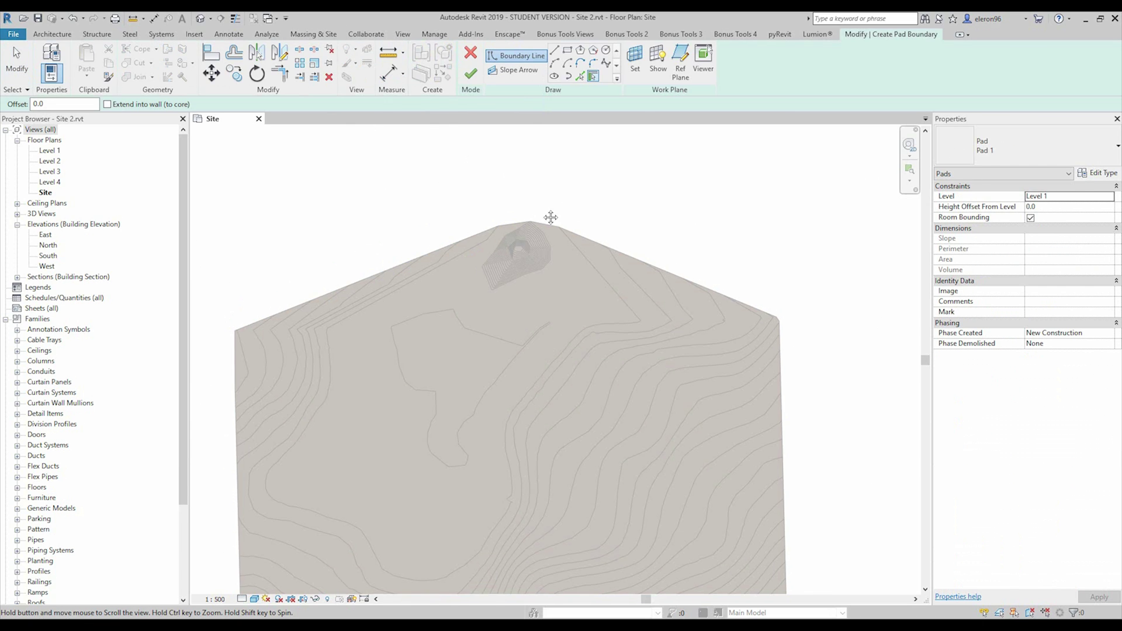
scroll(467, 171, "up", 2)
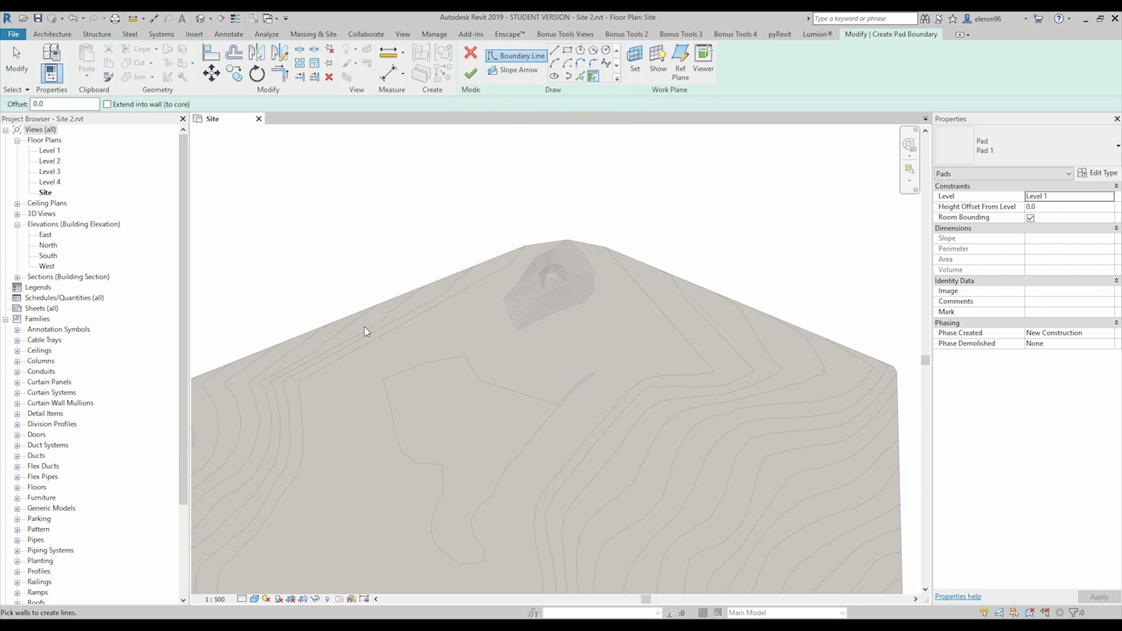
middle_click_drag(365, 379, 504, 316)
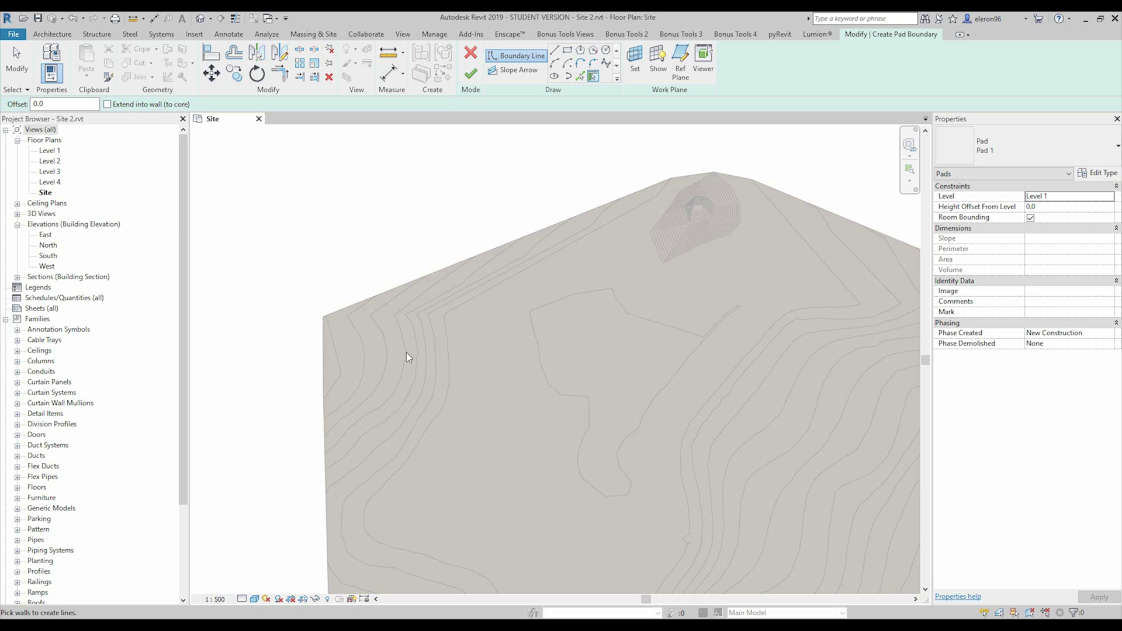
middle_click_drag(407, 357, 486, 316)
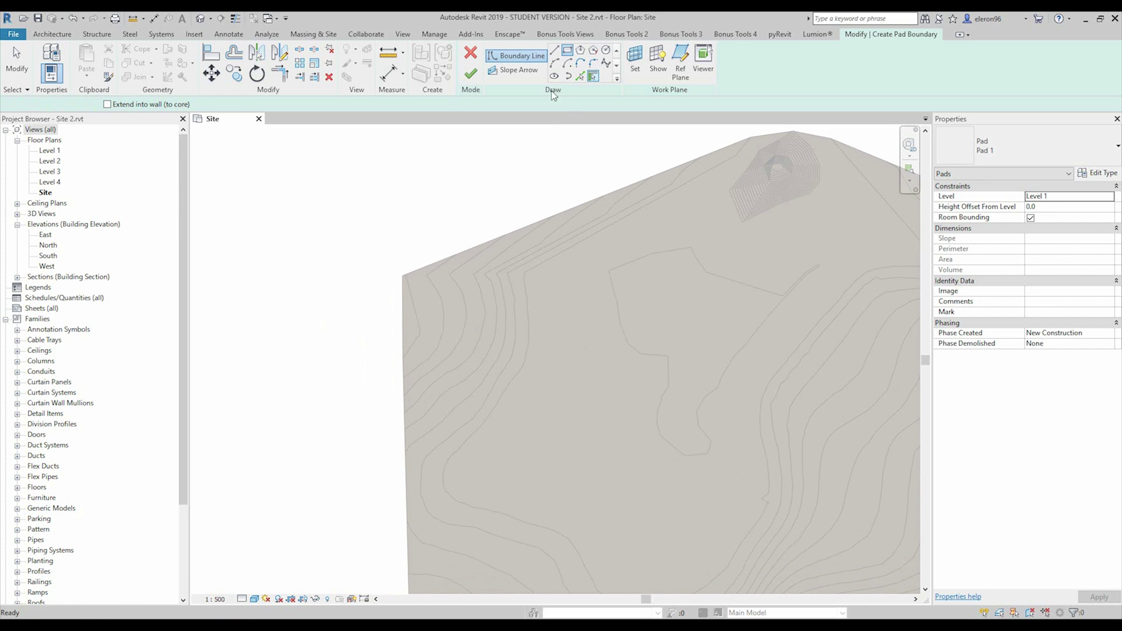
middle_click_drag(666, 310, 571, 253)
left_click(567, 51)
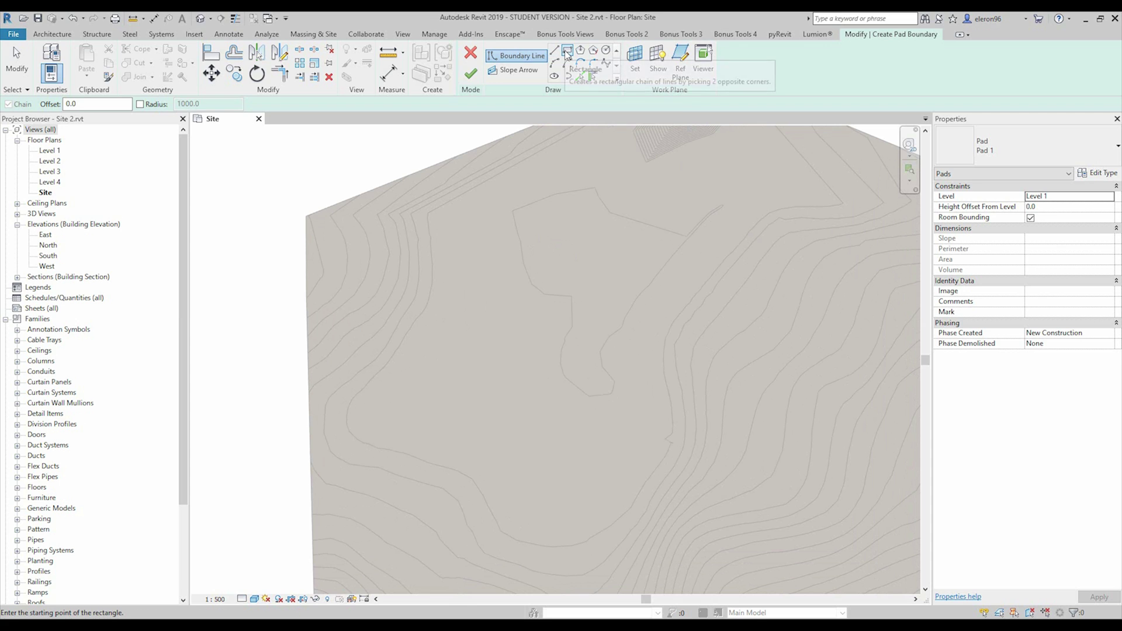
middle_click_drag(459, 330, 430, 288)
left_click(433, 262)
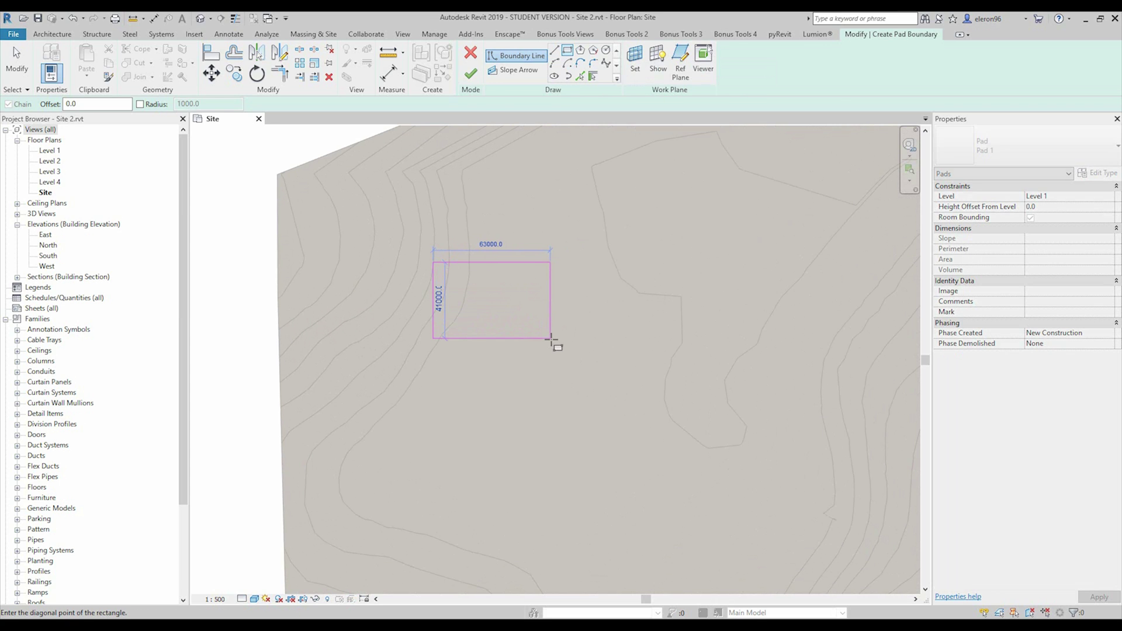
left_click(551, 338)
mouse_move(499, 300)
middle_mouse_down()
mouse_move(368, 301)
mouse_move(557, 325)
middle_mouse_up()
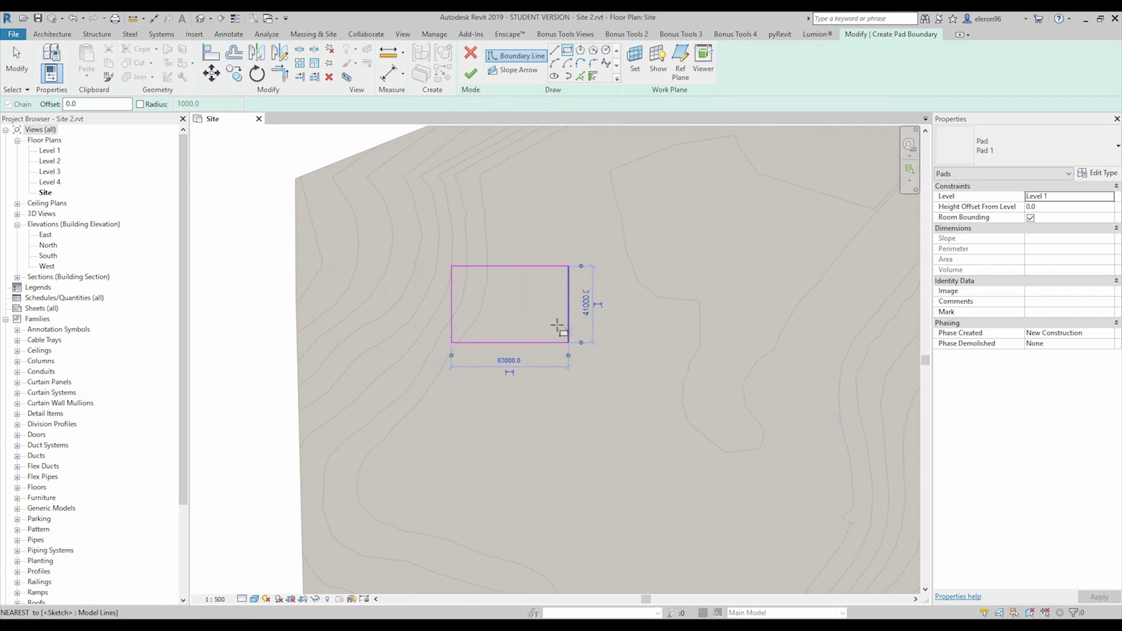
key("Escape")
key("Escape")
- Set the pad's height offset from Level 1 to -5000 mm and finish the boundary sketch
left_click_drag(406, 242, 639, 392)
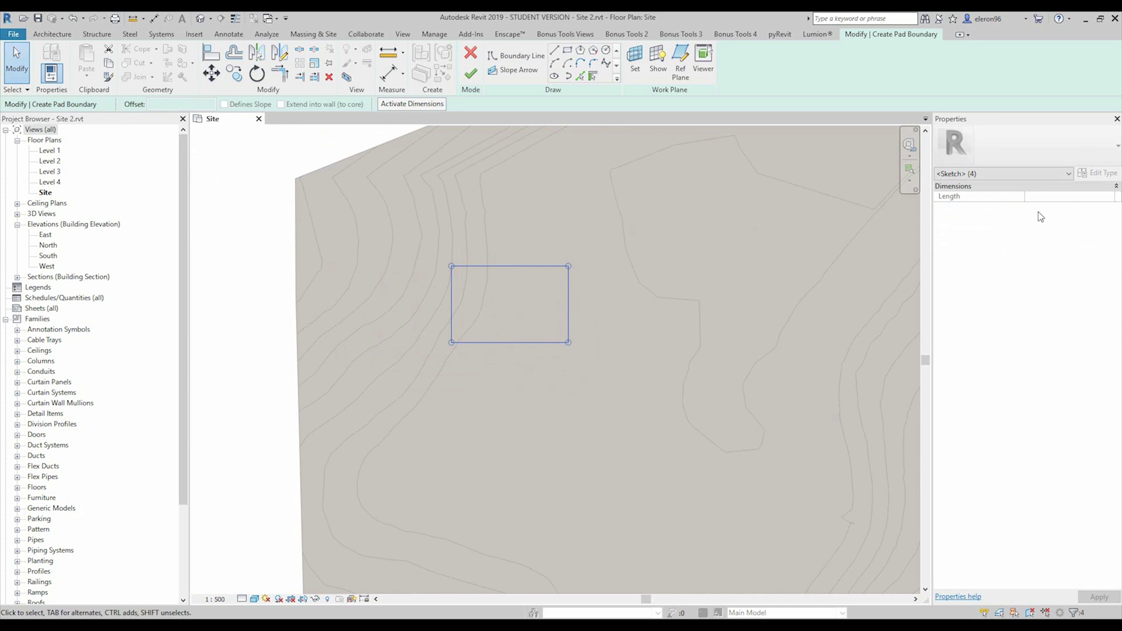
key("Escape")
left_click(1067, 208)
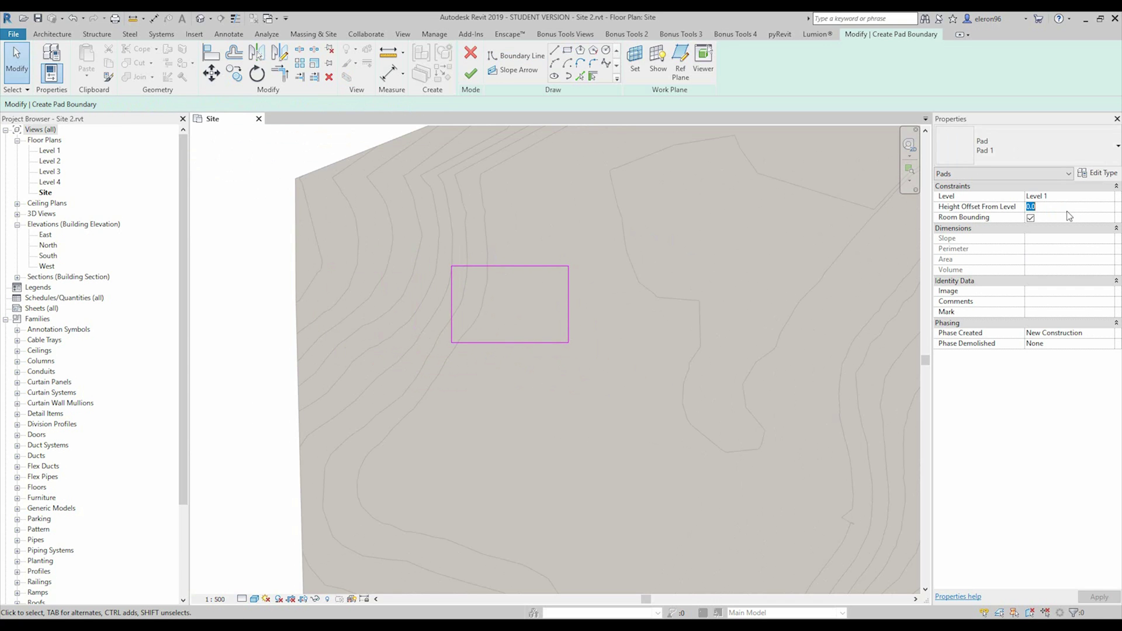
type("-5000")
left_click(471, 73)
middle_click_drag(639, 306, 543, 317)
key("Escape")
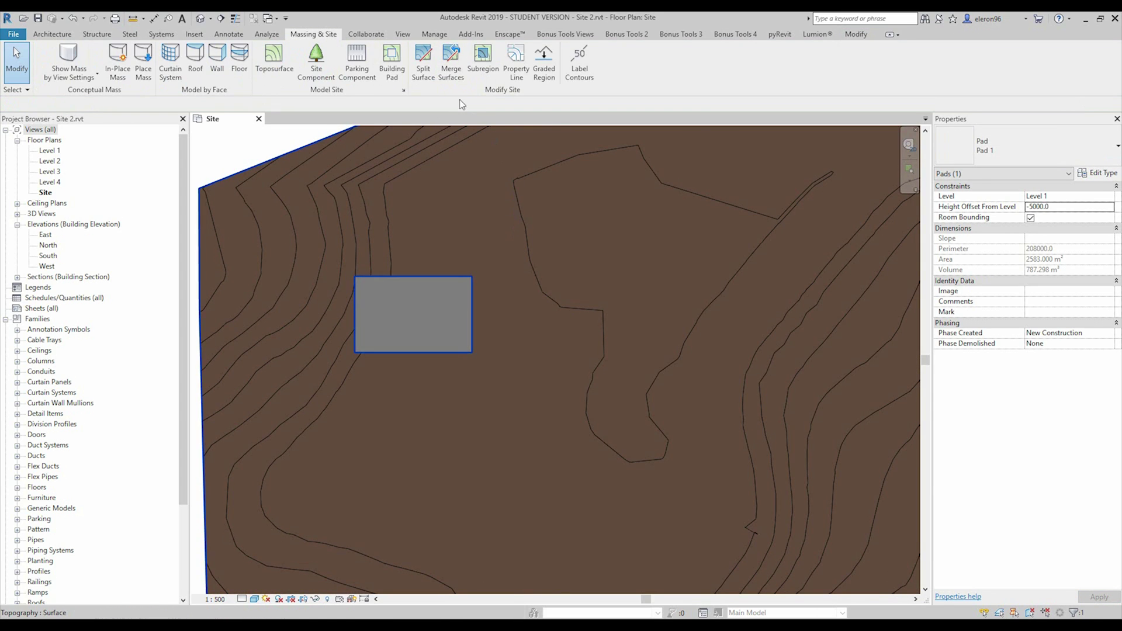
- Start a second building pad and sketch a rectangular boundary about 95000 by 43000 mm just east of the first pad
left_click(391, 61)
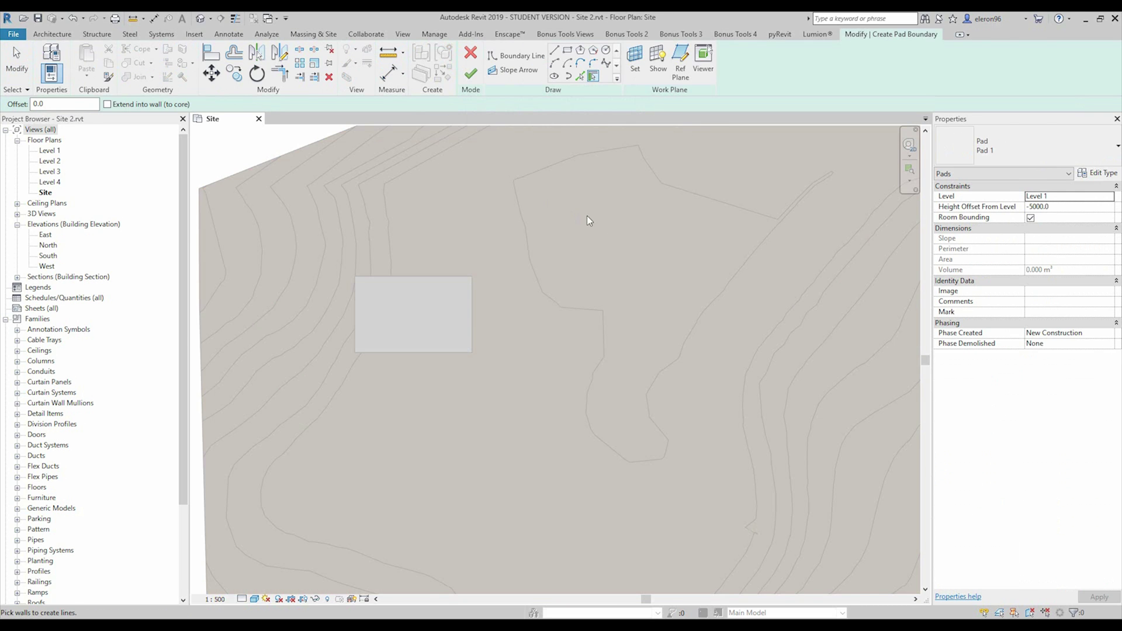
middle_click_drag(589, 226, 510, 221)
left_click(566, 51)
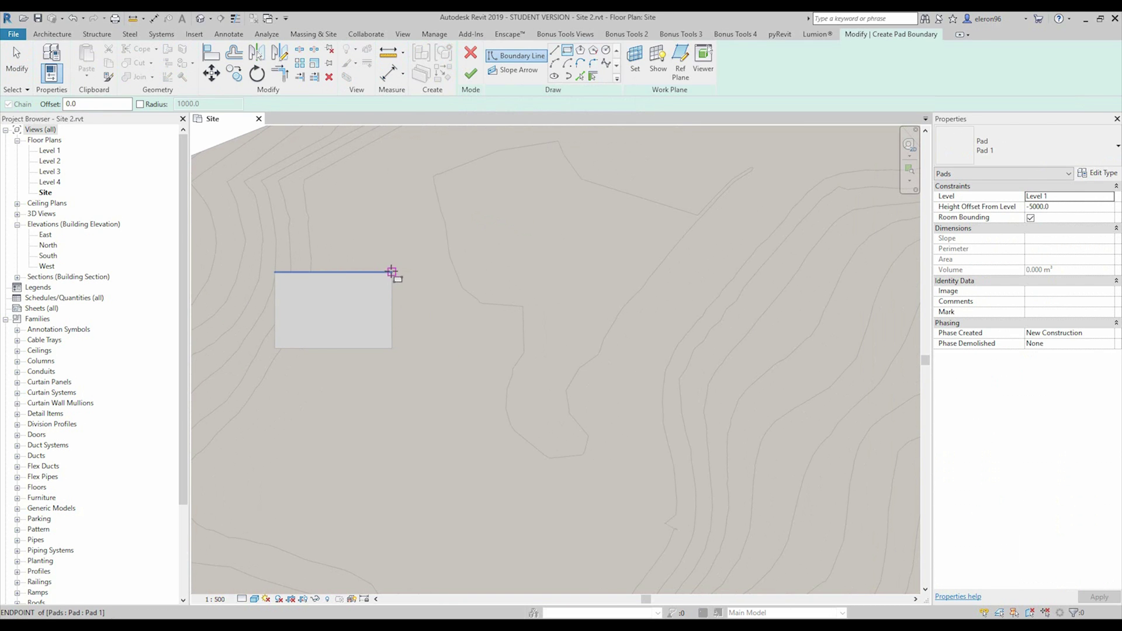
left_click(430, 270)
left_click(606, 349)
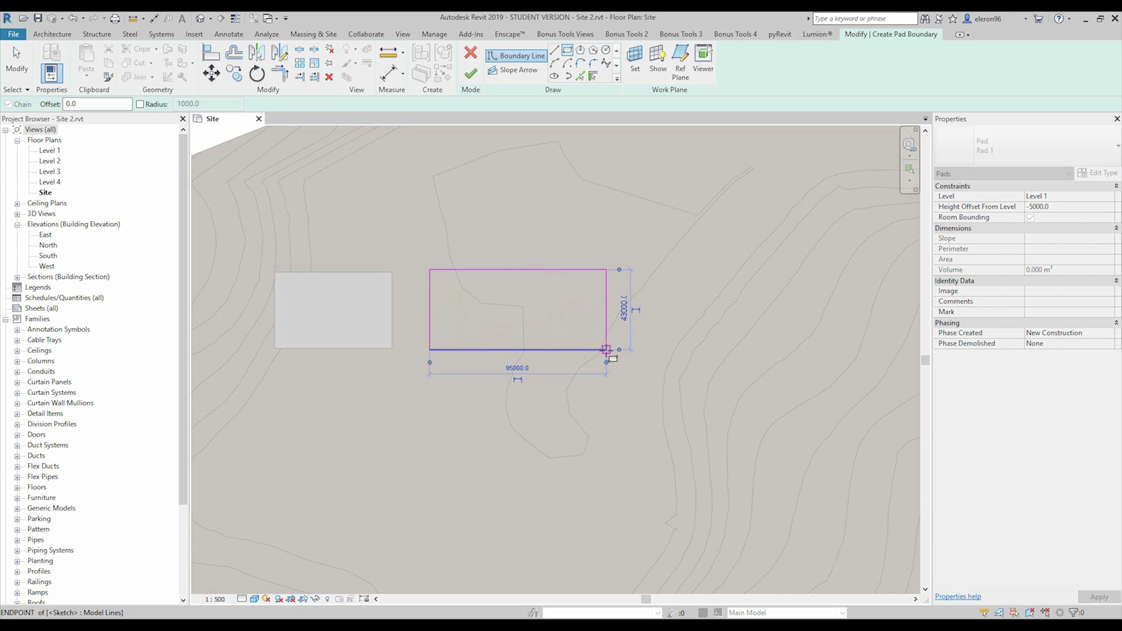
key("Escape")
key("Escape")
- Set the second pad's height offset from Level 1 to 5000 mm and finish its boundary sketch
left_click(1057, 208)
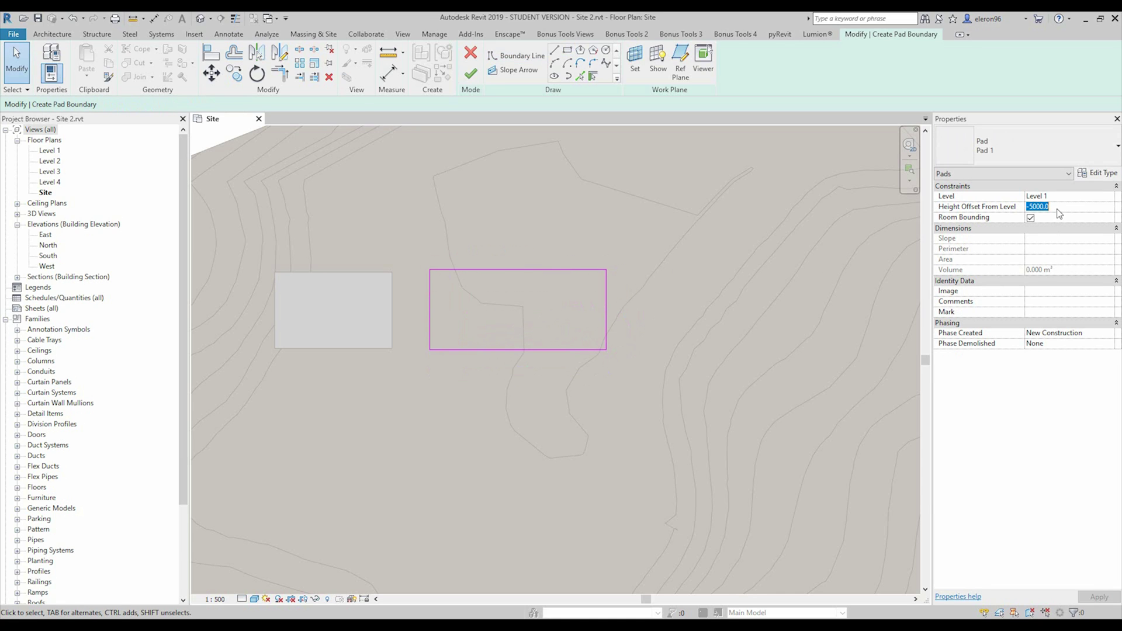
type("-")
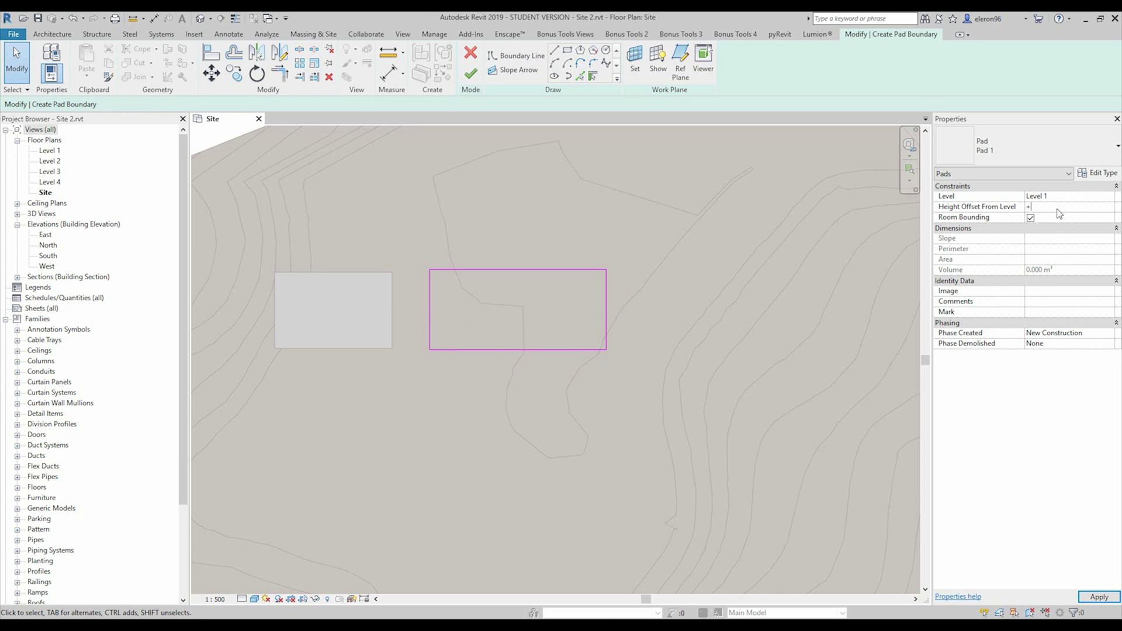
key("Return")
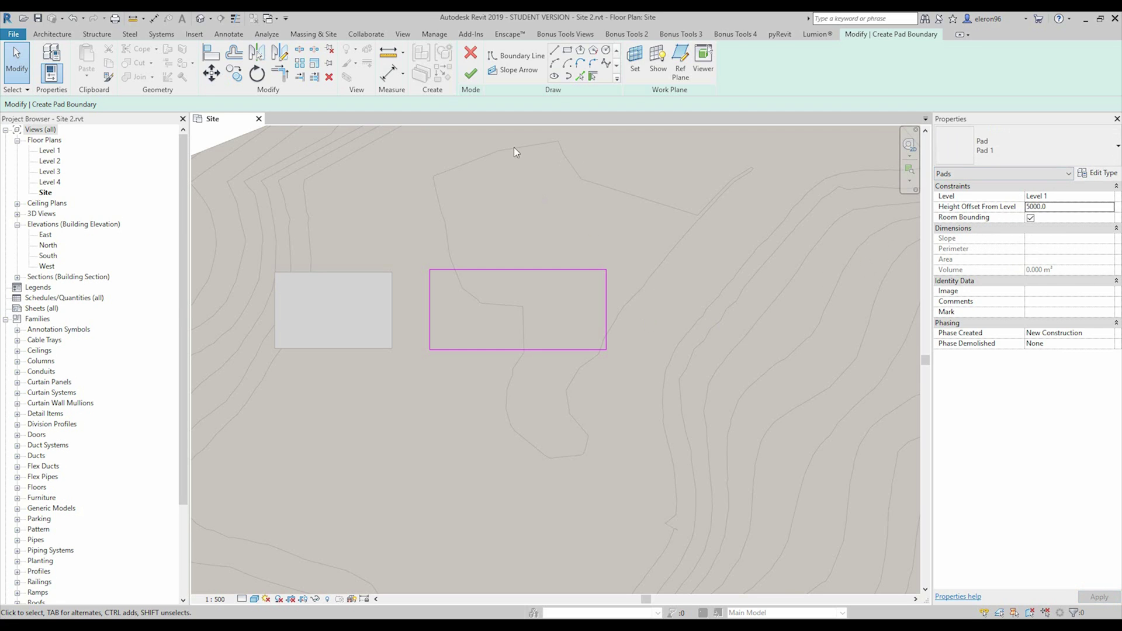
left_click(470, 73)
- Open the default 3D view and examine how the two building pads cut into and rise above the terrain
scroll(528, 230, "down", 3)
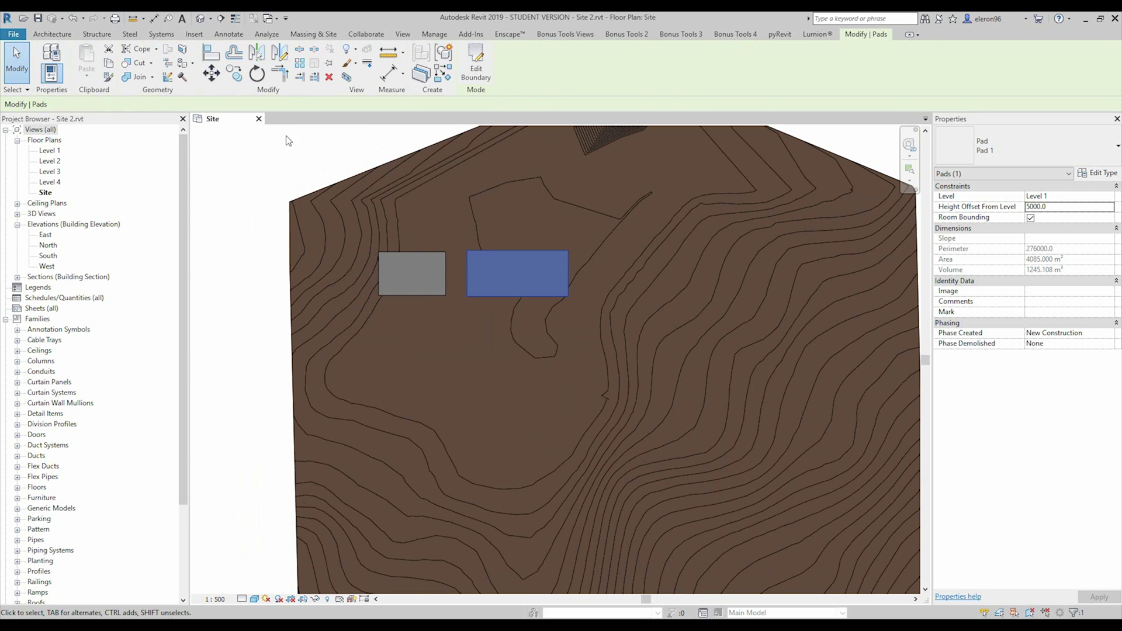
left_click(200, 18)
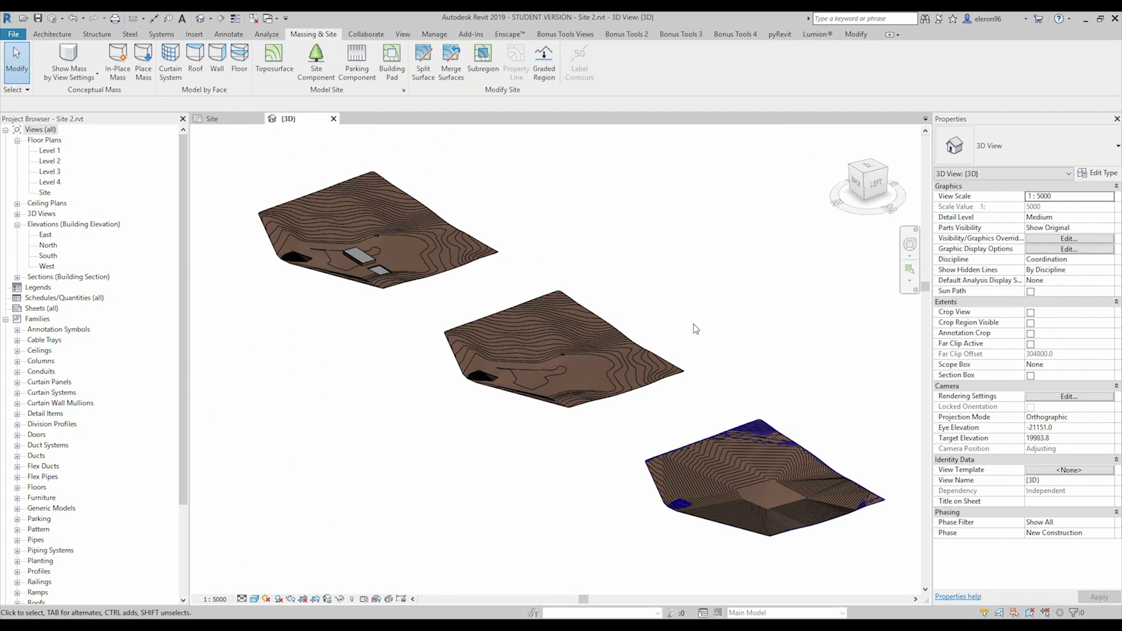
middle_click_drag(695, 329, 638, 409)
scroll(421, 311, "up", 3)
scroll(421, 312, "up", 5)
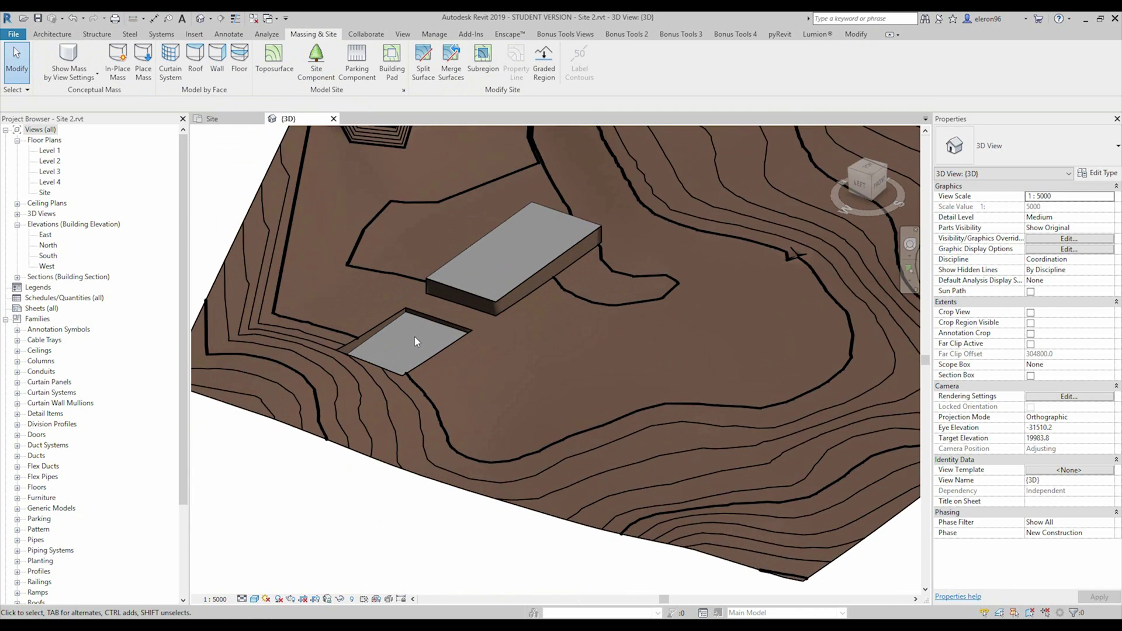
middle_click_drag(526, 314, 434, 338, "shift")
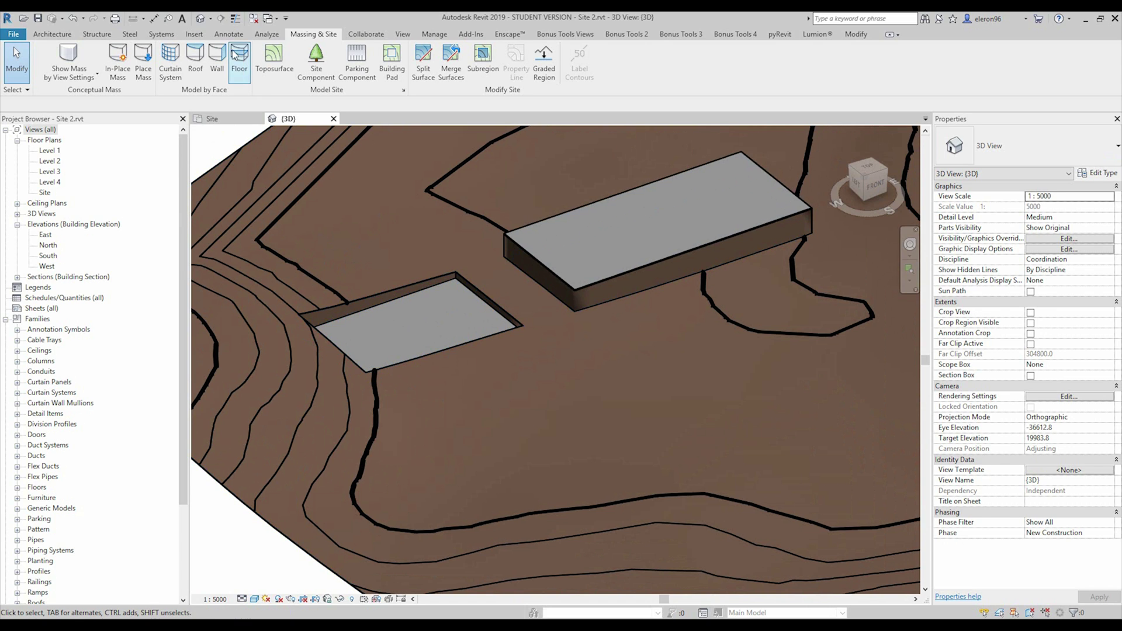
- Turn on Thin Lines display and inspect both pads on the terrain in 3D
left_click(235, 19)
middle_click_drag(456, 281, 437, 318)
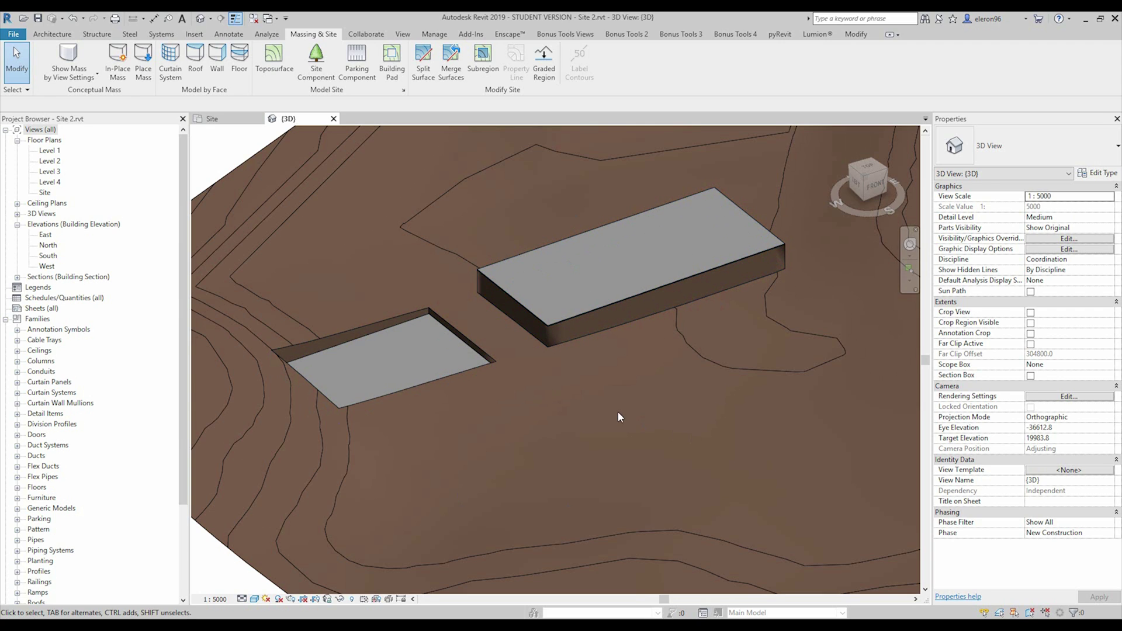
scroll(601, 399, "down", 4)
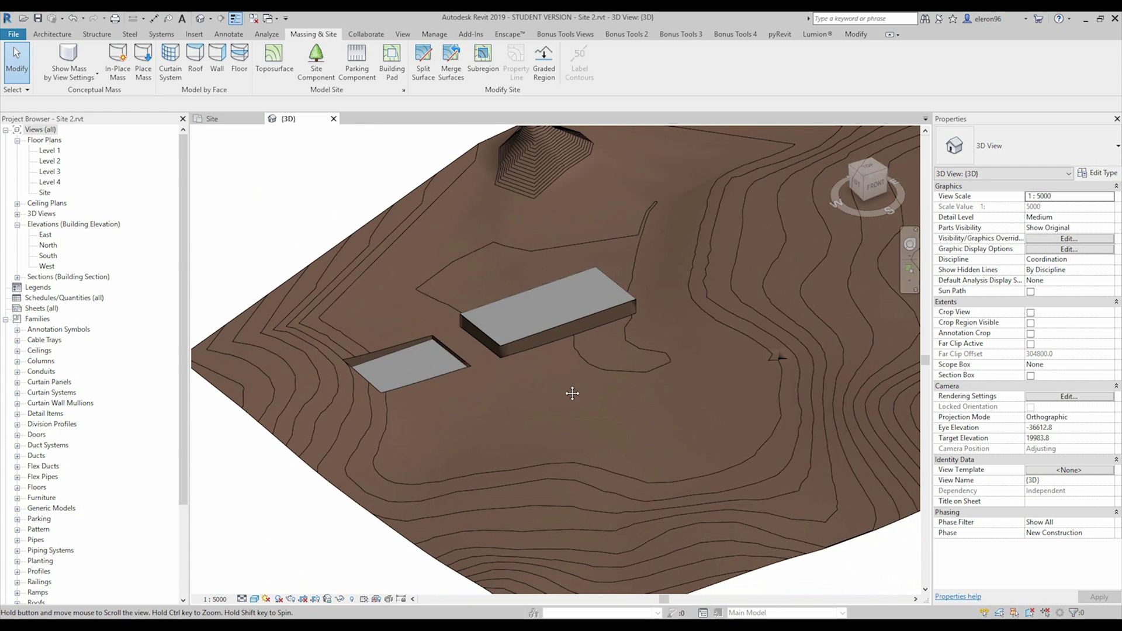
middle_click_drag(577, 384, 671, 433, "shift")
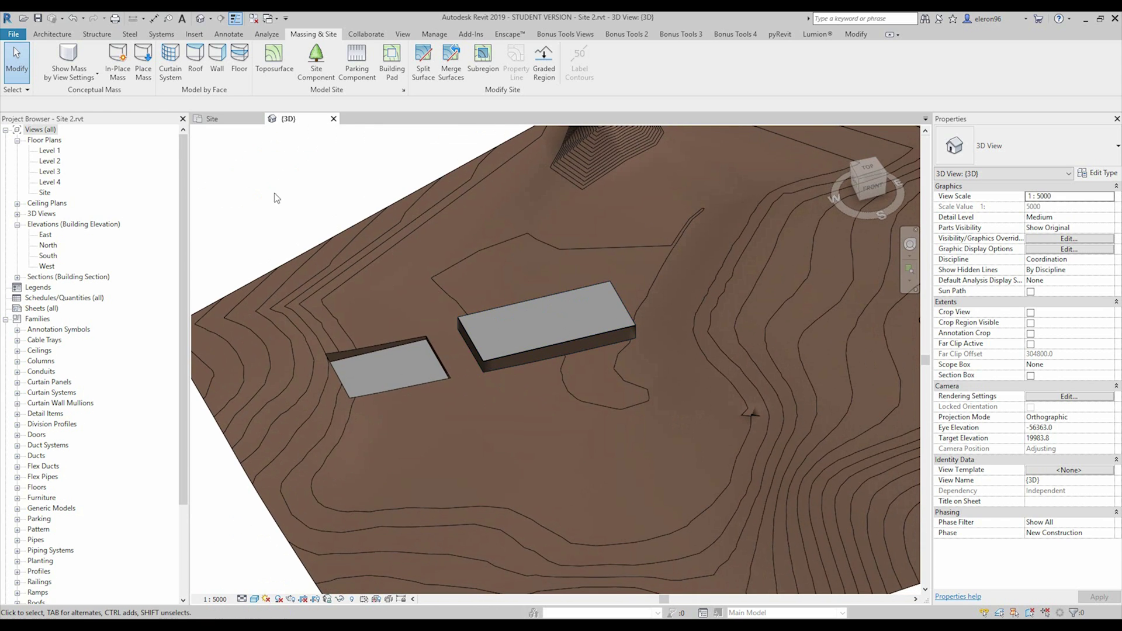
- In the Site plan, edit the eastern pad's boundary and add a horizontal slope arrow about 94000 mm long from its west edge
left_click(213, 119)
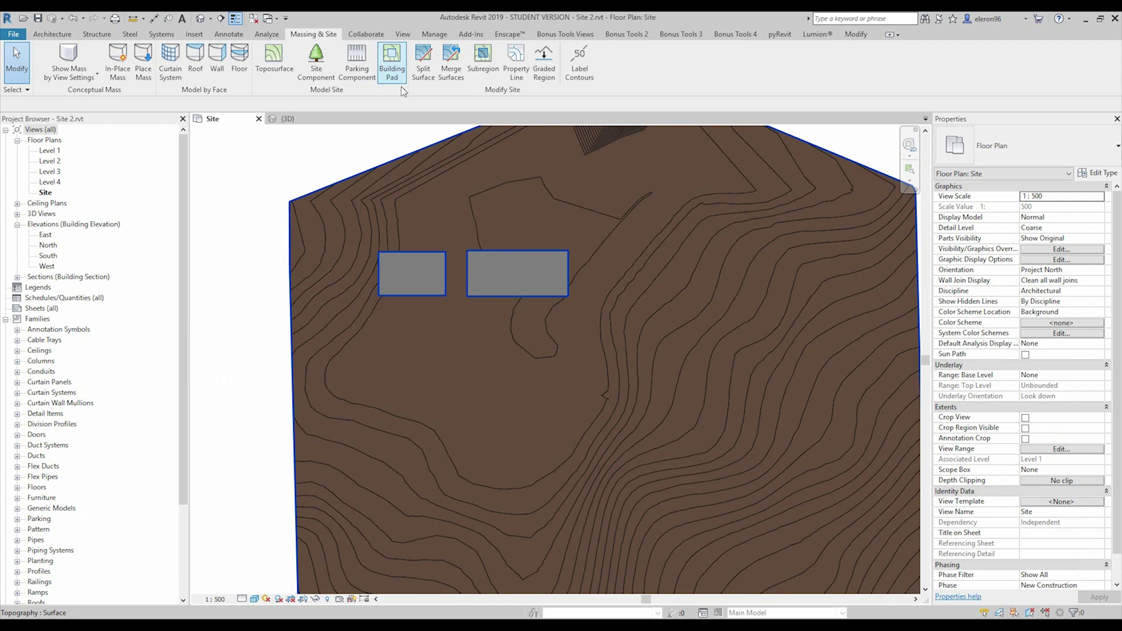
scroll(444, 245, "up", 2)
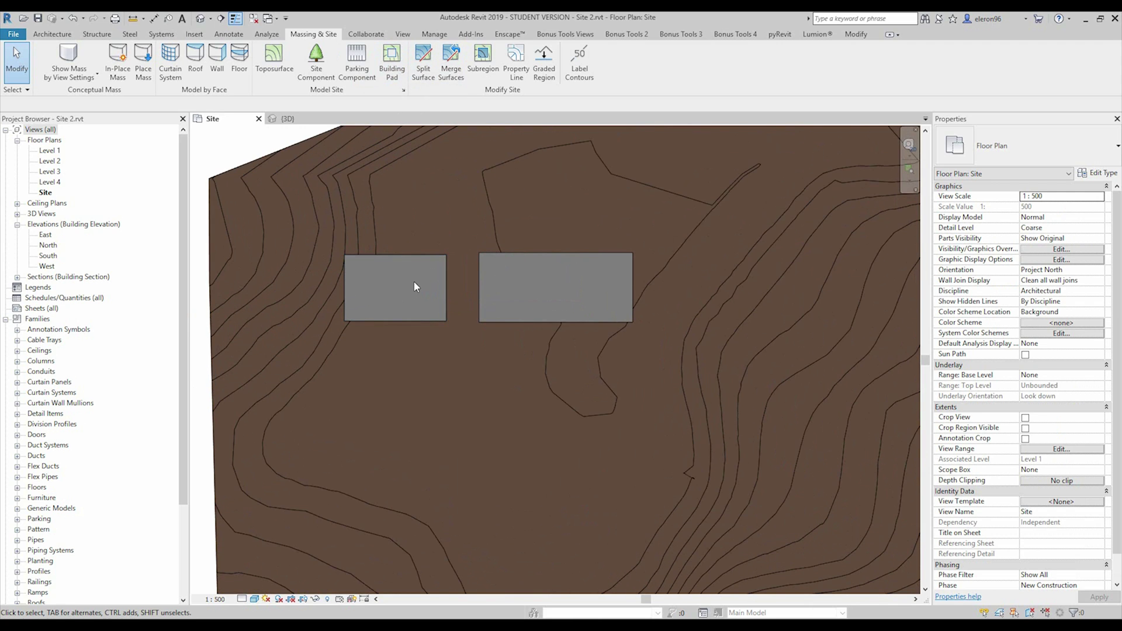
left_click(492, 317)
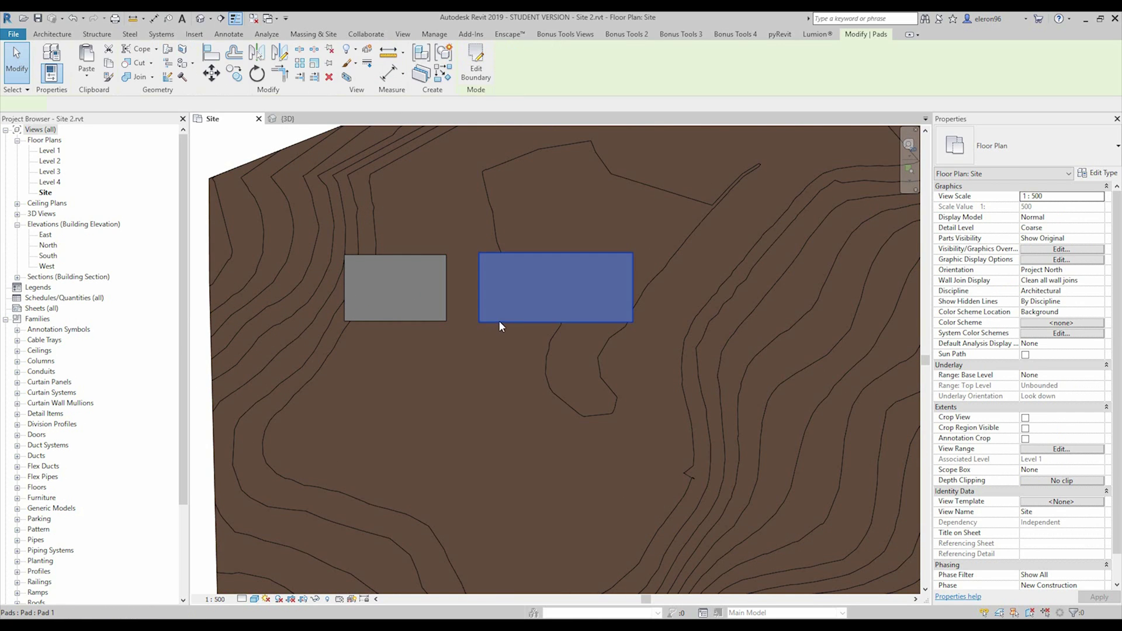
middle_click_drag(499, 320, 363, 300)
left_click(475, 56)
middle_click_drag(446, 252, 478, 263)
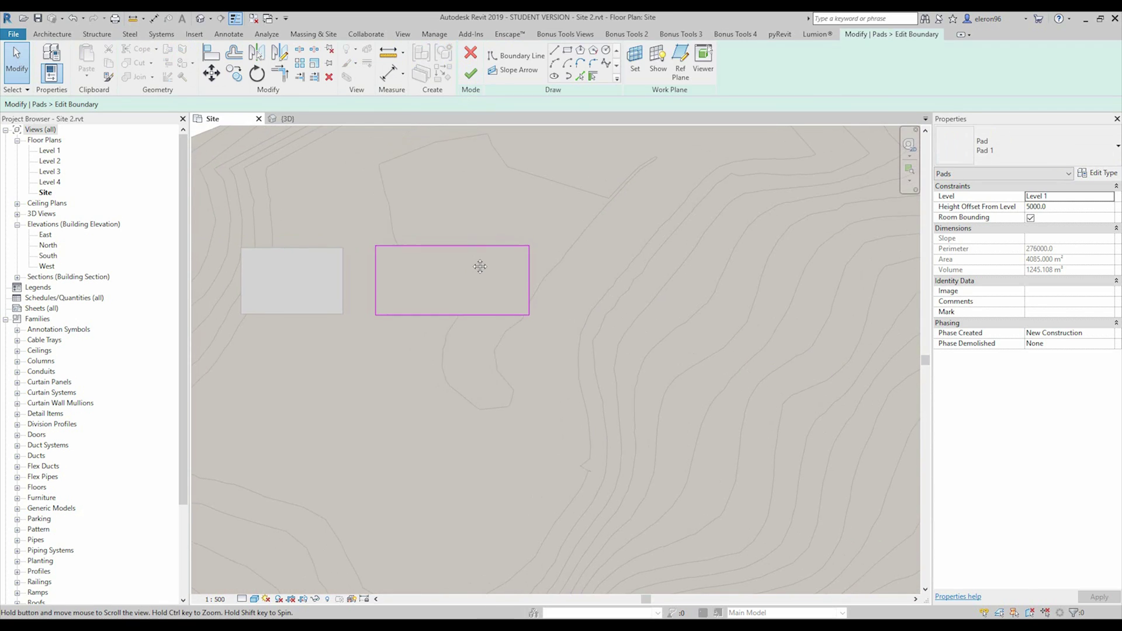
scroll(468, 262, "up", 3)
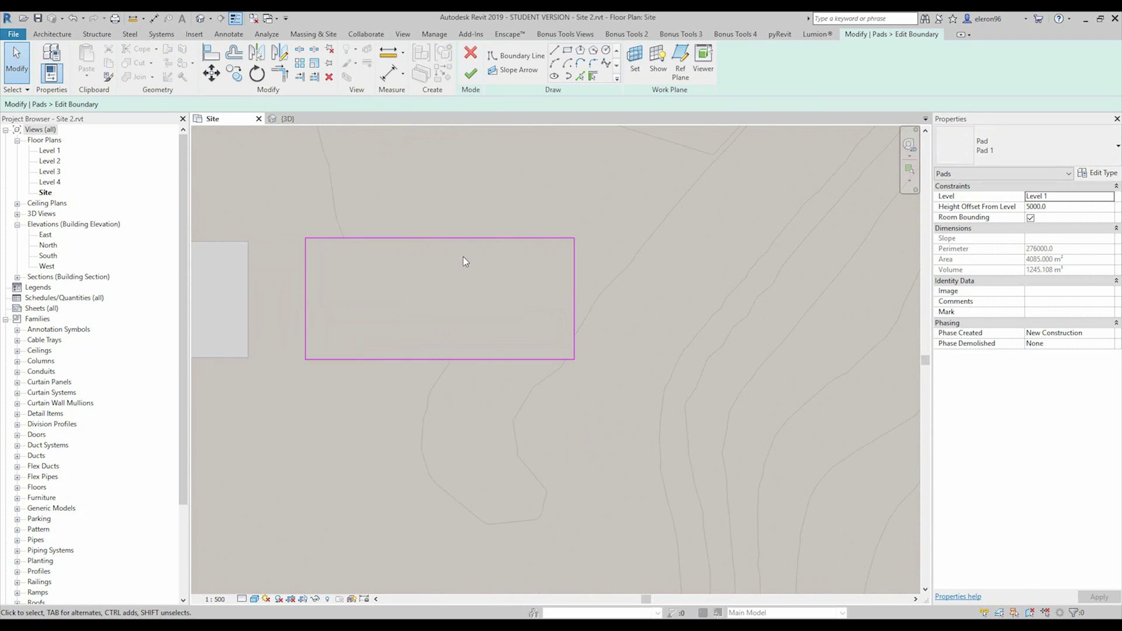
left_click(513, 72)
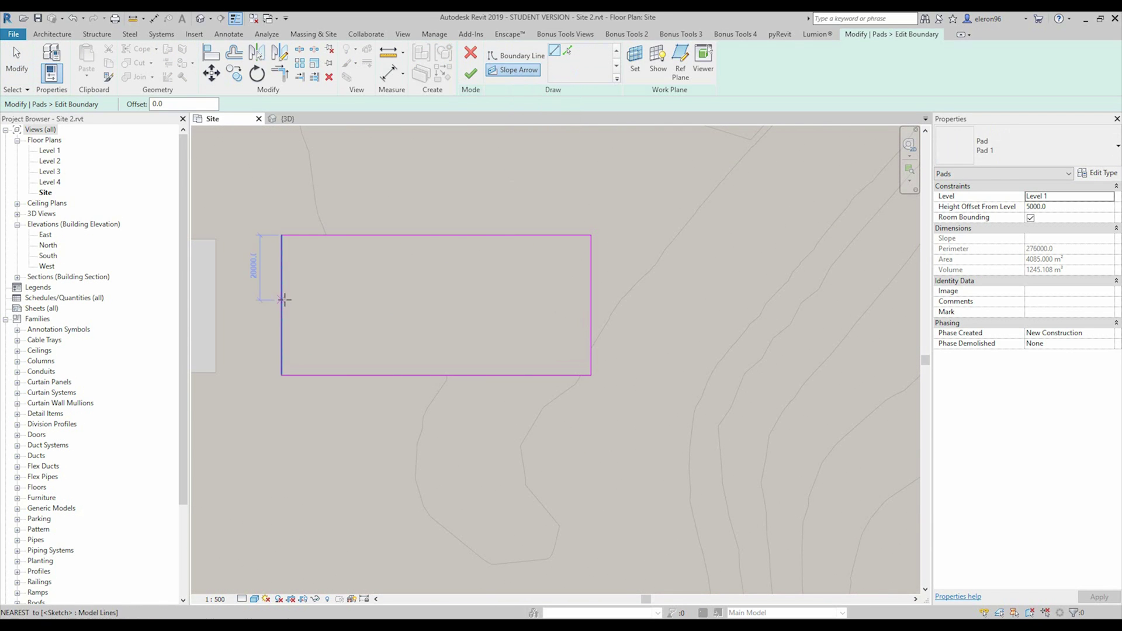
left_click(282, 304)
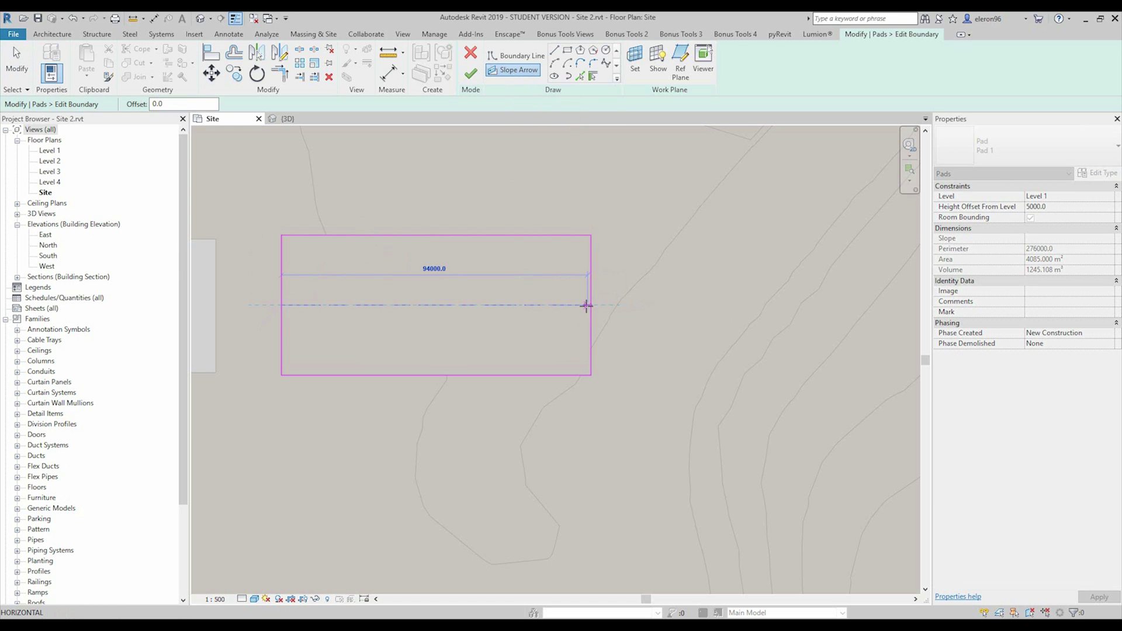
left_click(587, 304)
left_click(499, 324)
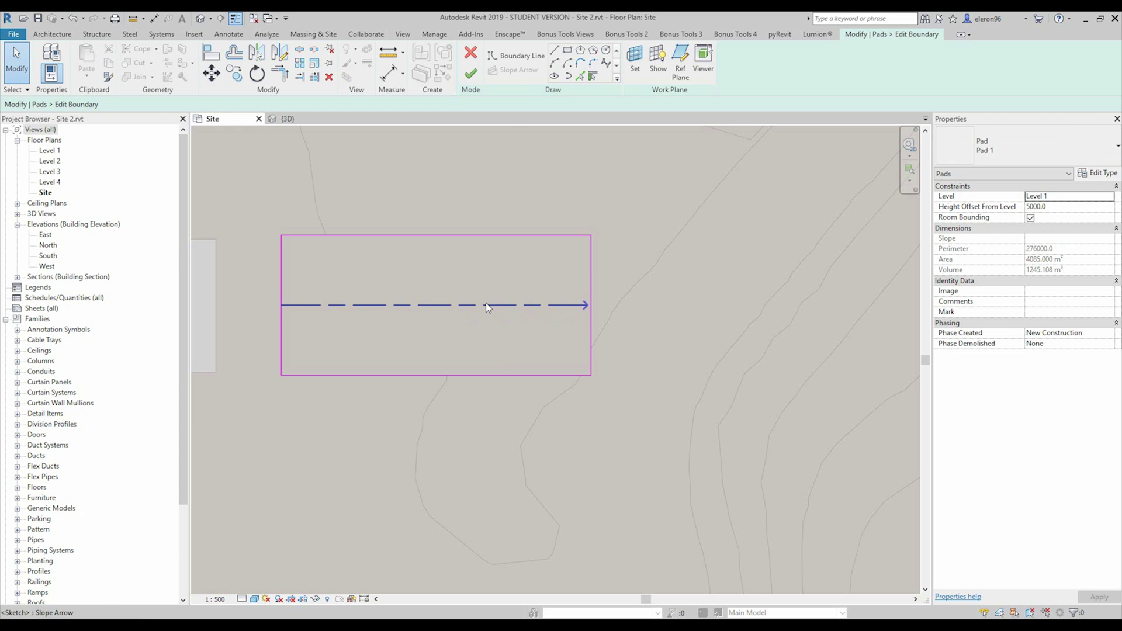
- Set the slope arrow's Height Offset at Tail to 1000 mm and finish the pad's boundary sketch
left_click(485, 306)
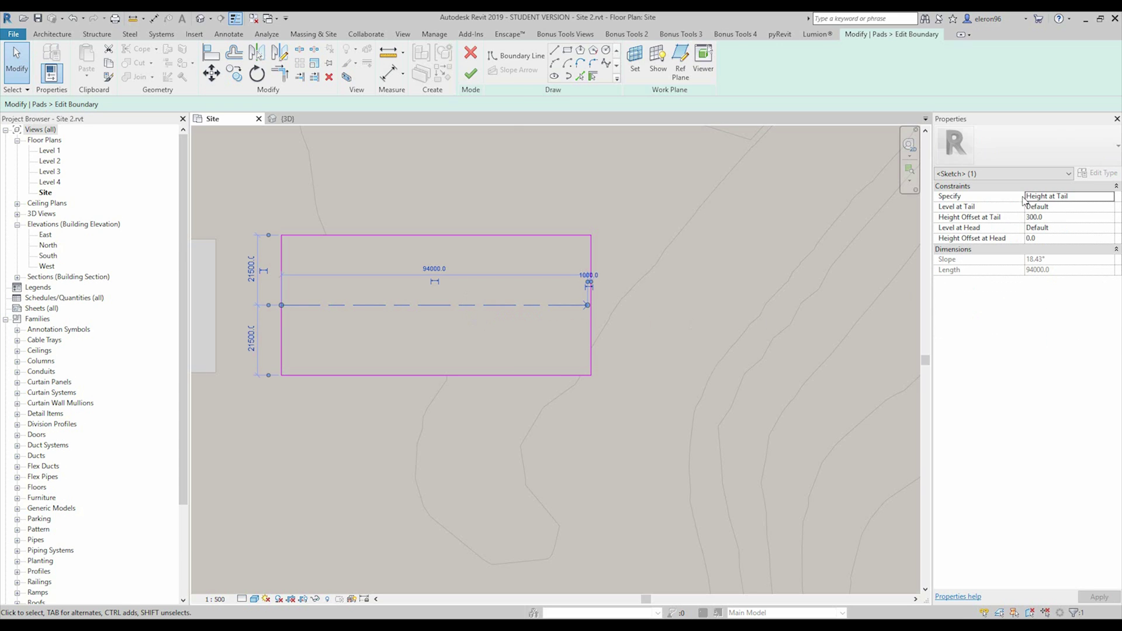
left_click(1050, 217)
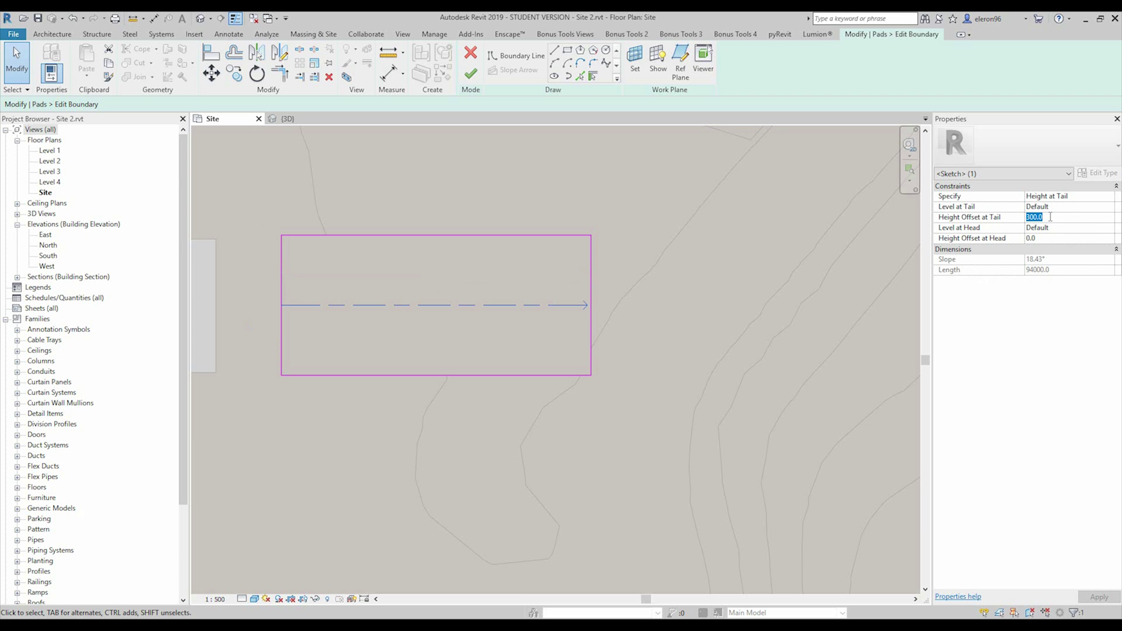
type("100")
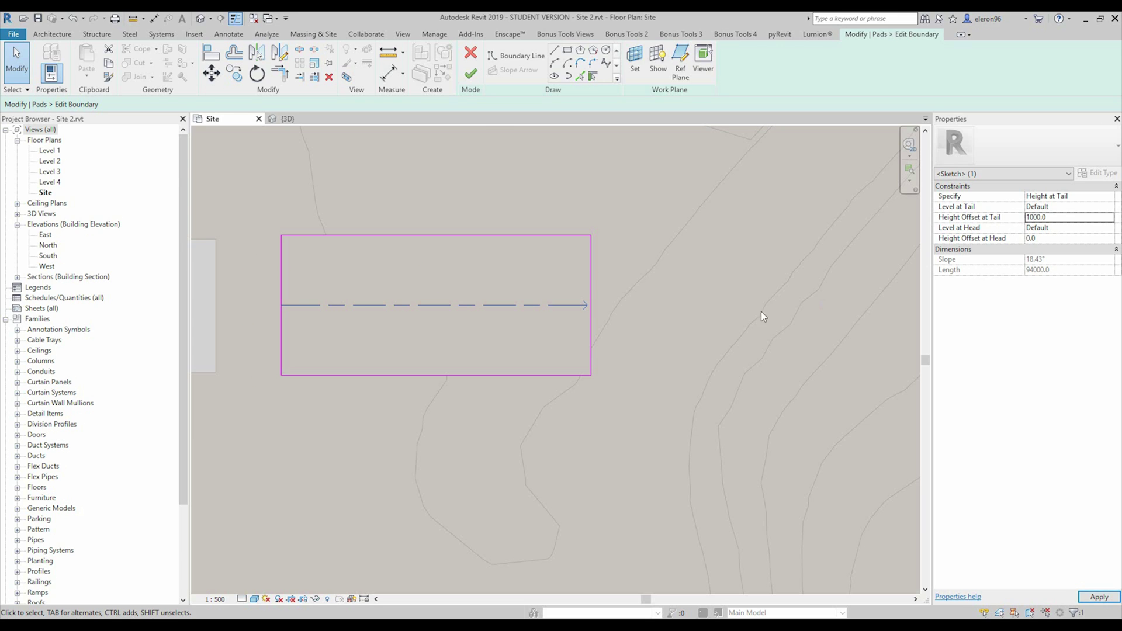
left_click(471, 73)
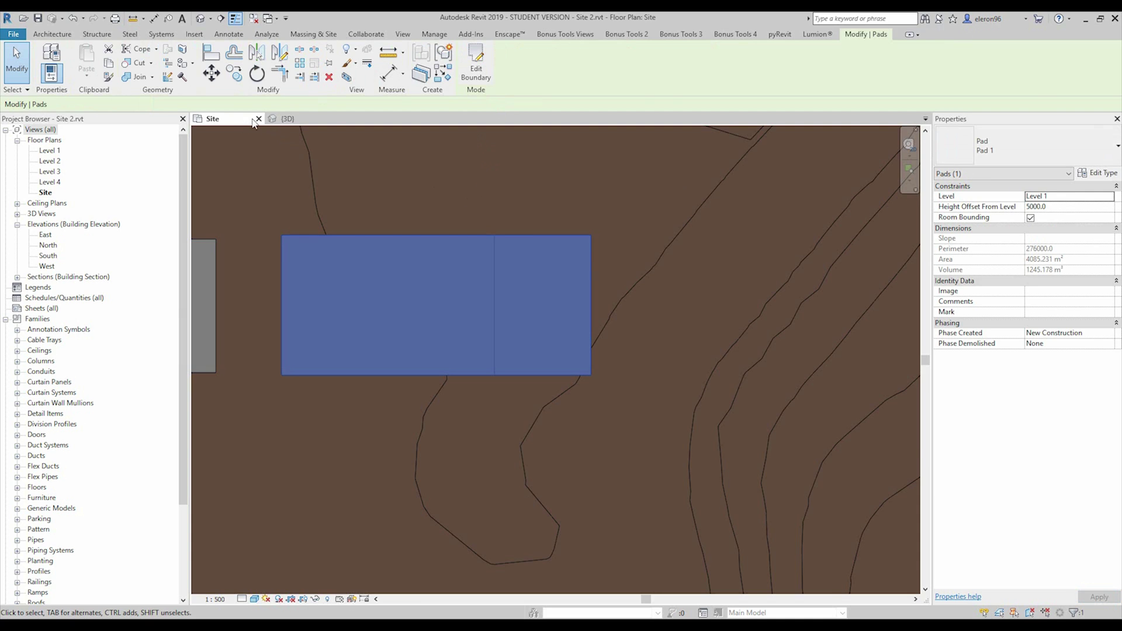
- Switch to the default 3D view, reopen the eastern pad's boundary sketch and select its slope arrow
left_click(286, 118)
middle_click_drag(570, 347, 536, 272, "shift")
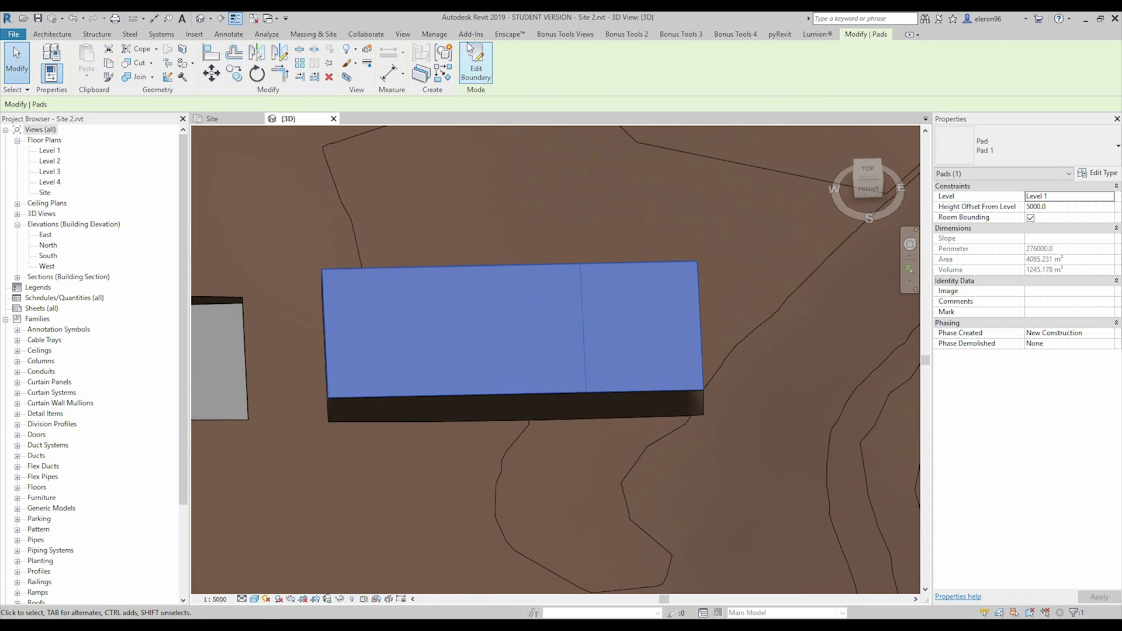
left_click(476, 64)
left_click(513, 69)
left_click(325, 349)
left_click(695, 338)
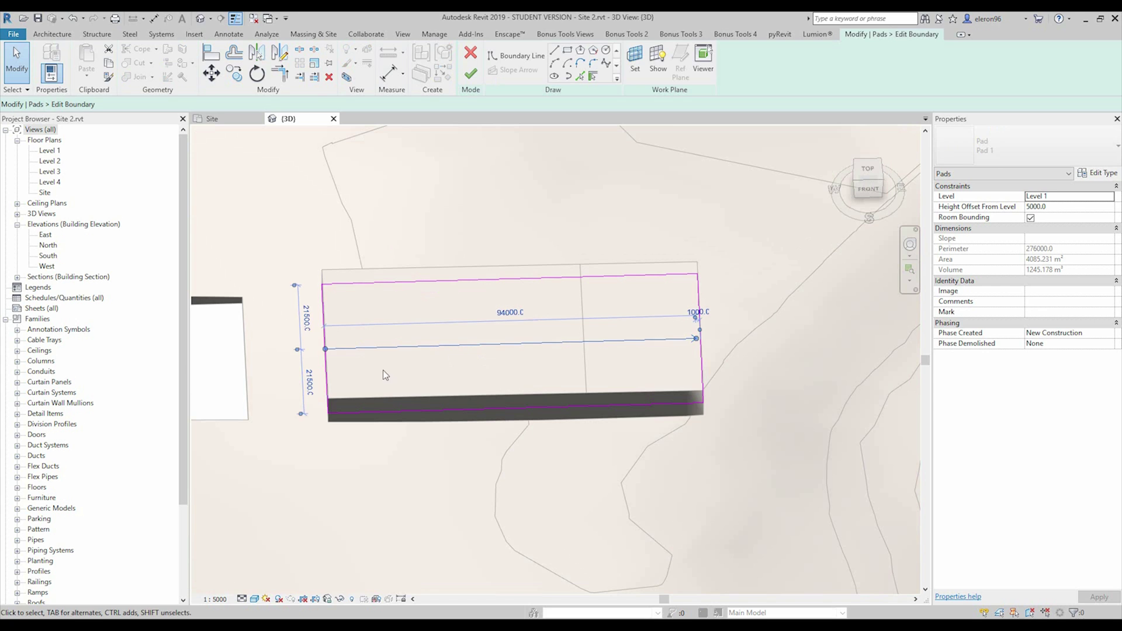
middle_click_drag(383, 373, 461, 374, "shift")
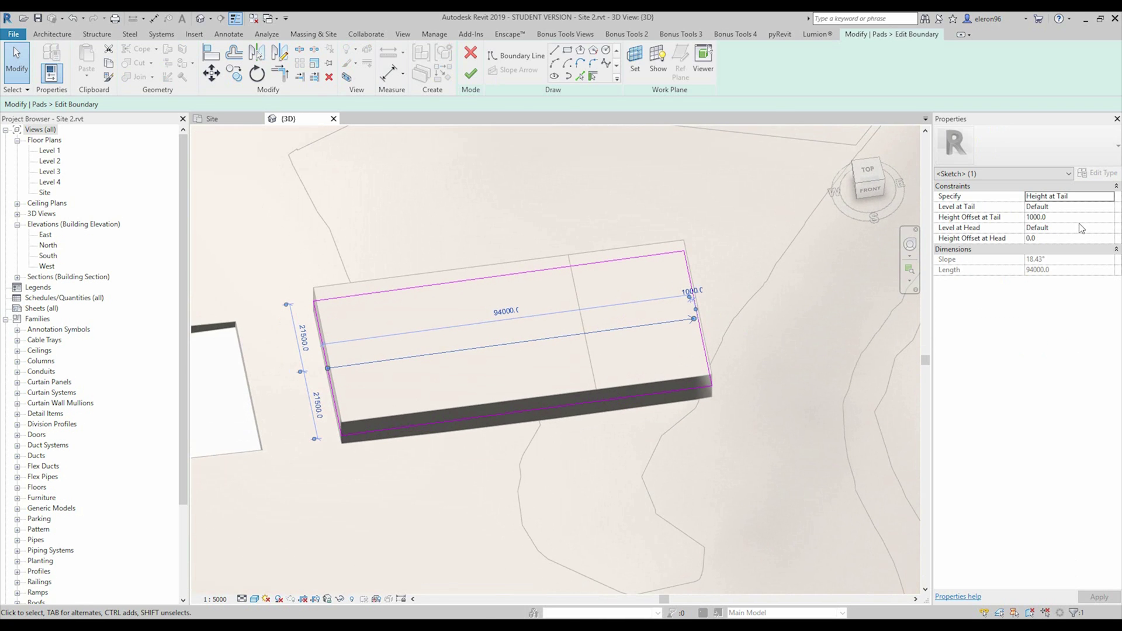
- Set the slope arrow's Level at Tail to Level 1 and its Level at Head to Level 2
left_click(1099, 207)
left_click(1109, 207)
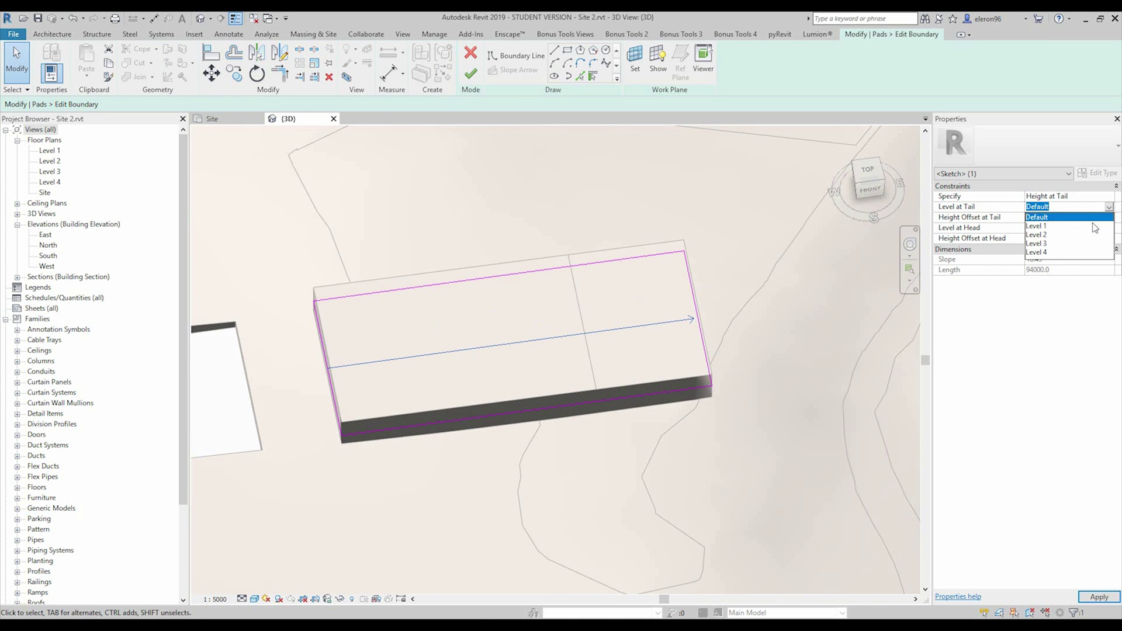
left_click(1056, 227)
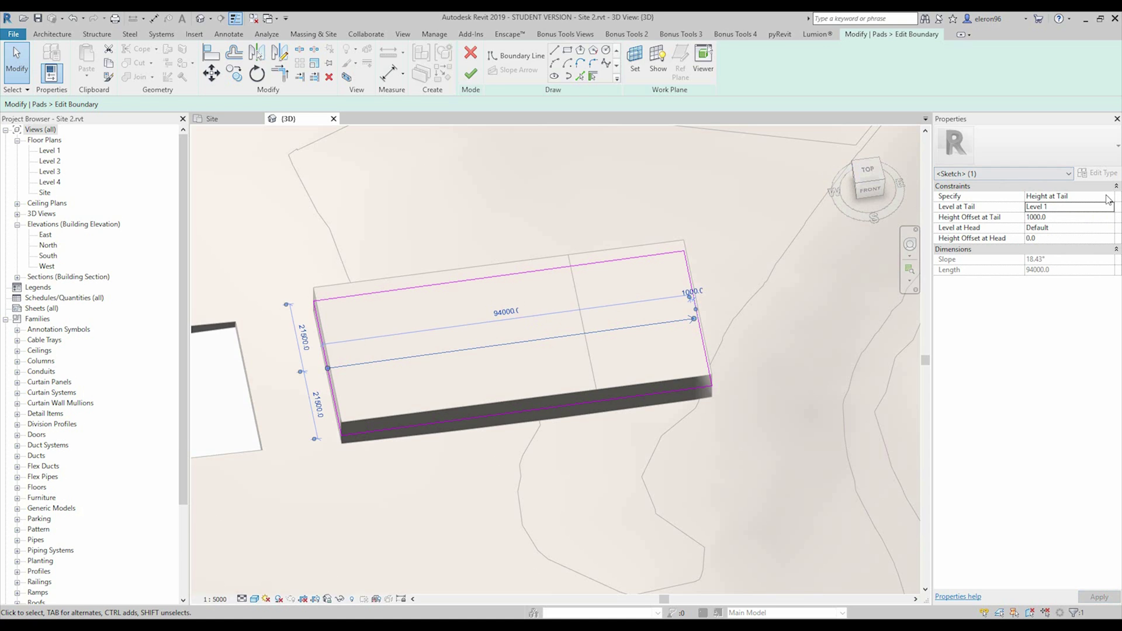
left_click(1105, 228)
left_click(1108, 228)
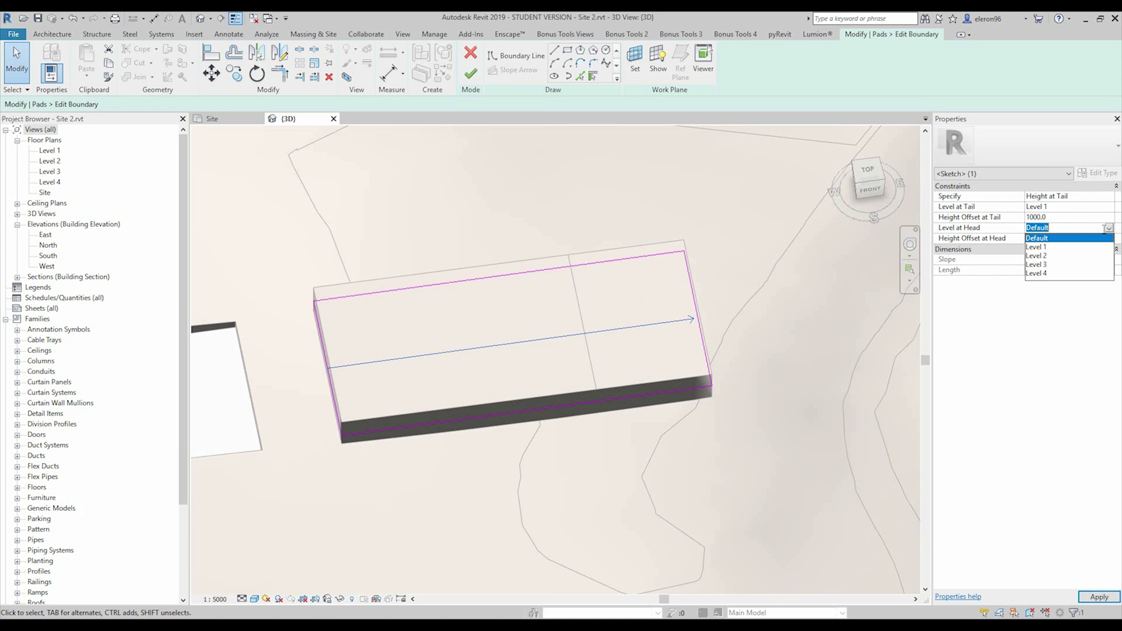
left_click(1058, 247)
left_click(1101, 207)
left_click(1108, 207)
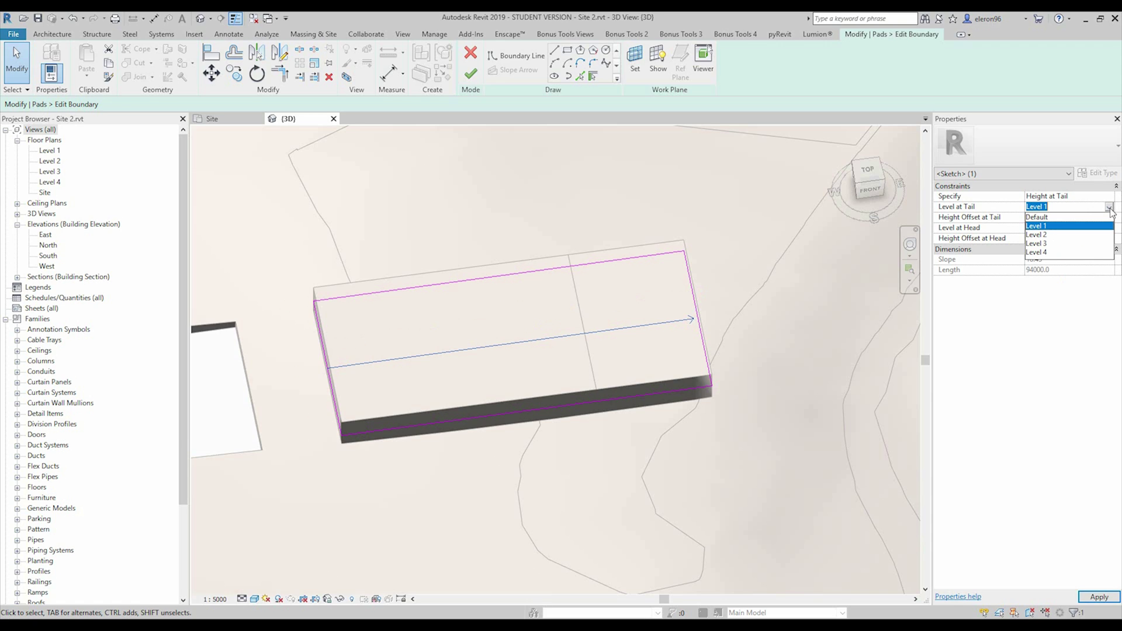
left_click(1077, 226)
left_click(1108, 228)
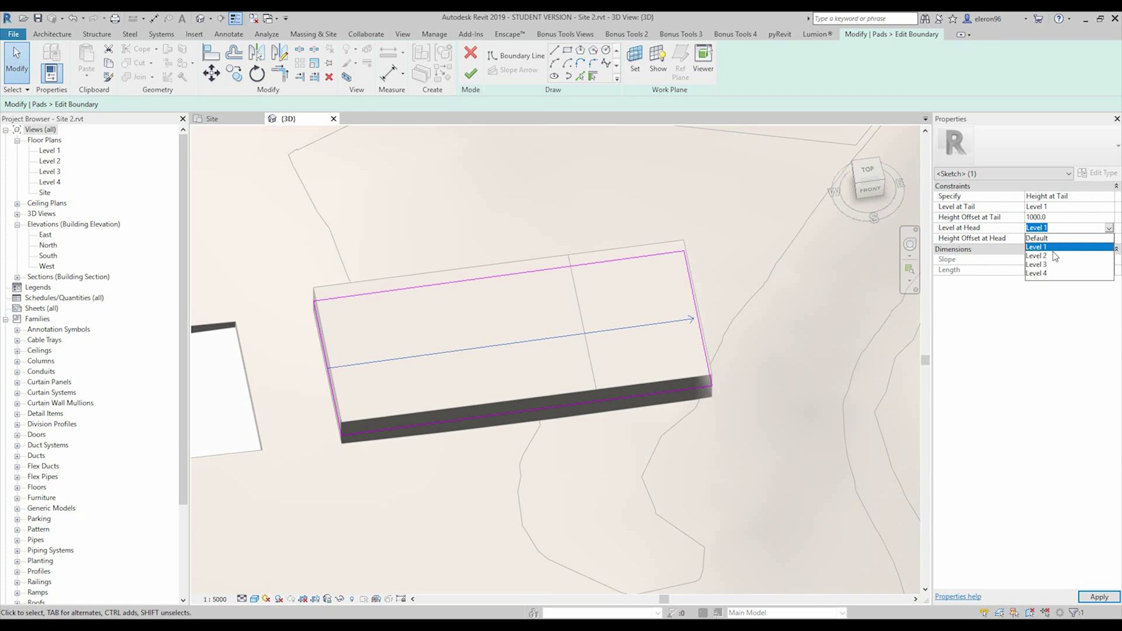
left_click(1054, 255)
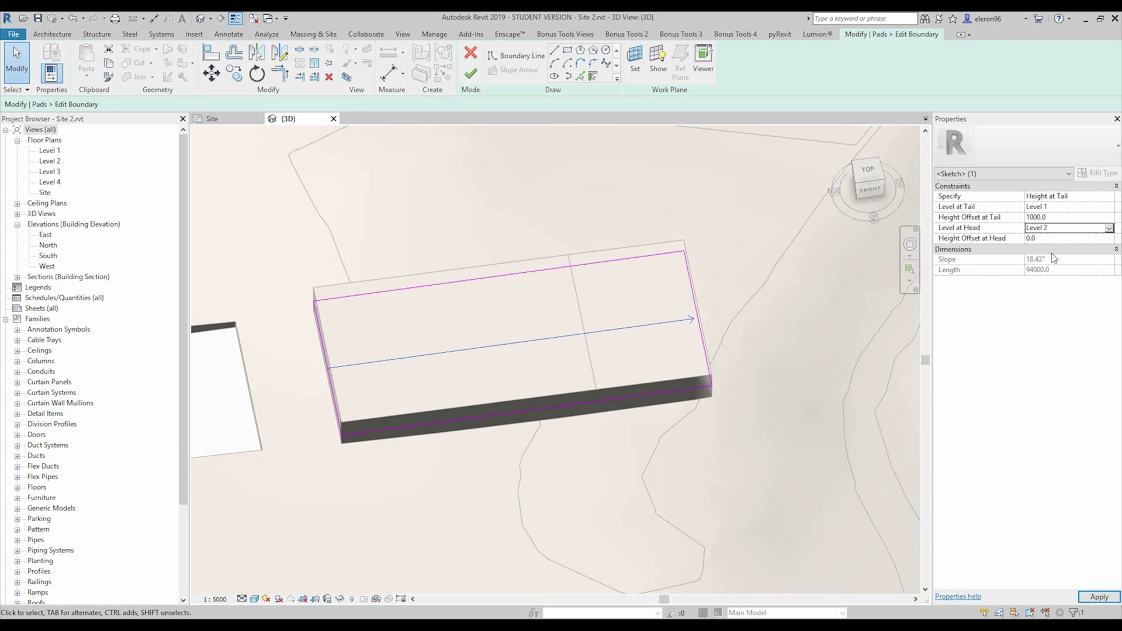
- Set the arrow's height offset to 0 at the tail and 5000 mm at the head, finish the sketch and view the pad's slope
left_click(1066, 215)
type("0")
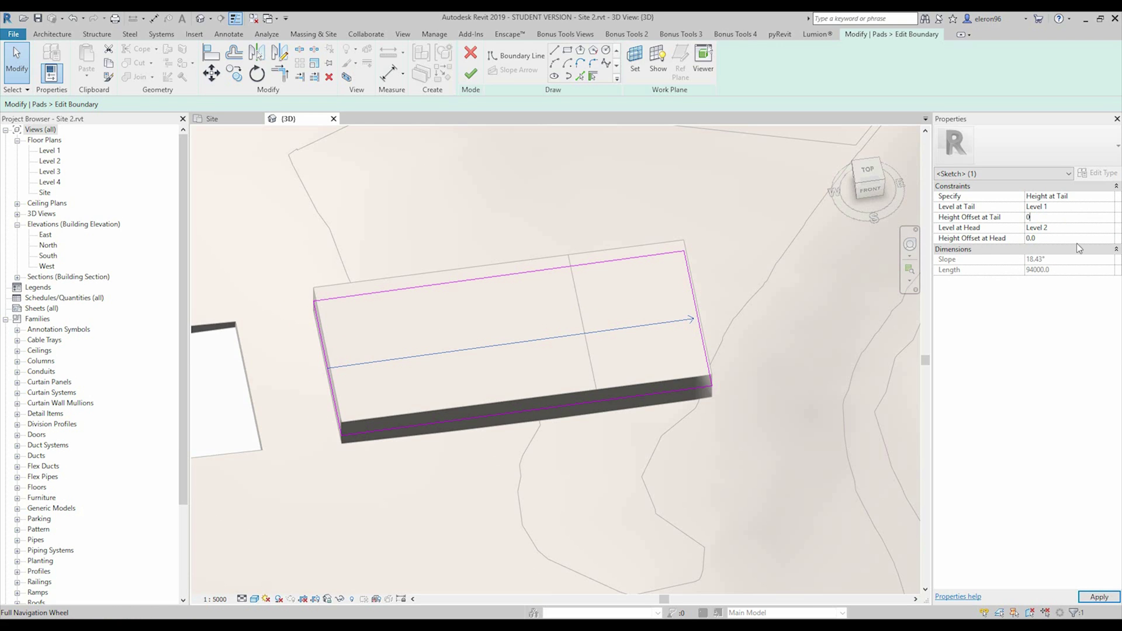
left_click(1076, 238)
type("500")
left_click(343, 365)
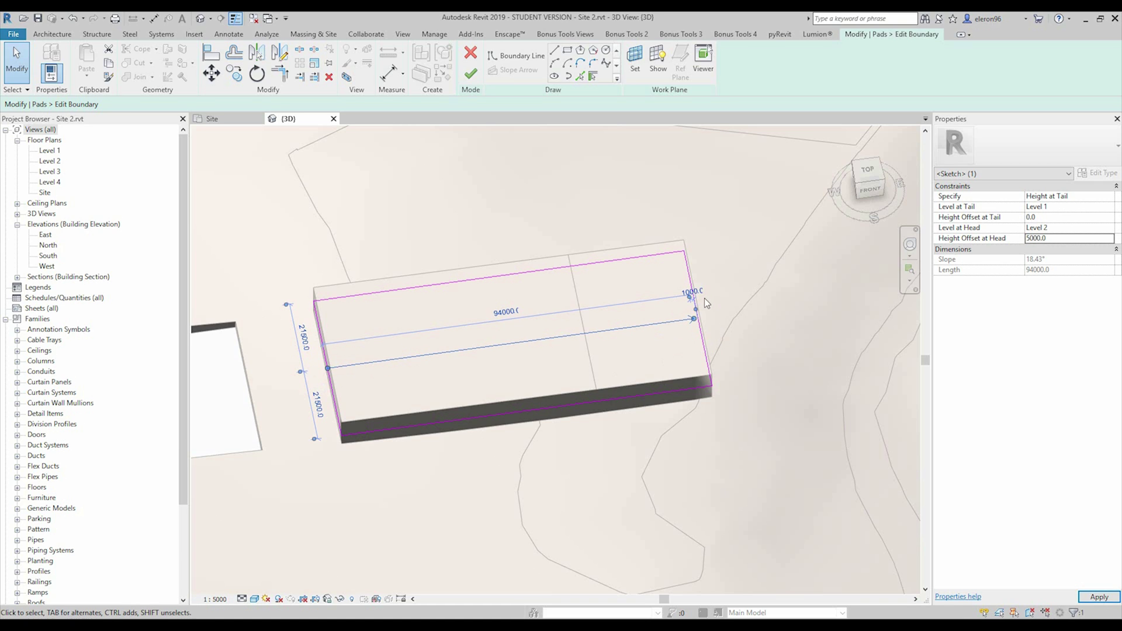
left_click(470, 73)
middle_click_drag(611, 458, 600, 294, "shift")
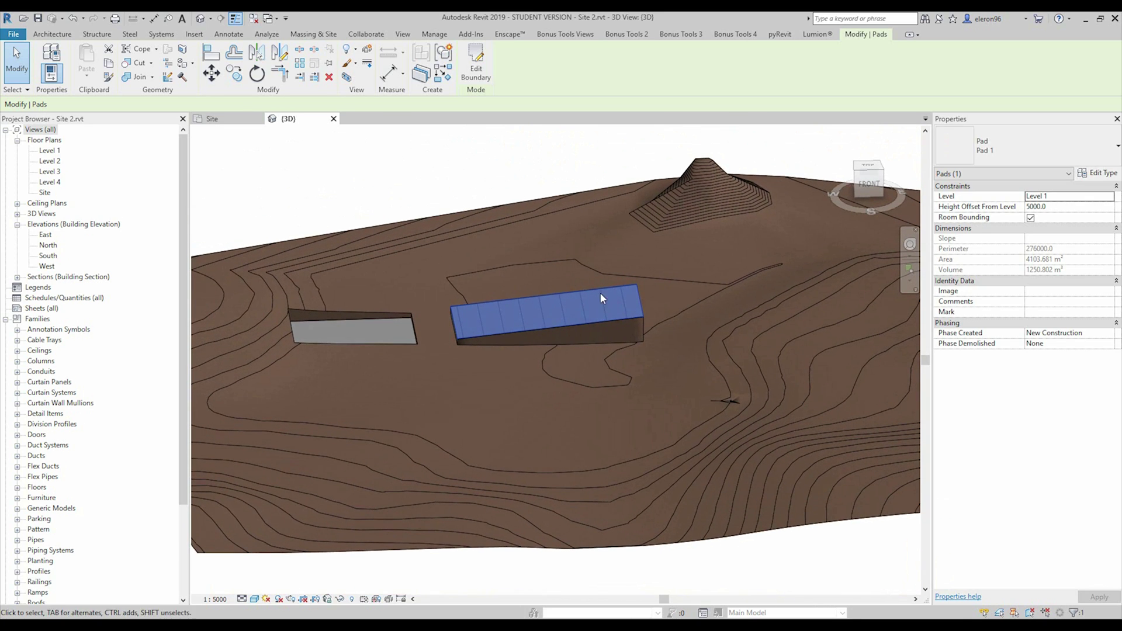
- Reopen the sloped pad's boundary sketch in 3D and inspect the tilted surface against its slope arrow
left_click(499, 163)
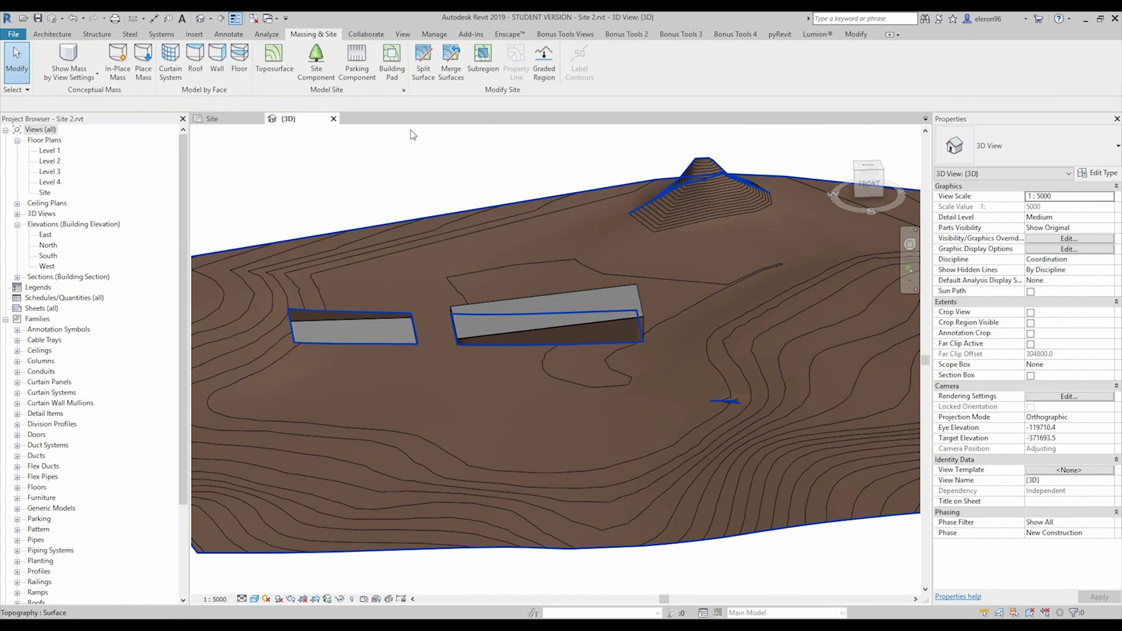
left_click(516, 330)
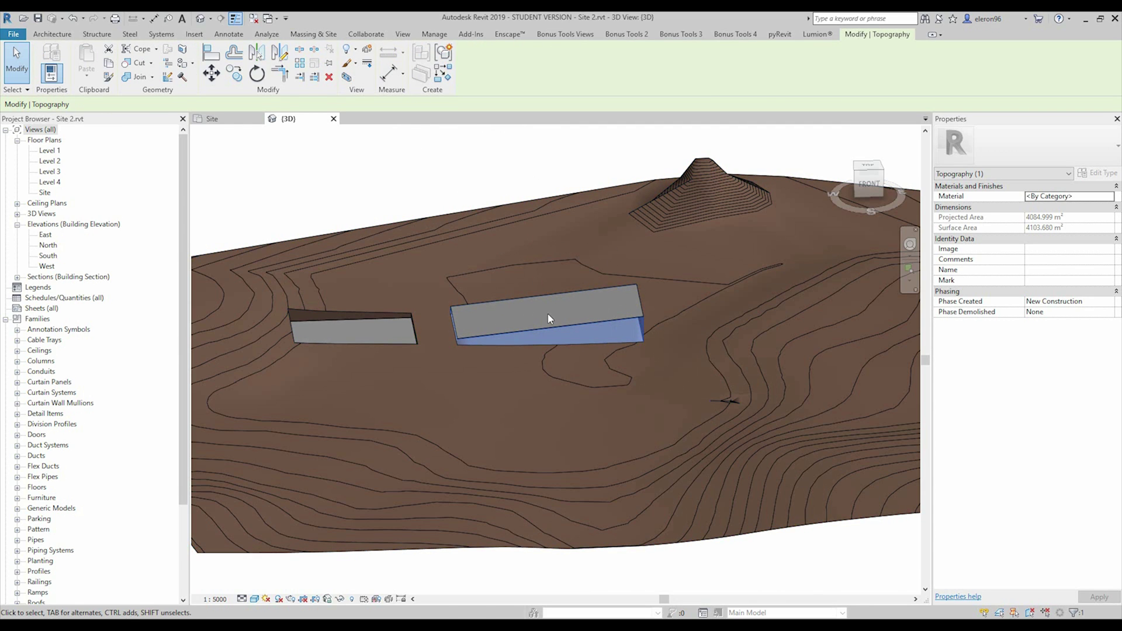
key("Escape")
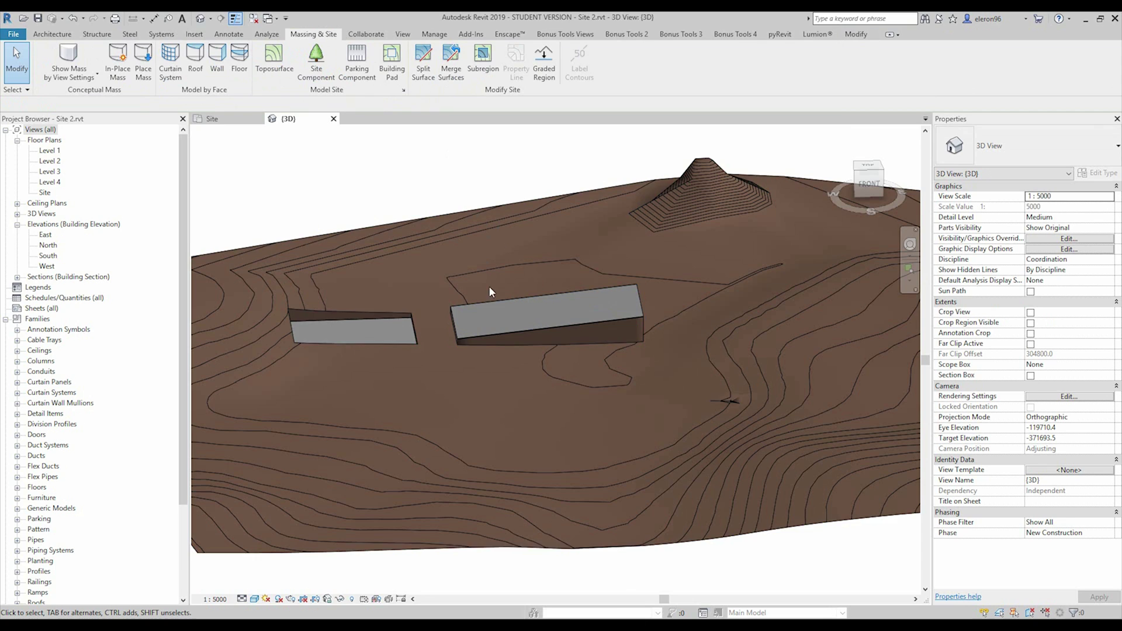
left_click(506, 299)
left_click(476, 61)
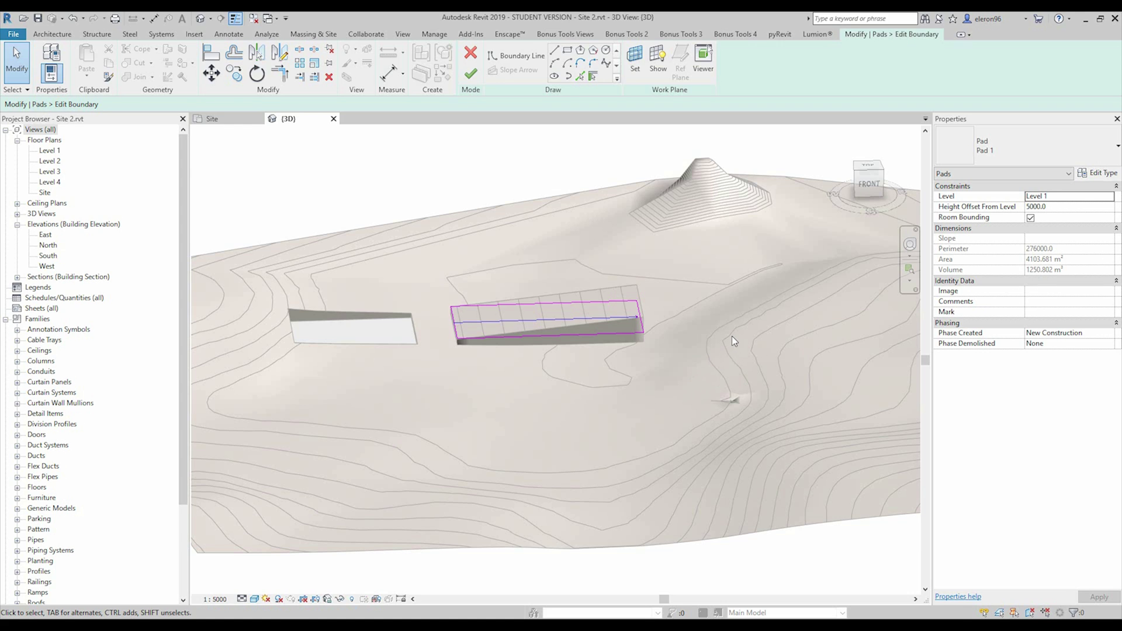
middle_click_drag(731, 336, 696, 356)
key("alt")
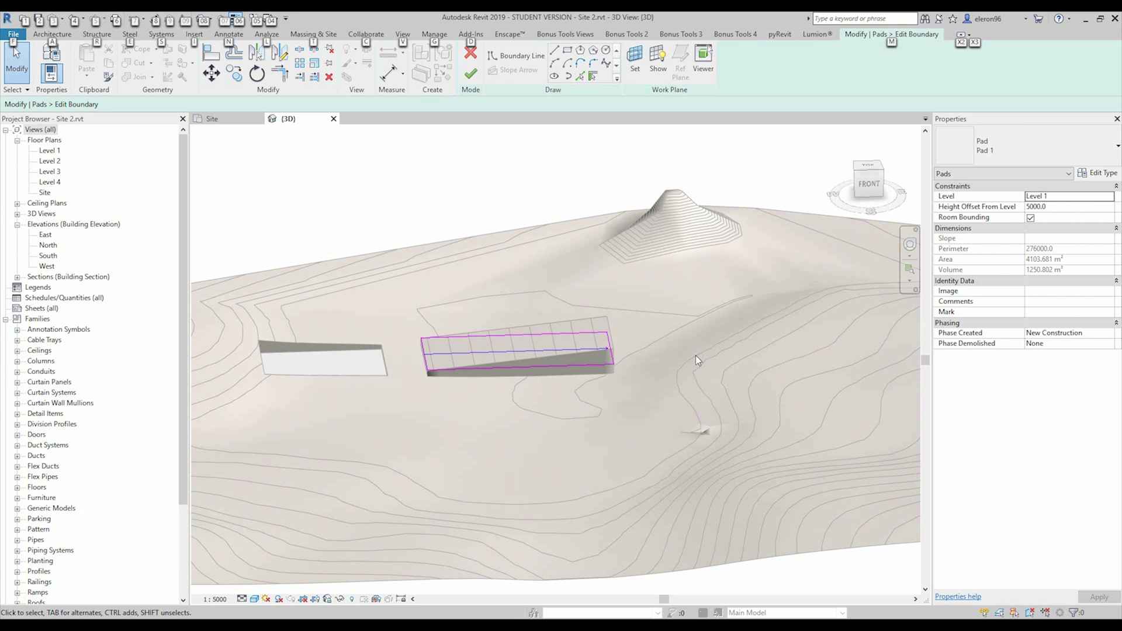
scroll(496, 336, "up", 5)
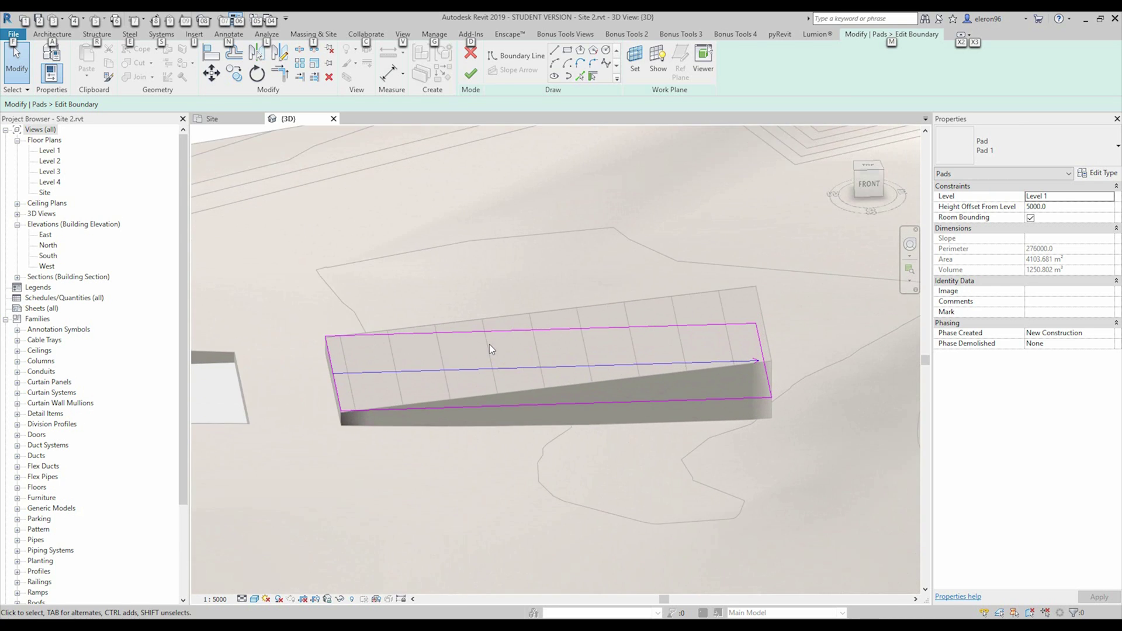
middle_click_drag(632, 341, 590, 441, "shift")
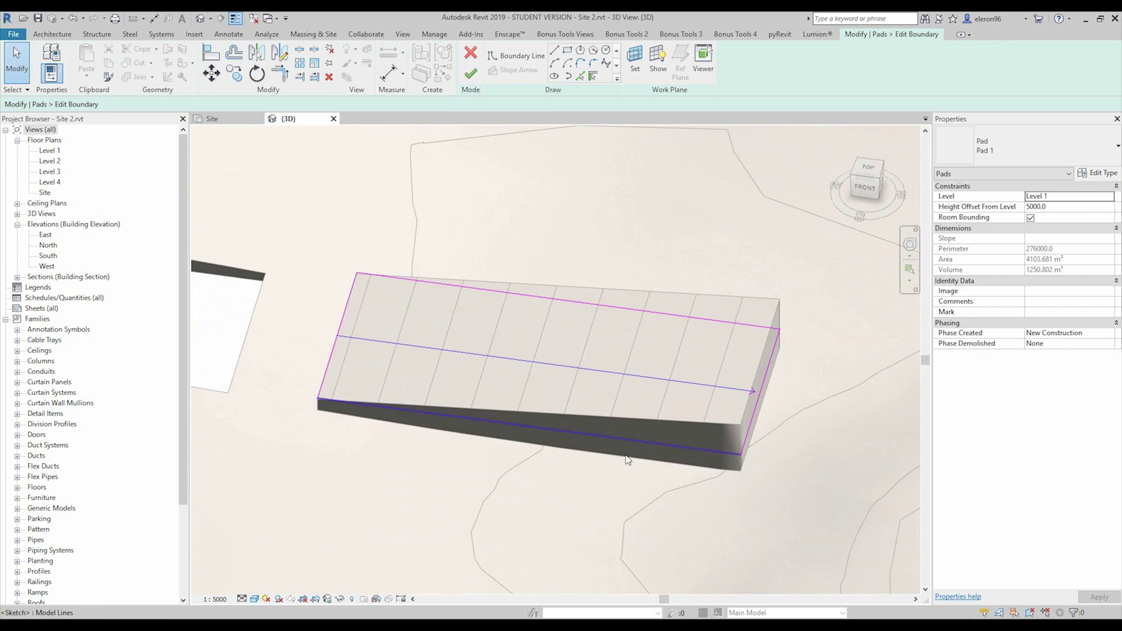
- Open the layer structure of type Pad 1 and browse materials for its Structure [1] layer
left_click(1108, 175)
left_click_drag(789, 136, 461, 137)
left_click(584, 243)
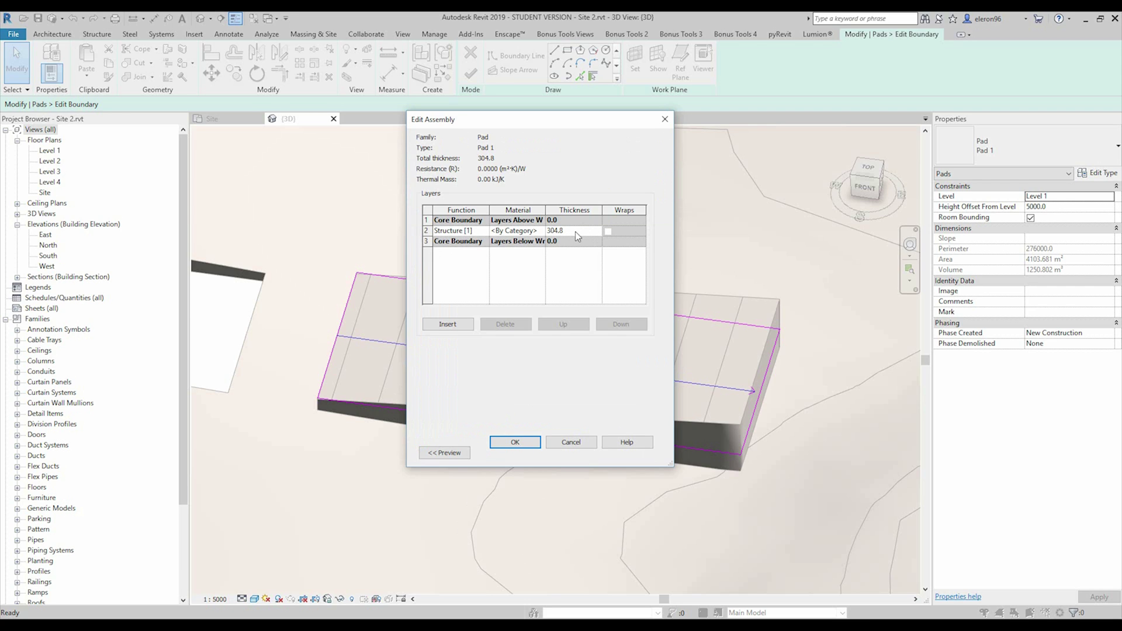
left_click(542, 234)
left_click(541, 231)
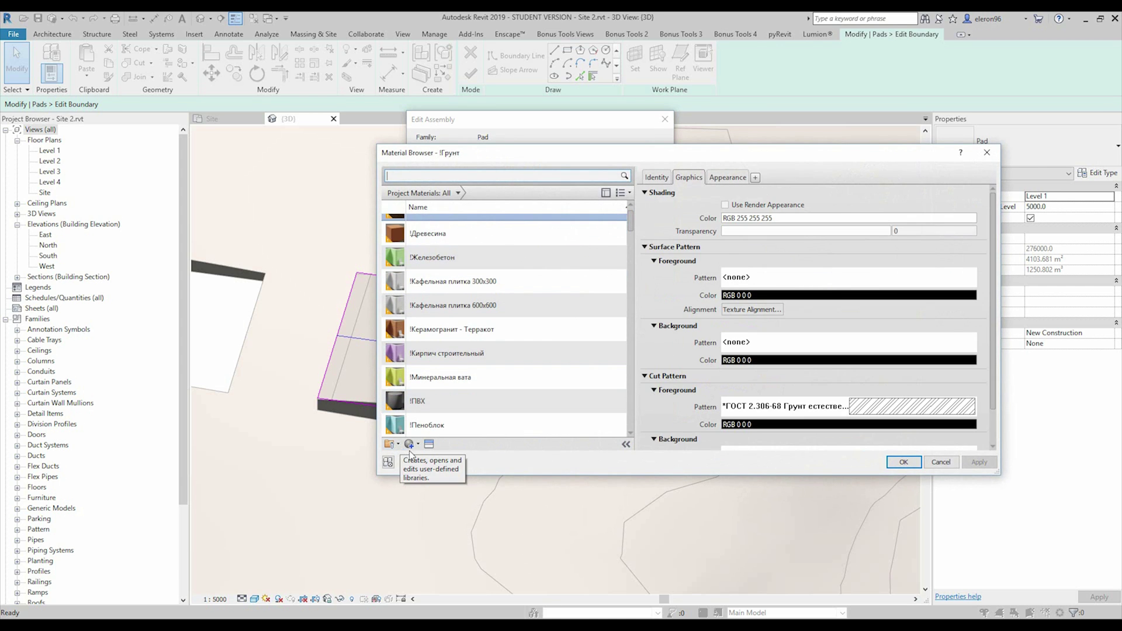
- Create a new material in the material browser for the pad's Structure [1] layer
left_click(409, 444)
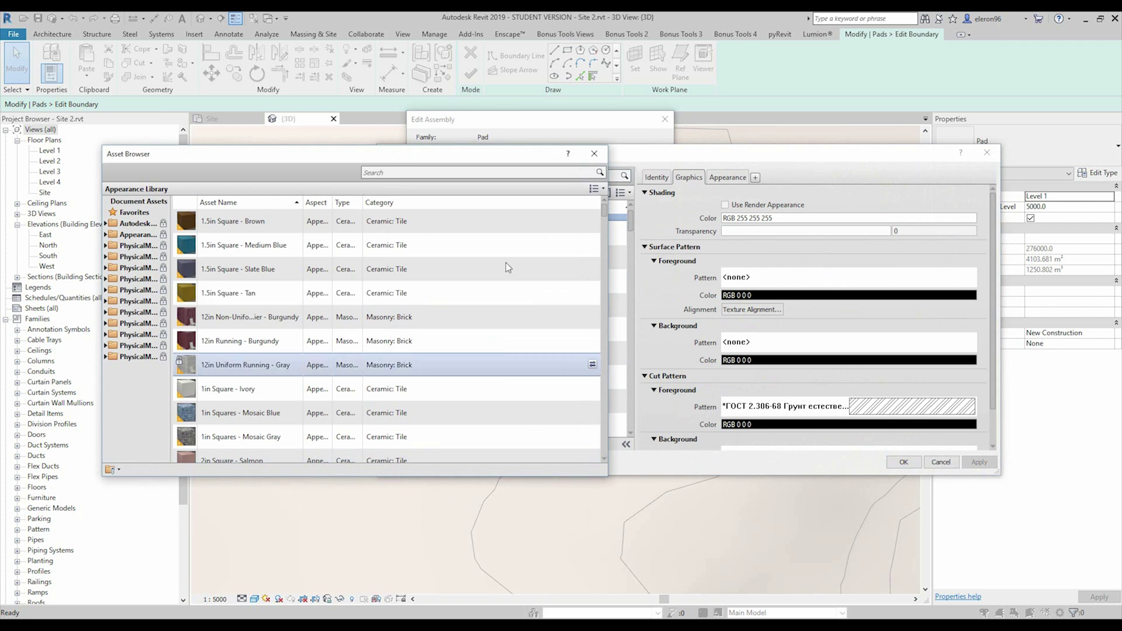
left_click(594, 154)
left_click(418, 444)
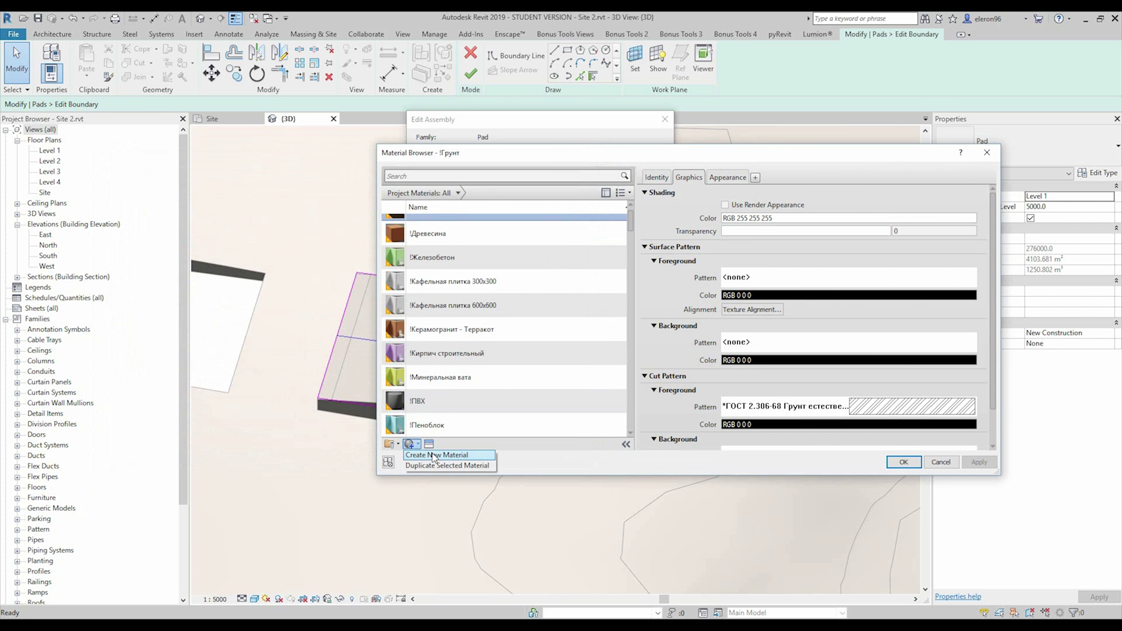
left_click(433, 456)
- Search the asset library for soil, add the Soil asset to the new material and assign it to the Structure [1] layer
left_click(429, 444)
left_click(400, 173)
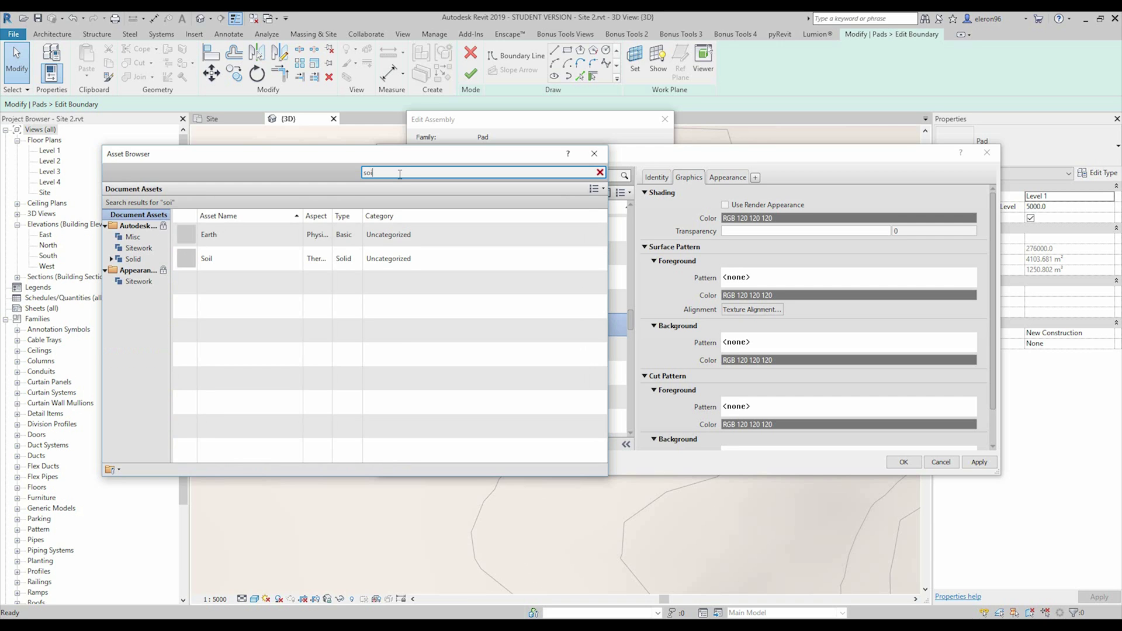
double_click(271, 261)
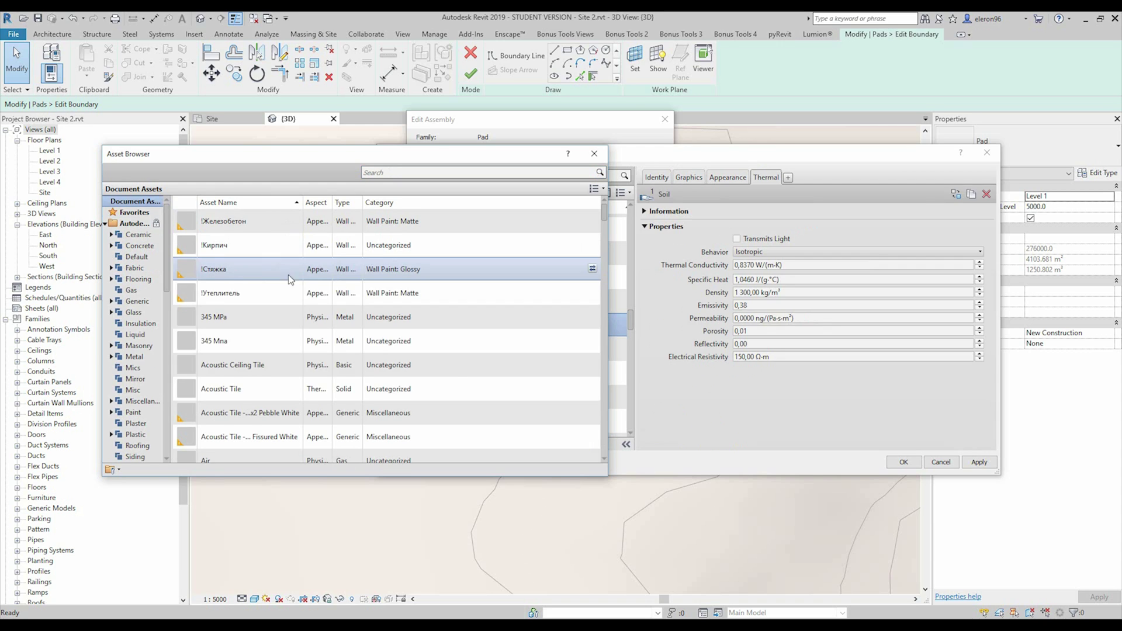
left_click(595, 153)
left_click(903, 462)
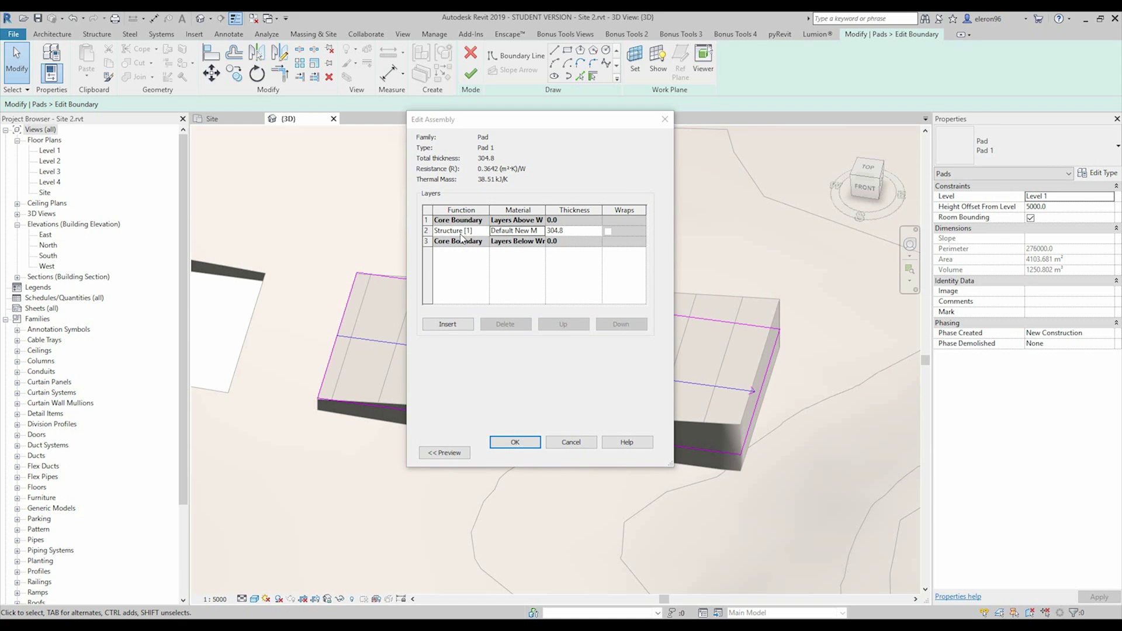
- Set the Structure [1] layer's thickness to 100 mm, accept the type changes and finish the pad's boundary sketch
left_click(577, 231)
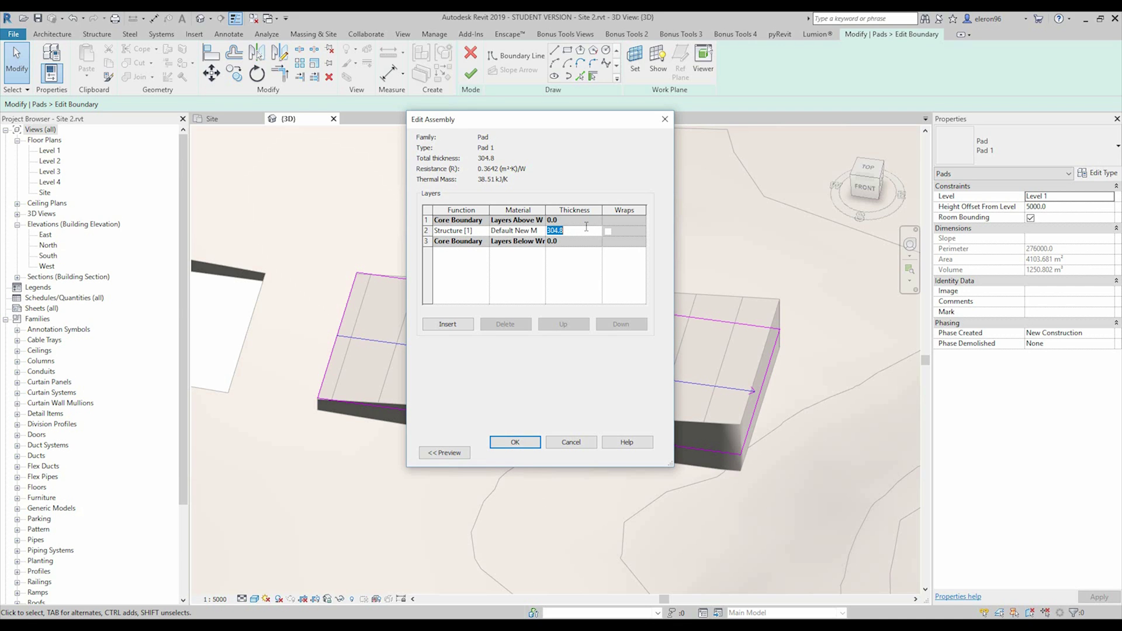
type("100")
left_click(525, 444)
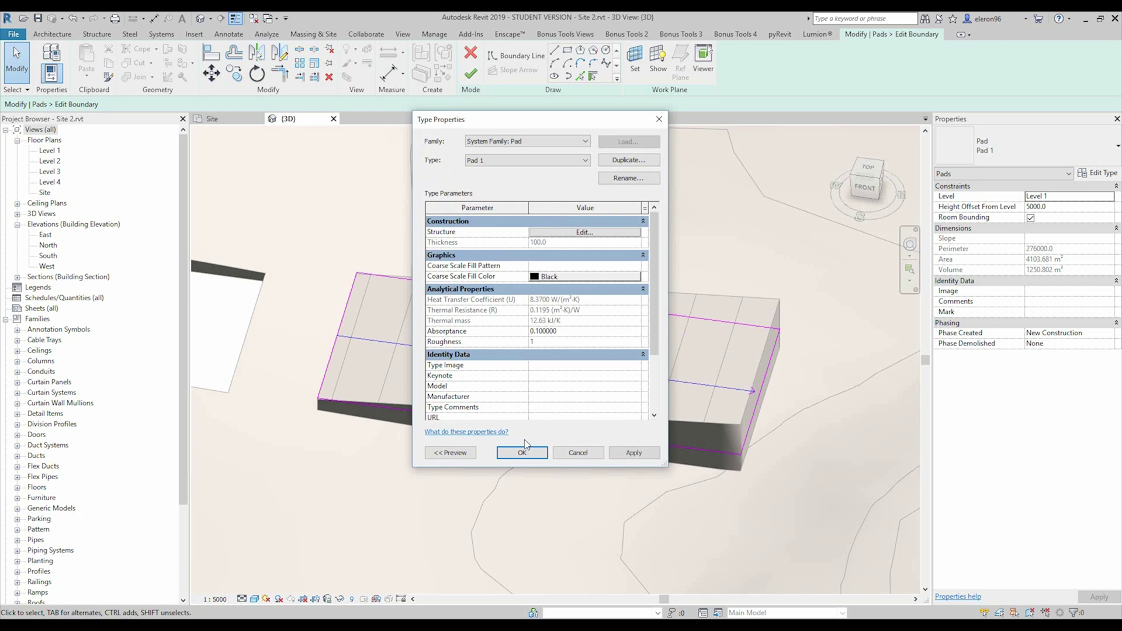
left_click(539, 457)
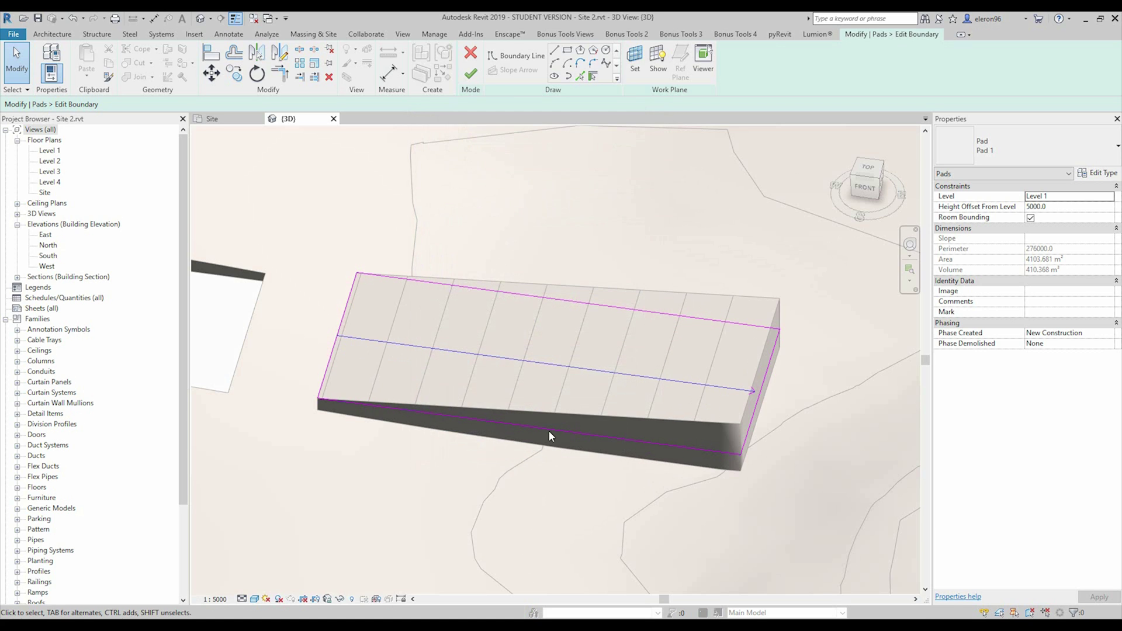
scroll(549, 430, "down", 2)
left_click(471, 73)
scroll(591, 372, "down", 4)
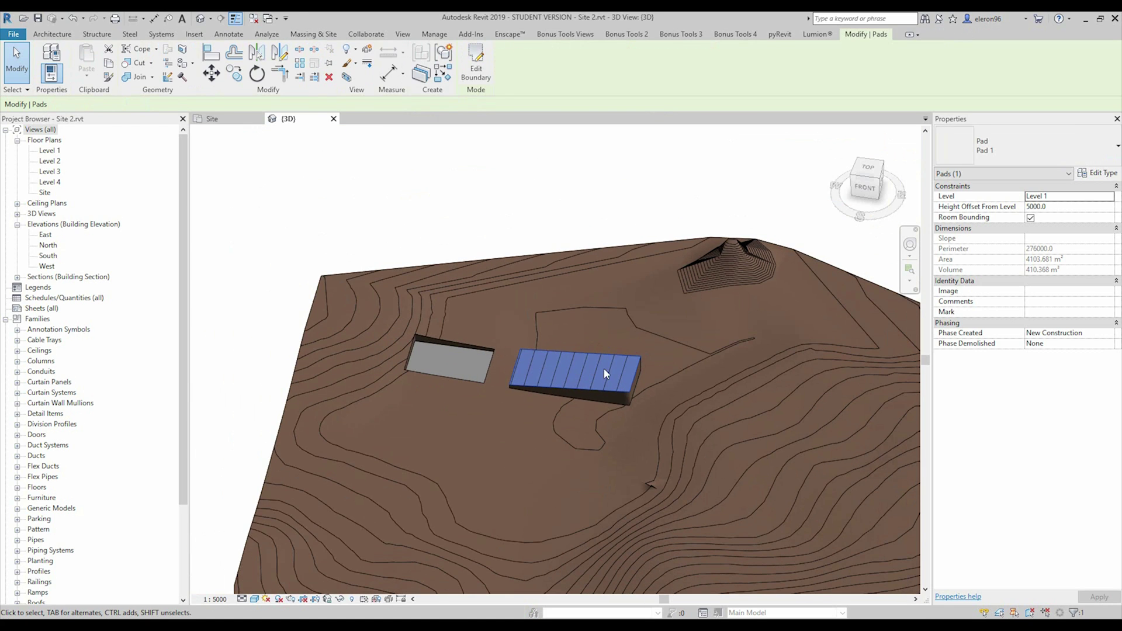
- Draw a horizontal section through both pads in the Site floor plan and extend its far clip to about 43,300 mm
left_click(238, 121)
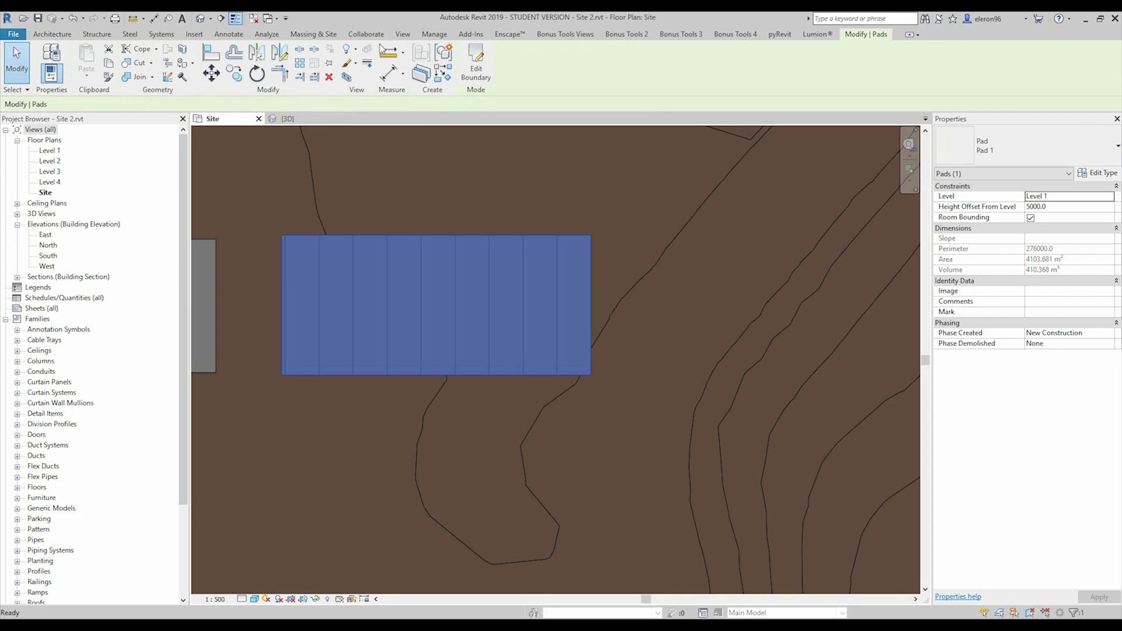
left_click(406, 35)
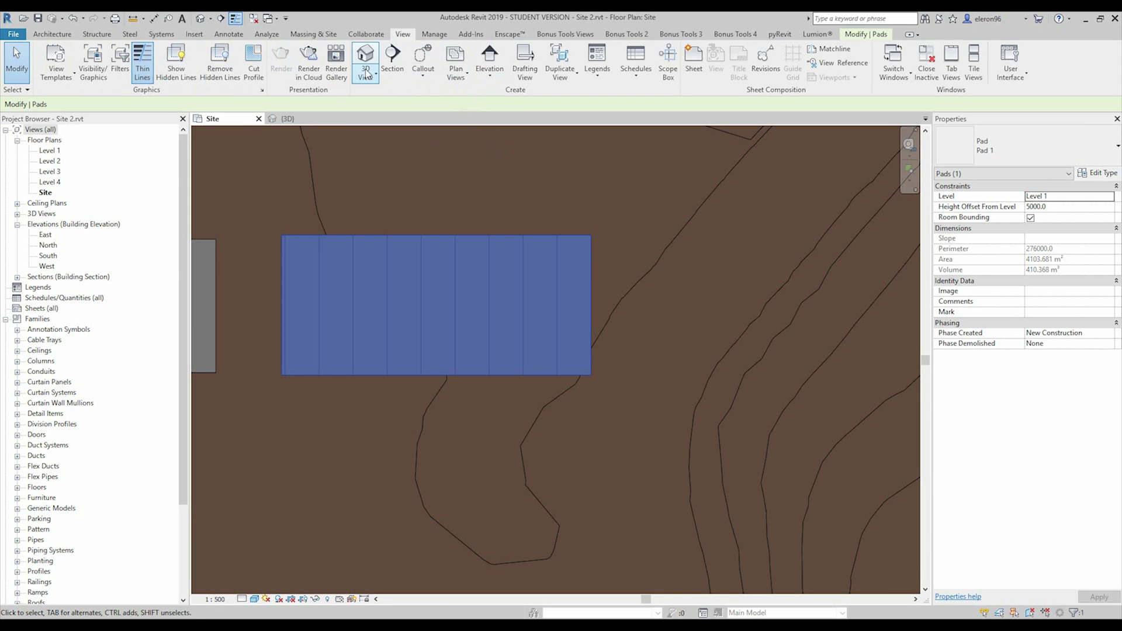
scroll(468, 339, "down", 2)
middle_click_drag(467, 338, 573, 358)
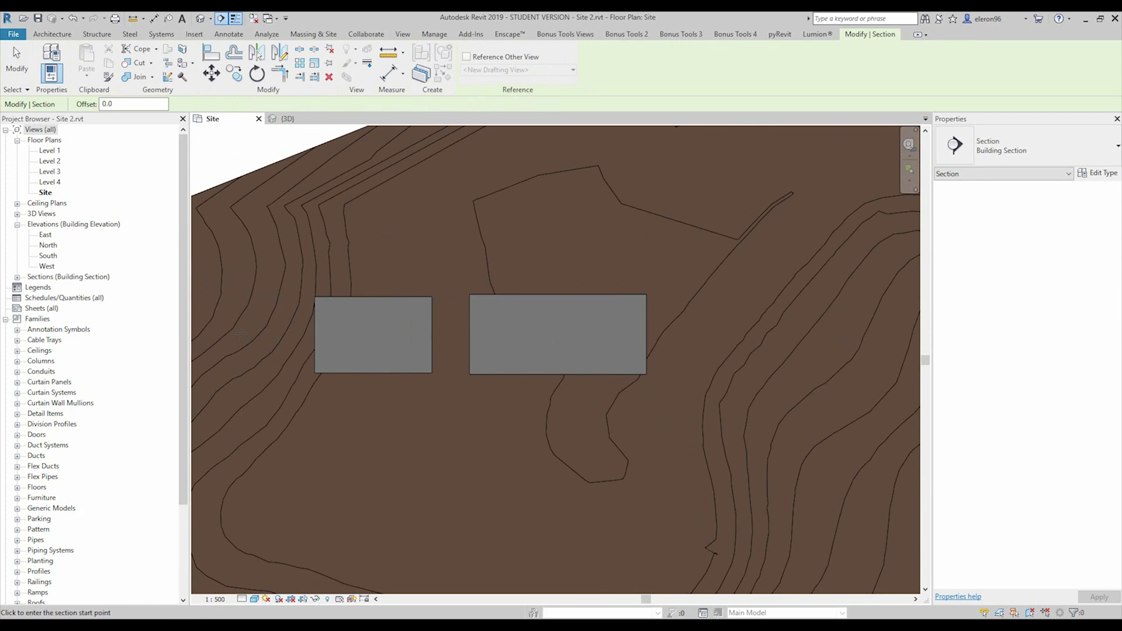
left_click(235, 333)
left_click(680, 333)
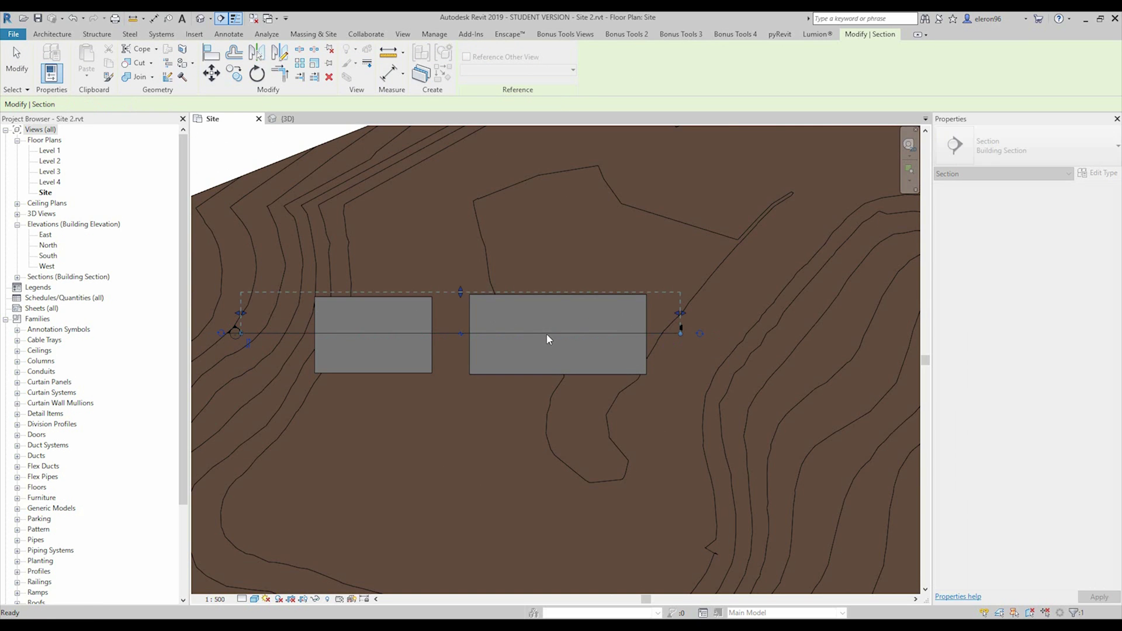
left_click_drag(461, 290, 460, 253)
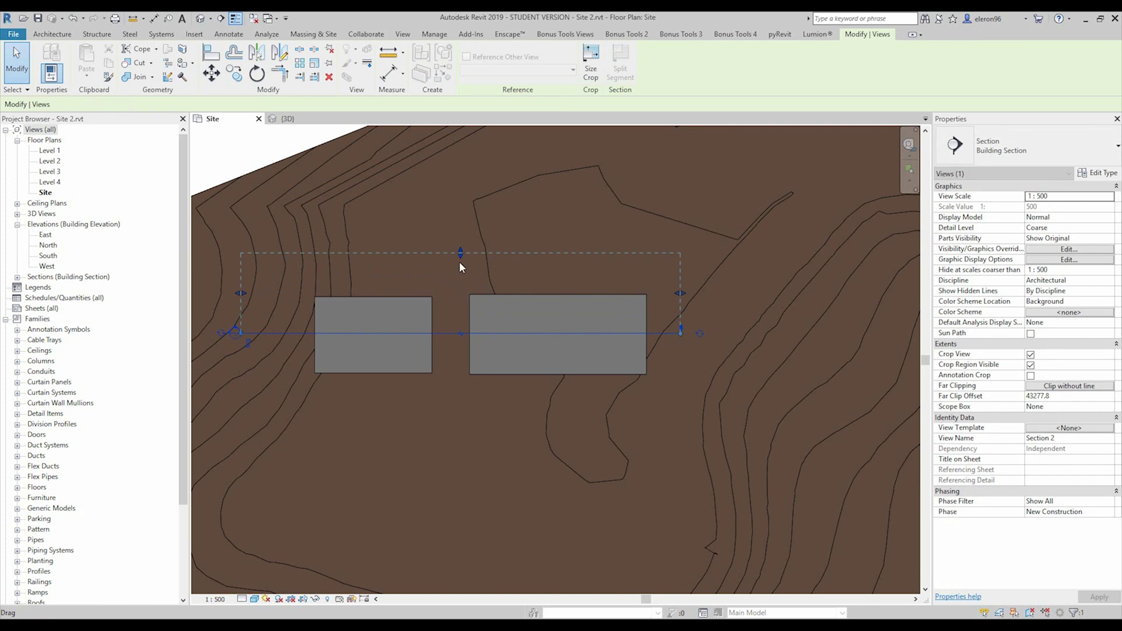
- Open the new section's view, display its surfaces in colour and set its detail level to Medium
right_click(437, 331)
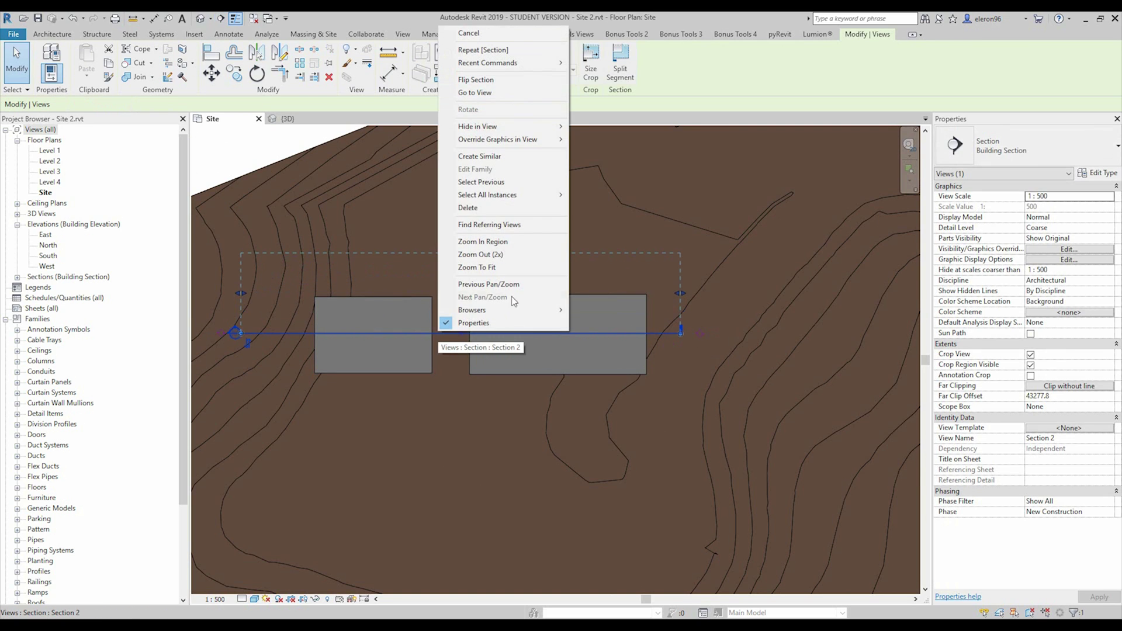
left_click(513, 96)
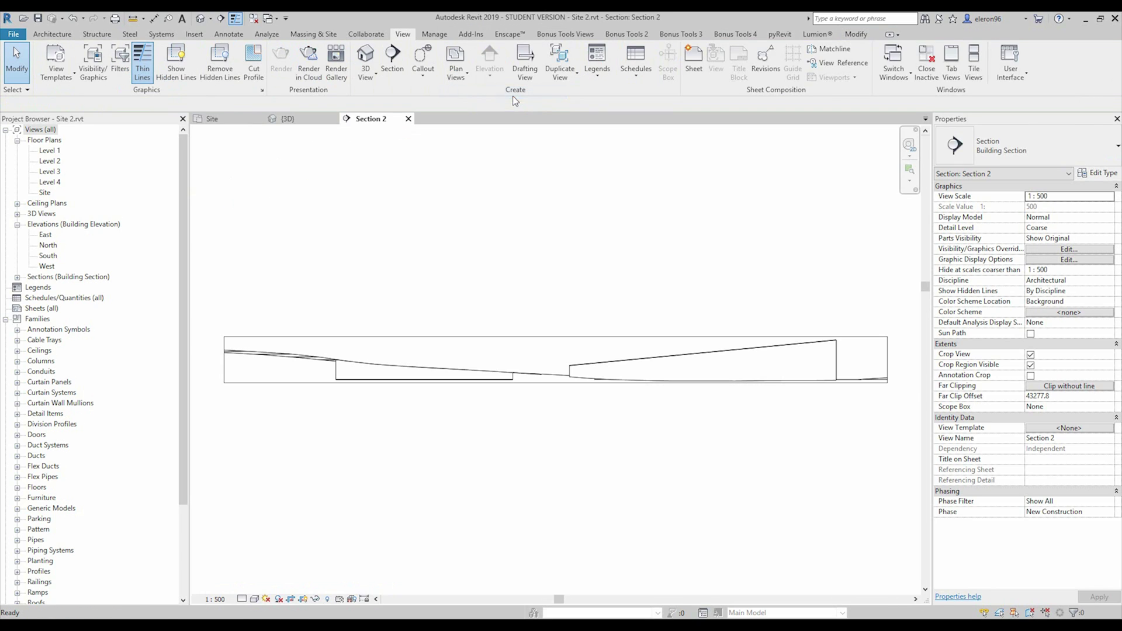
left_click(256, 599)
left_click(274, 551)
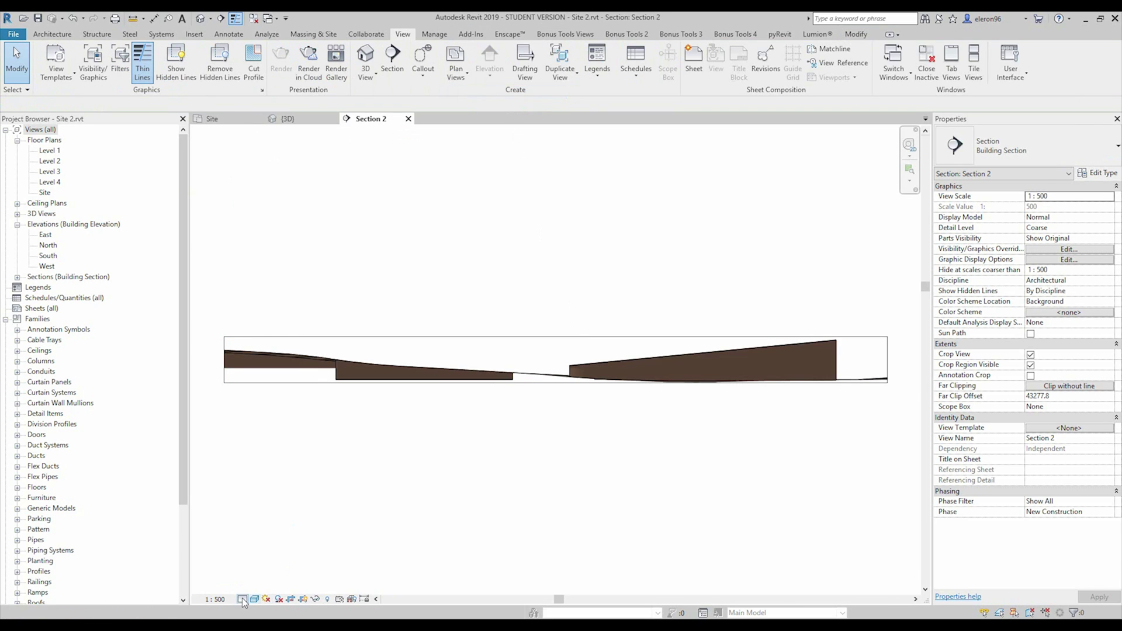
left_click(242, 599)
left_click(260, 578)
- Enlarge the section view's crop region on all four sides to show more terrain around the two pads
scroll(415, 454, "down", 2)
scroll(415, 453, "up", 3)
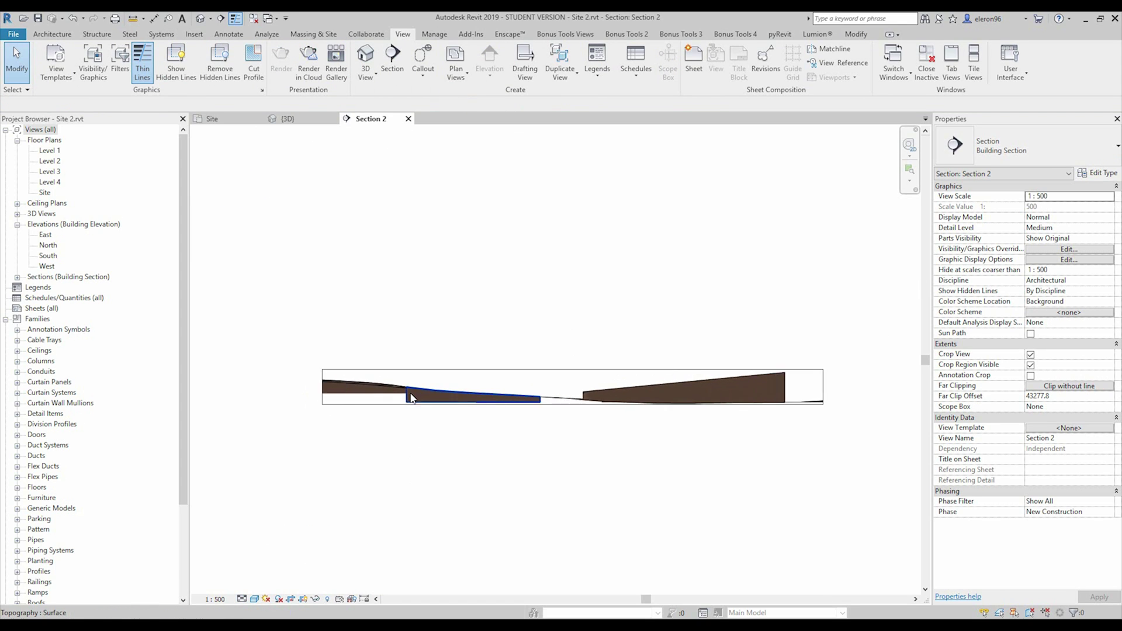
left_click(373, 406)
left_click_drag(597, 406, 597, 508)
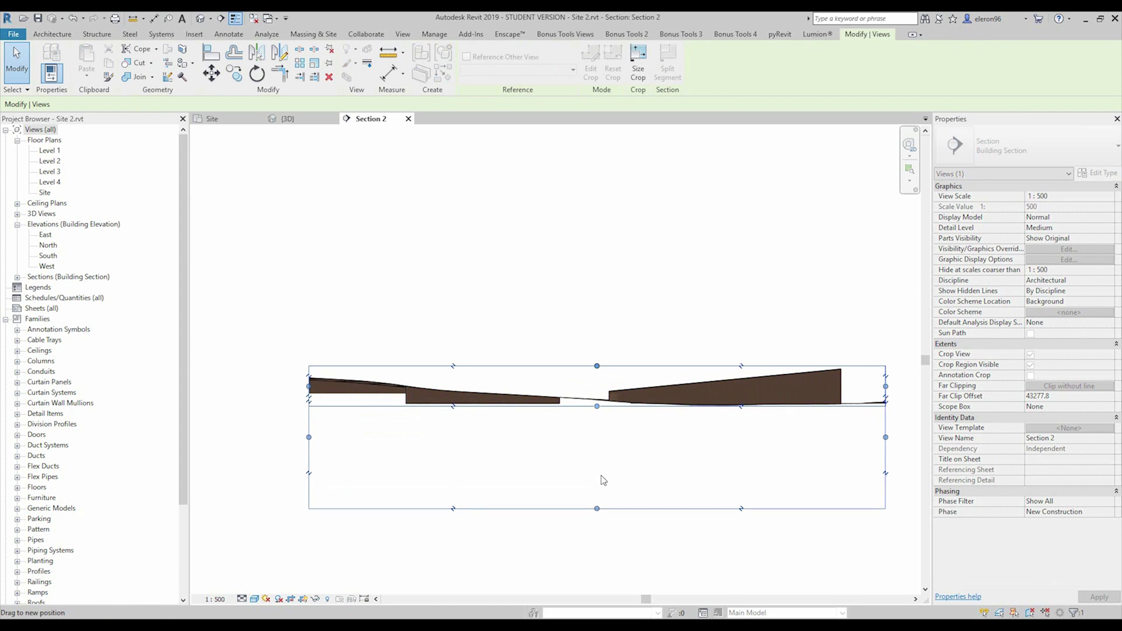
left_click_drag(597, 367, 596, 243)
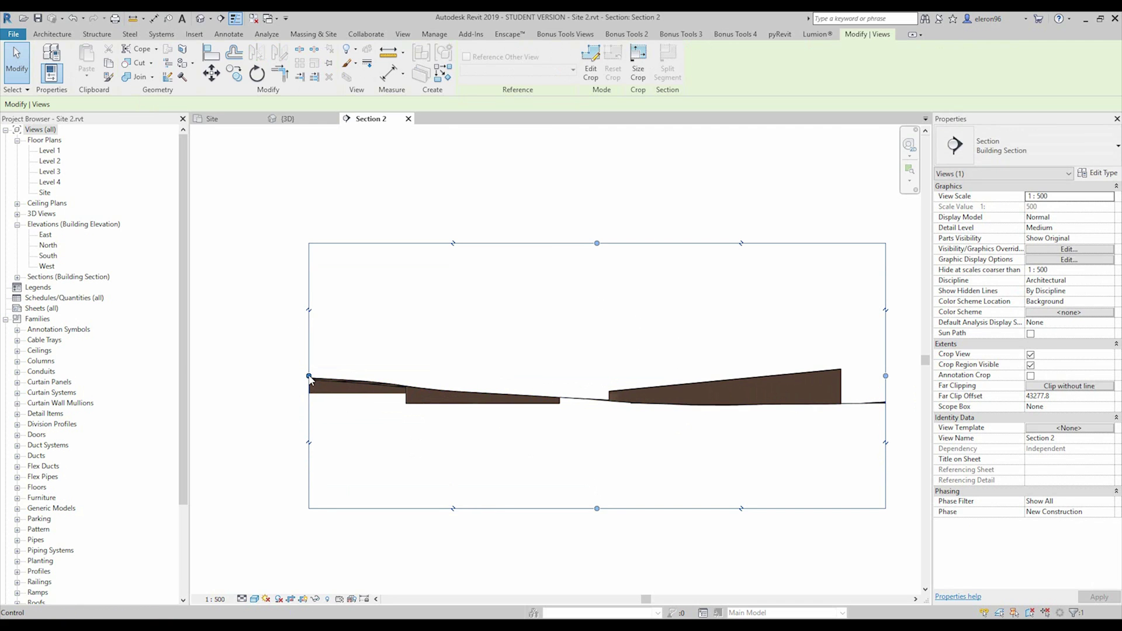
left_click_drag(309, 376, 218, 376)
middle_click_drag(812, 419, 616, 409)
left_click_drag(689, 376, 790, 376)
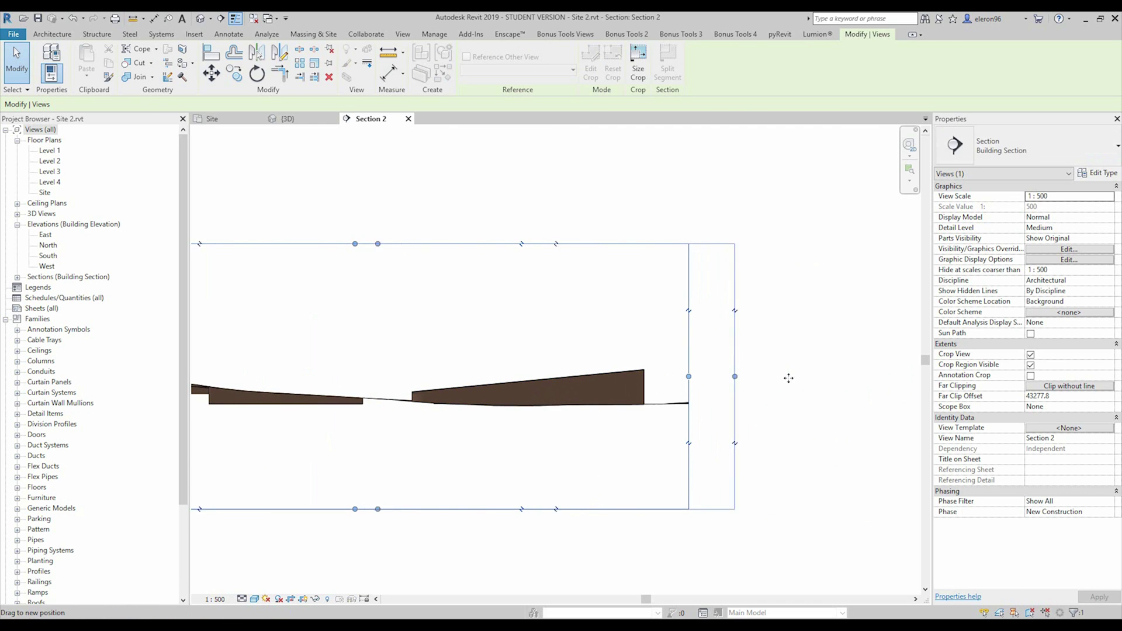
key("Escape")
left_click(703, 407)
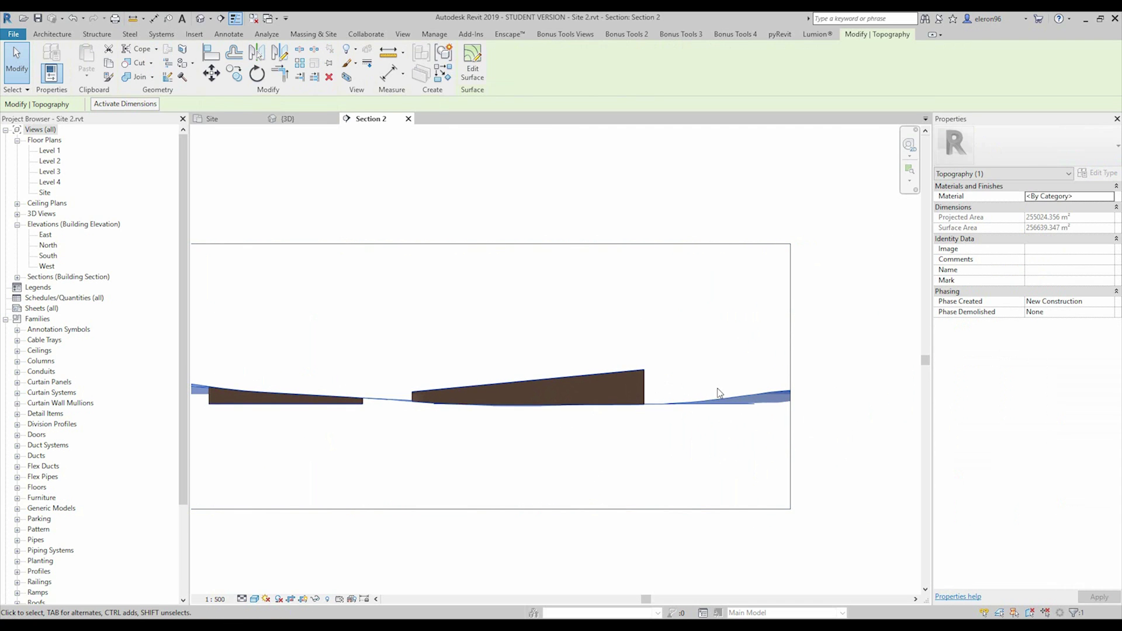
left_click(480, 199)
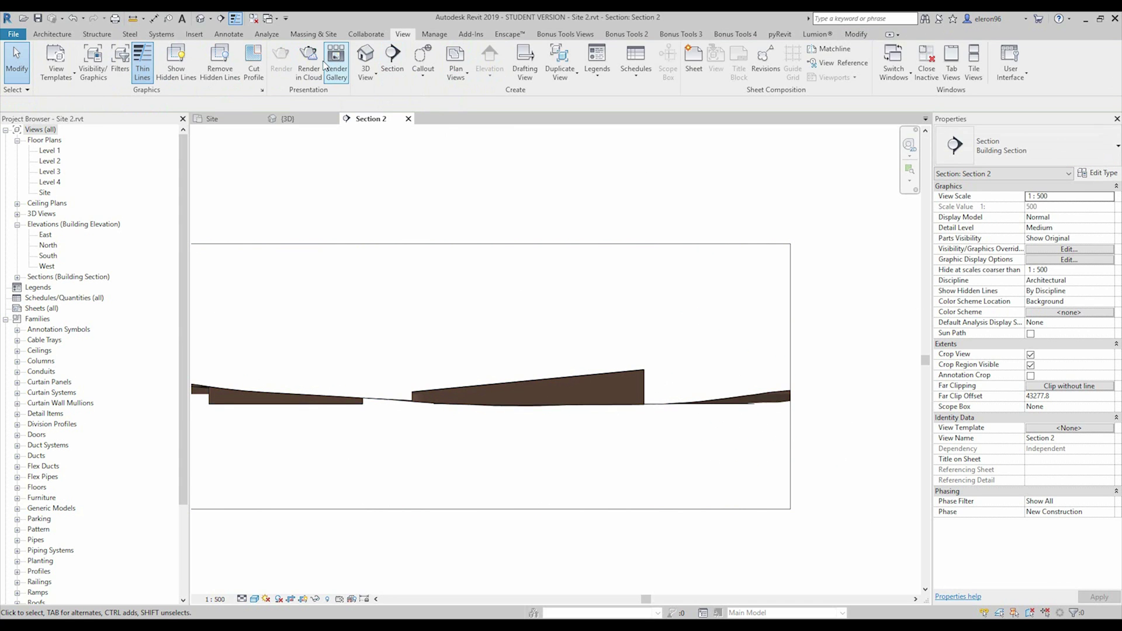
- Lower the Elevation of poche base in the site settings and inspect the earth cut beneath both pads
left_click(324, 35)
left_click(403, 90)
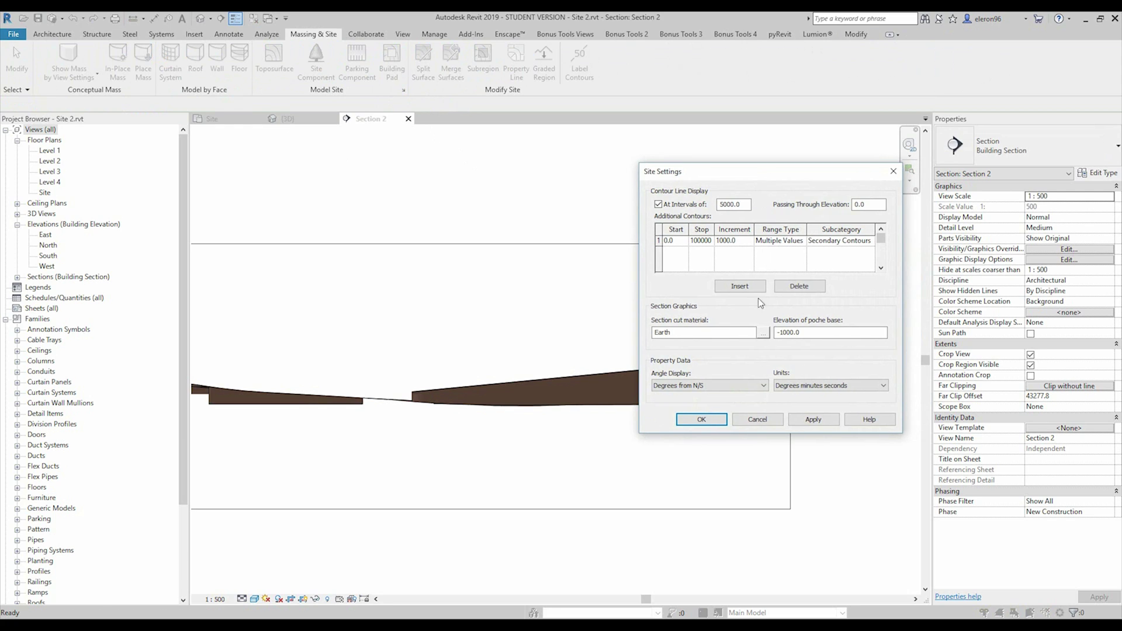
double_click(786, 336)
type("30")
left_click(810, 421)
left_click(720, 421)
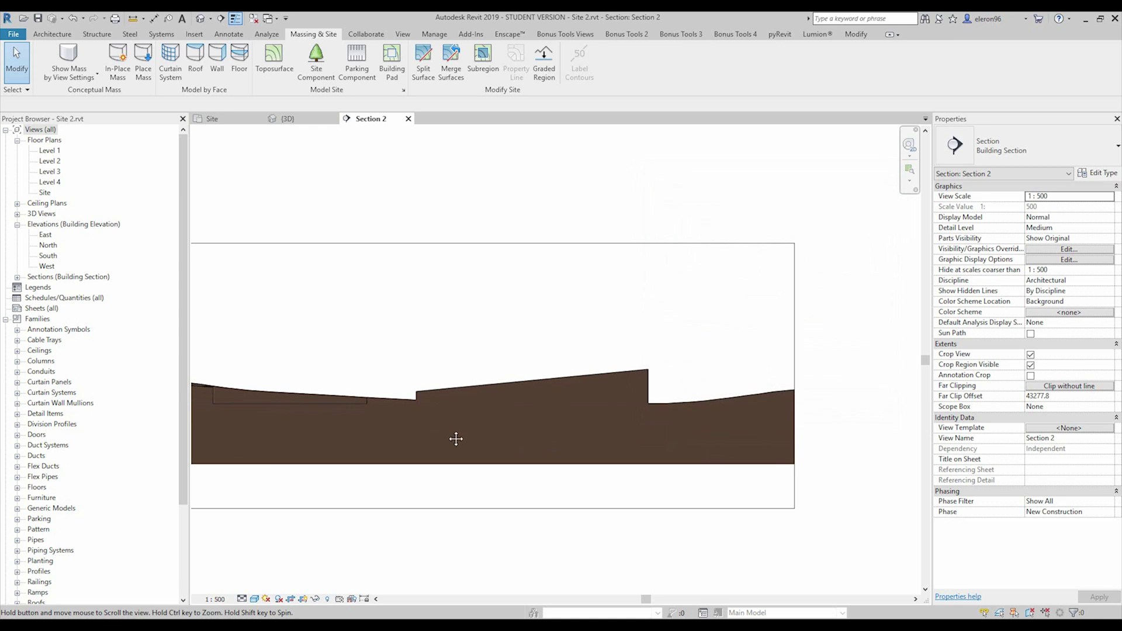
middle_click_drag(456, 439, 575, 432)
scroll(434, 408, "up", 3)
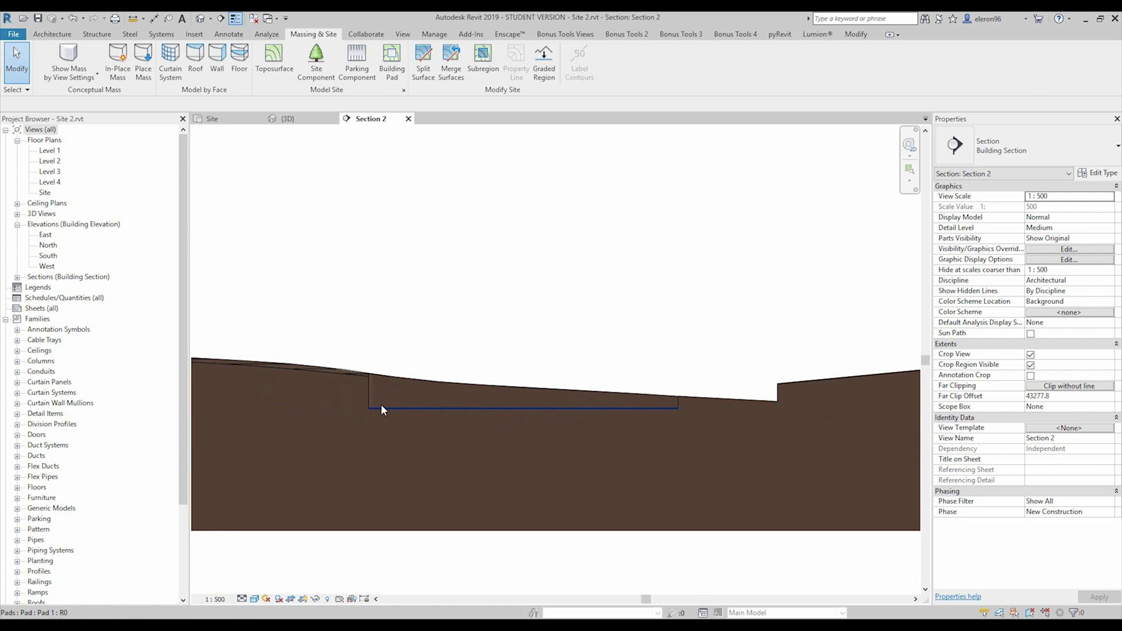
middle_click_drag(814, 379, 388, 393)
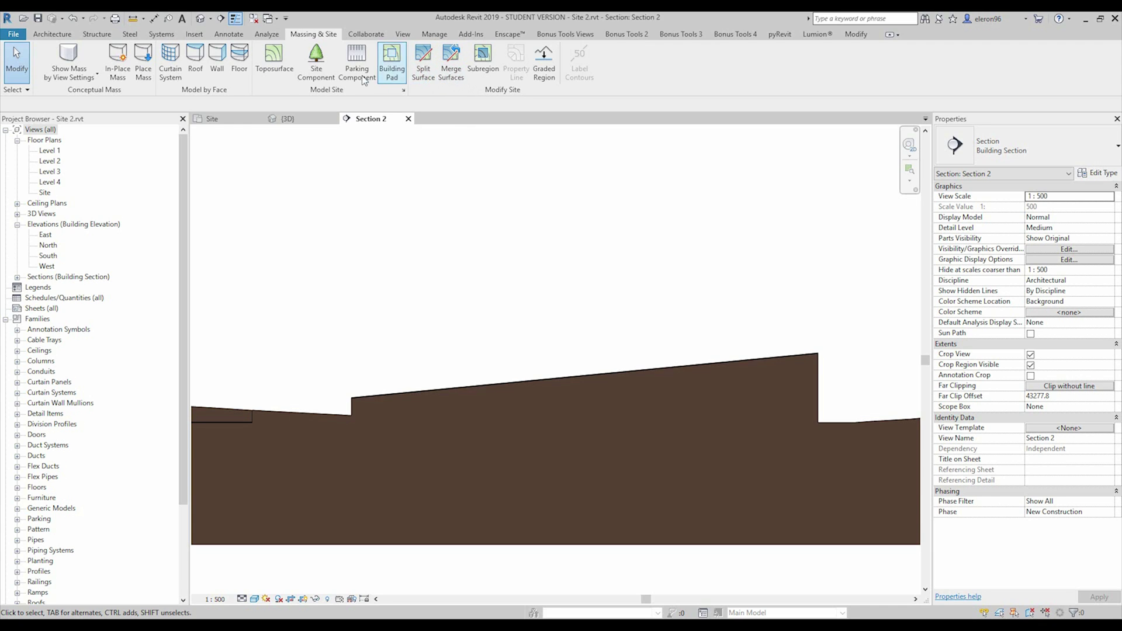
- In the Site floor plan, split the toposurface with a rectangle about 225,000 by 274,000 mm over its lower-left corner
left_click(242, 119)
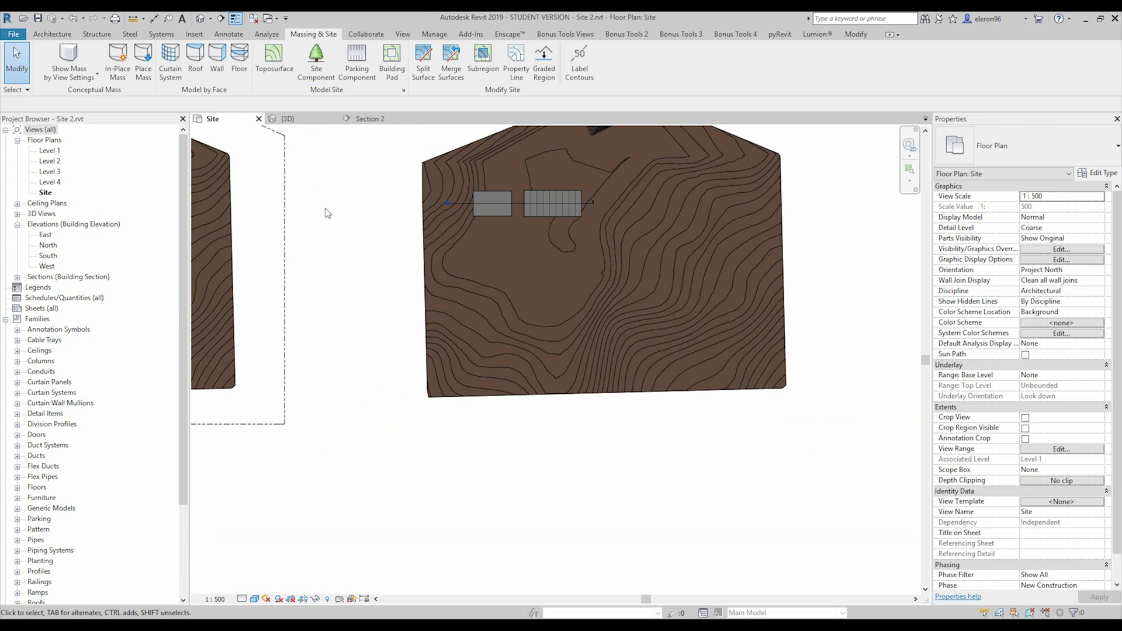
middle_click_drag(352, 255, 362, 261)
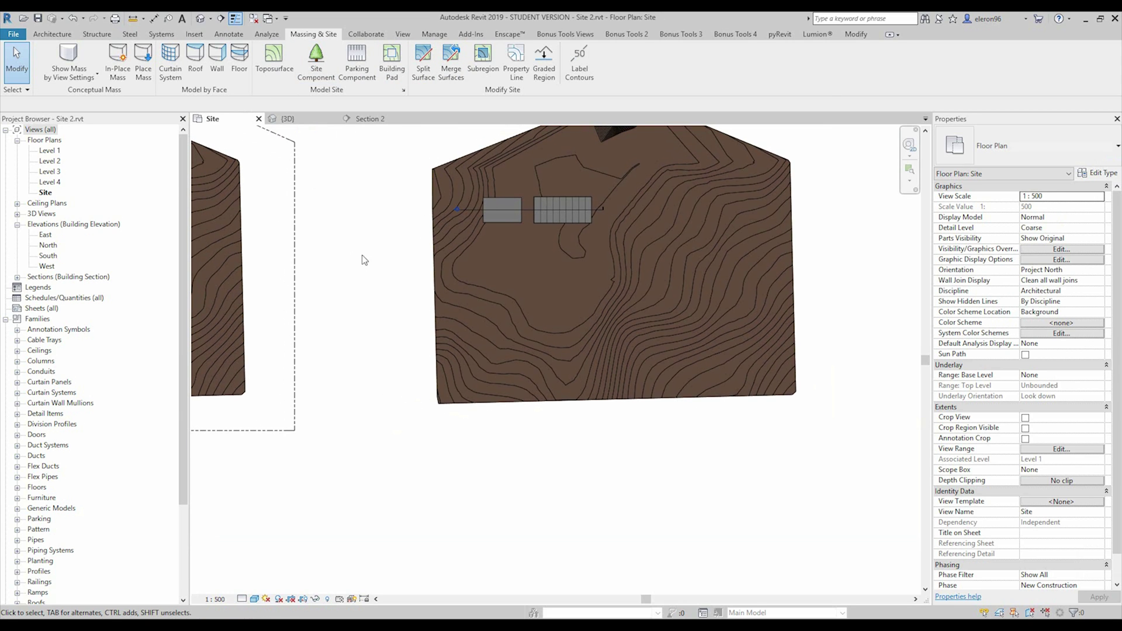
left_click(426, 74)
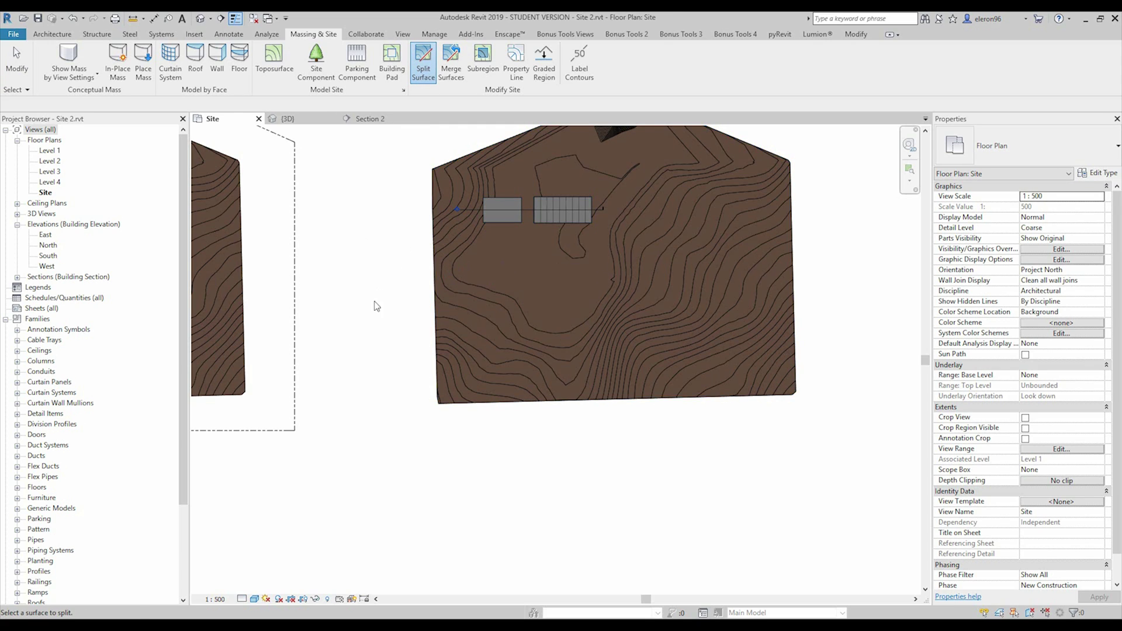
left_click(545, 353)
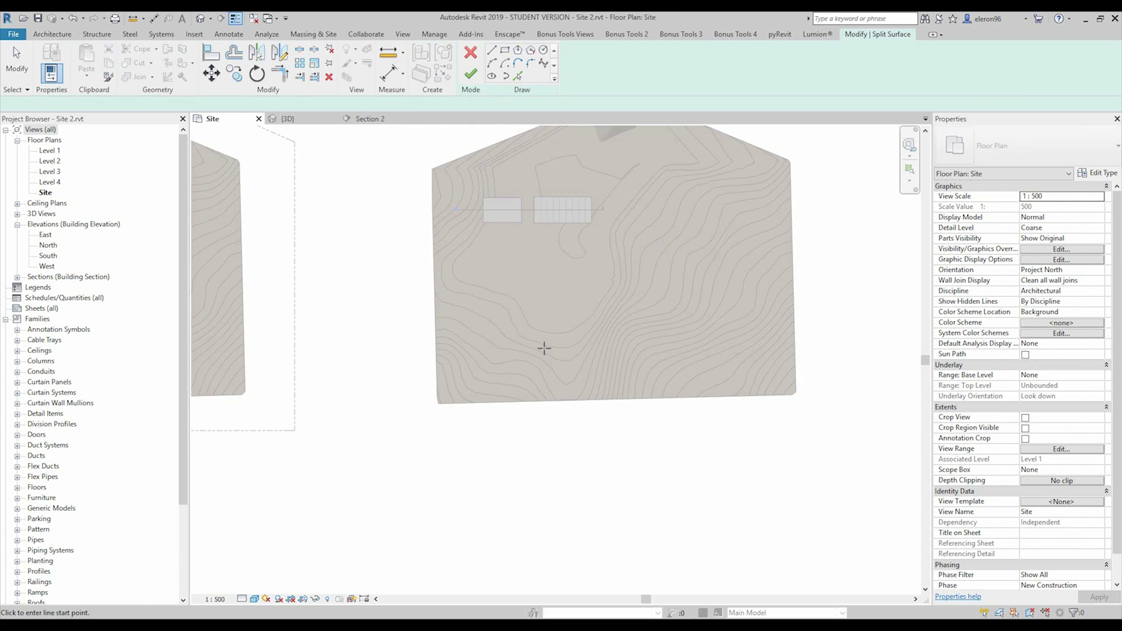
left_click(505, 52)
left_click(374, 312)
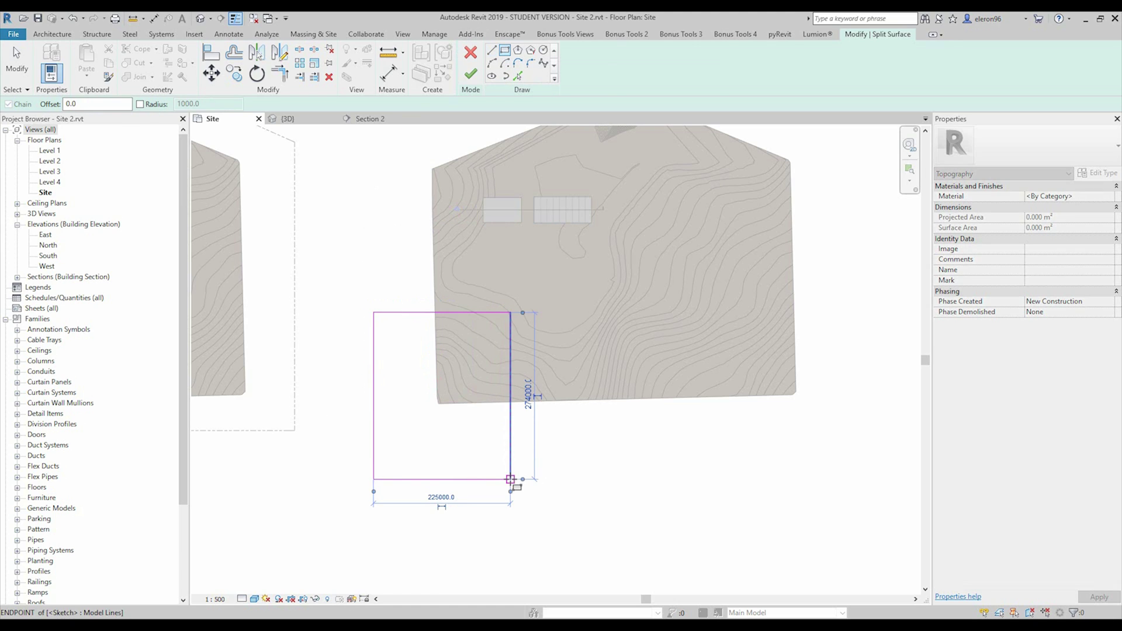
left_click(511, 479)
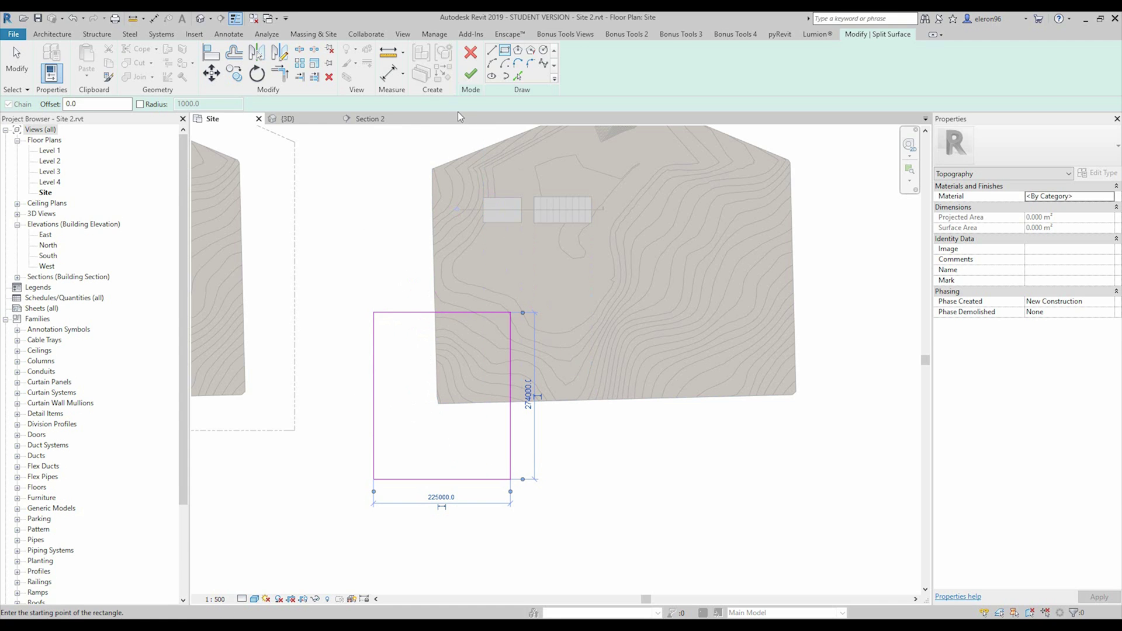
left_click(470, 74)
- Select the split-off corner surface and the remaining toposurface in turn to check that they are separate
left_click(344, 339)
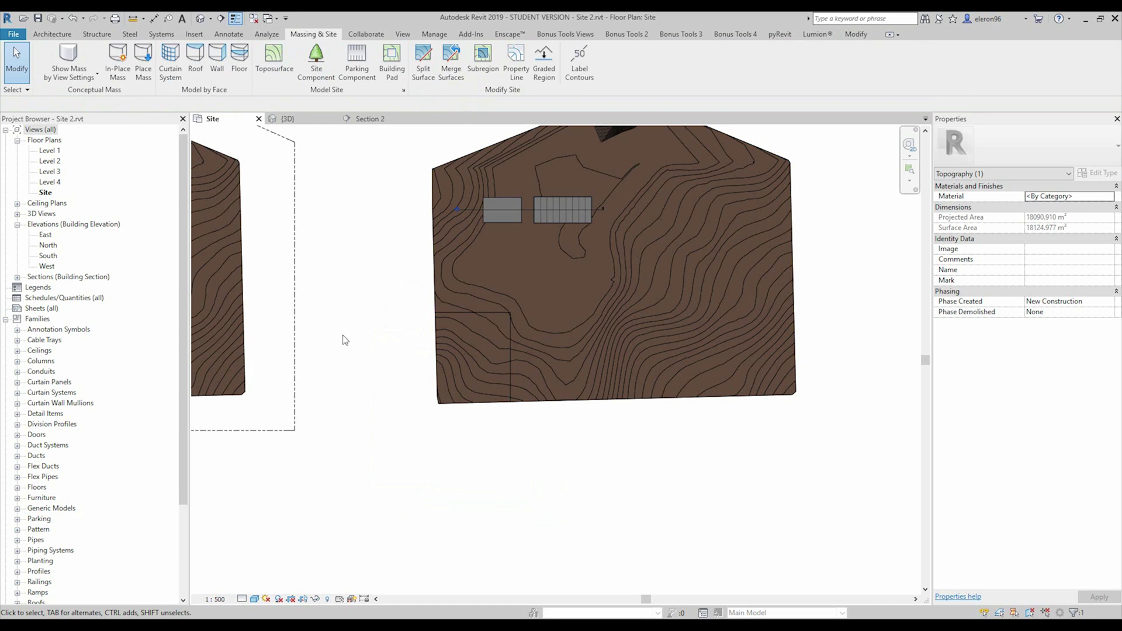
left_click(459, 364)
key("Escape")
left_click(492, 294)
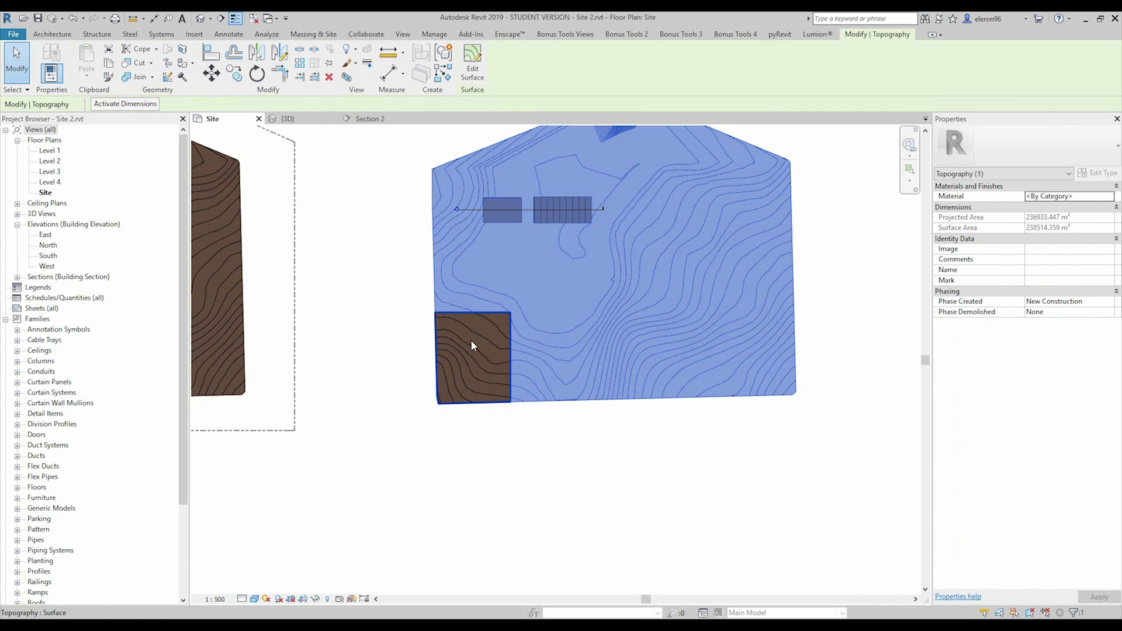
- Alternate the selection between the small corner surface and the larger surface to compare their extents and area properties
left_click(471, 340)
key("Escape")
left_click(512, 300)
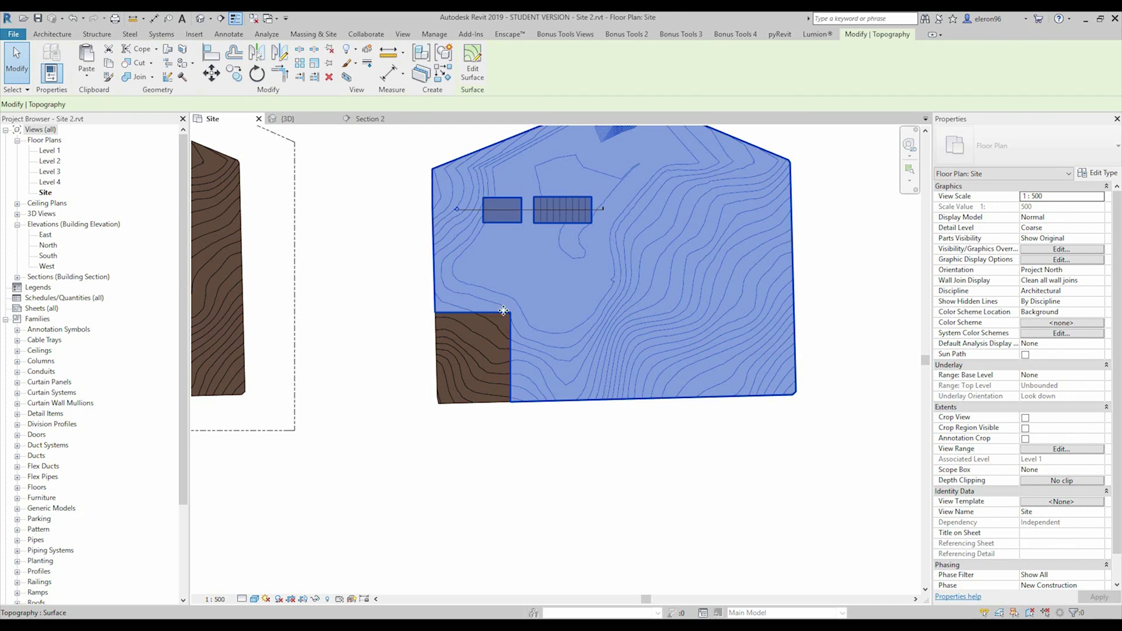
left_click(479, 334)
left_click(505, 311)
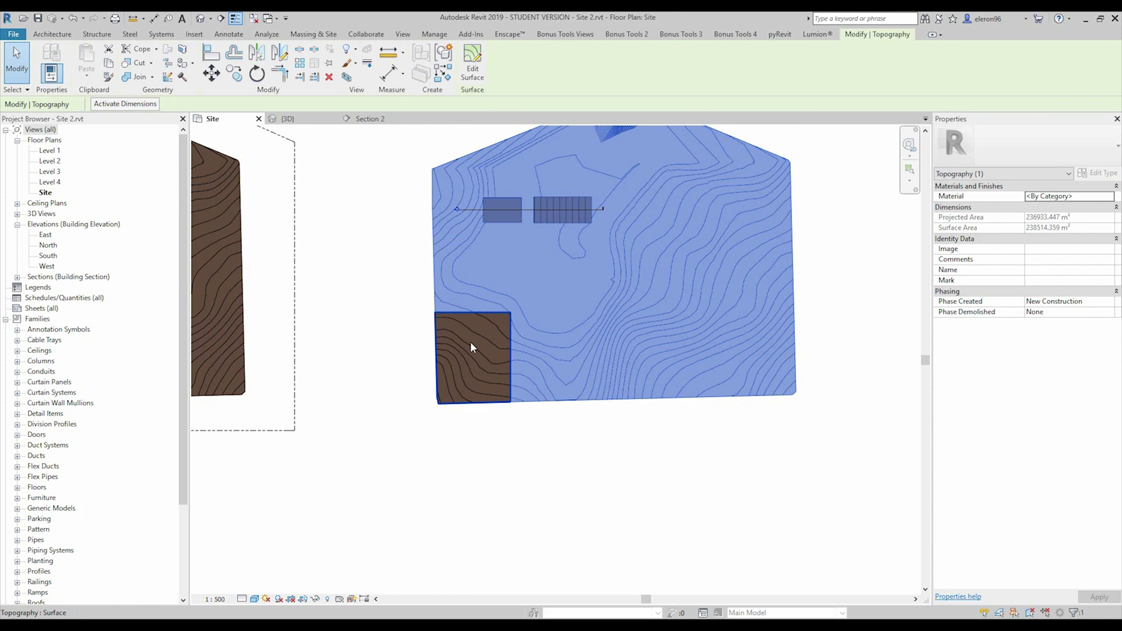
left_click(470, 341)
left_click(513, 322)
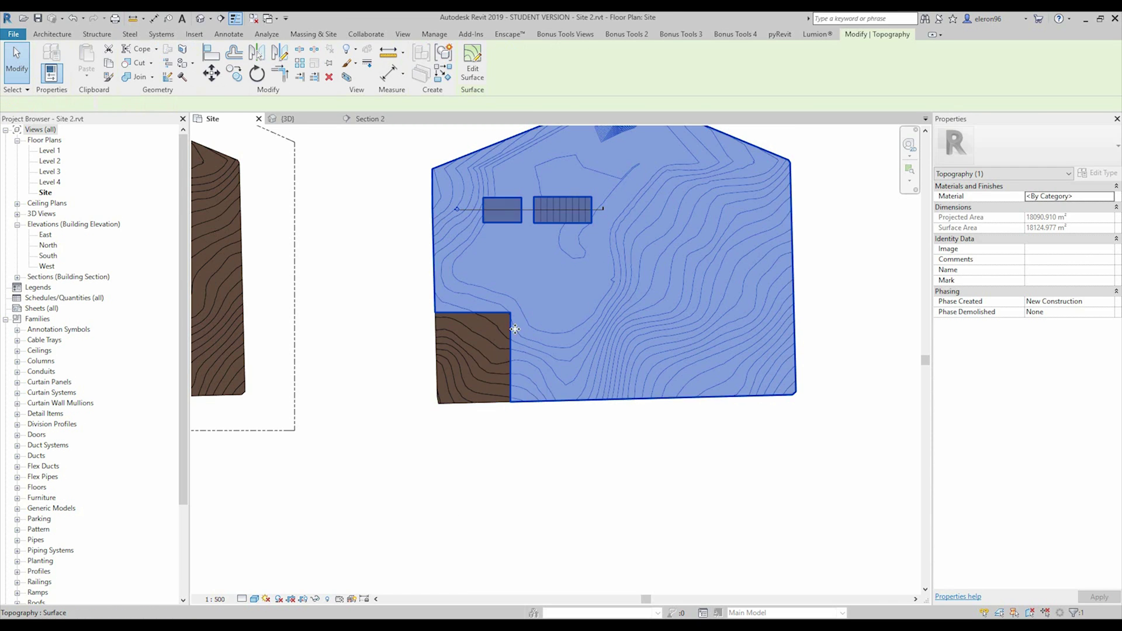
- Edit the split-off corner surface and set the elevation of the cluster of points at its upper-right corner to 60000
left_click(492, 319)
scroll(491, 322, "up", 3)
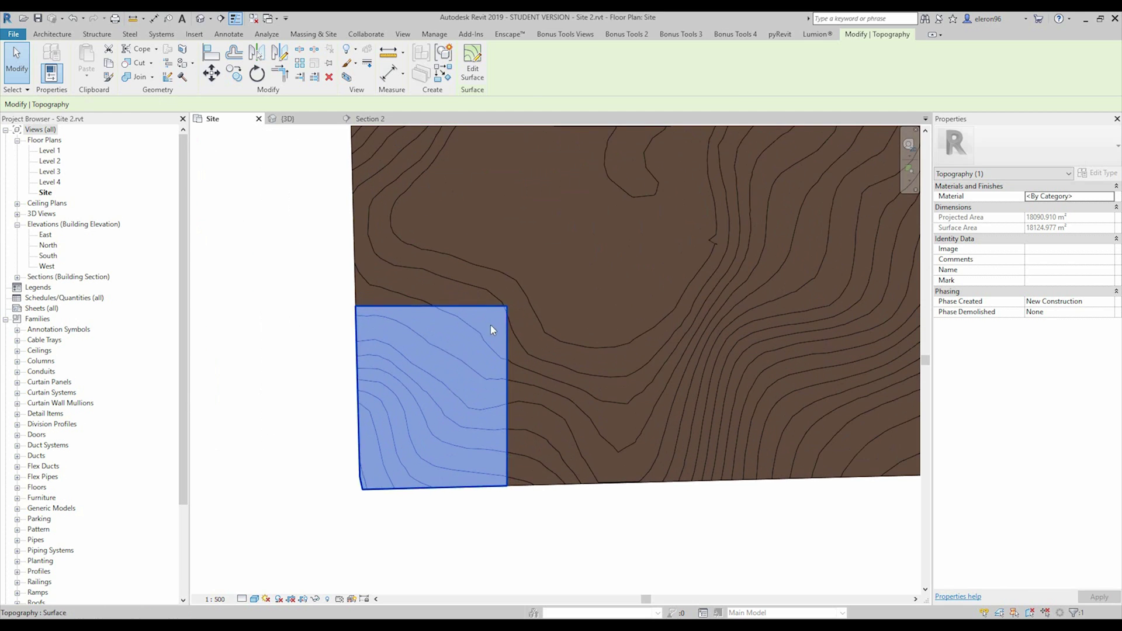
left_click(472, 63)
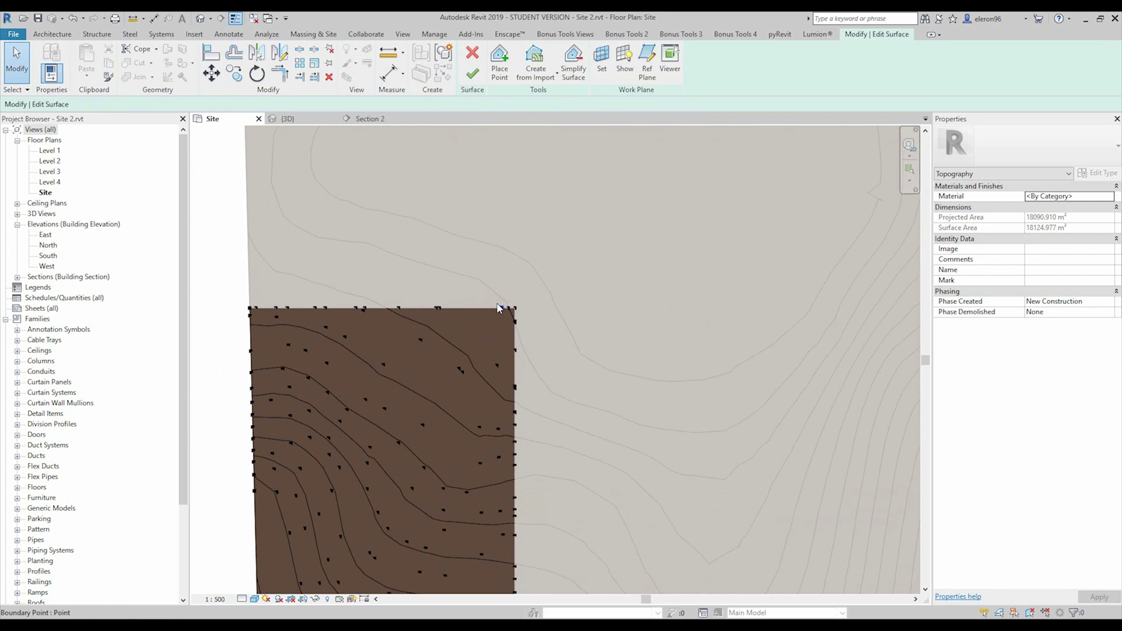
scroll(497, 301, "up", 2)
left_click_drag(497, 299, 531, 325)
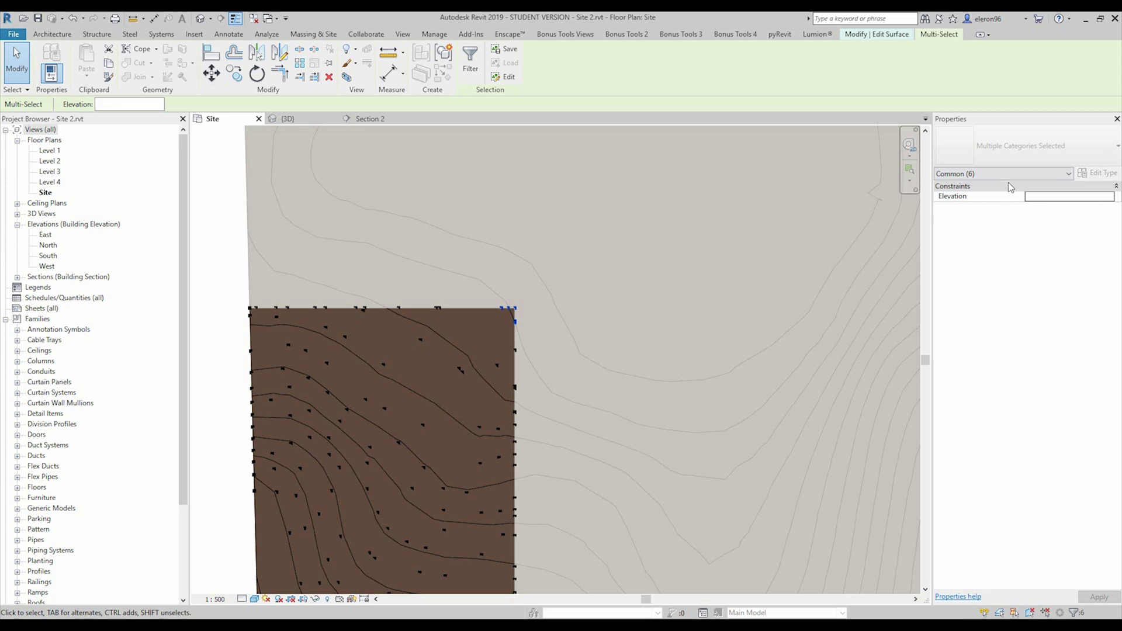
left_click(1029, 193)
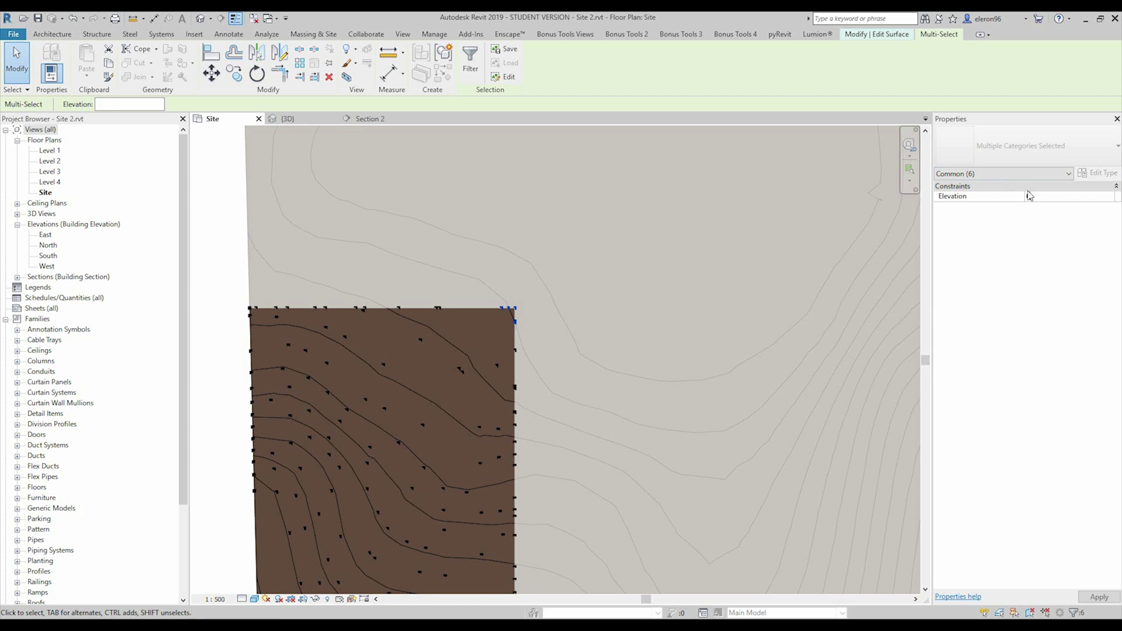
type("60000")
key("Return")
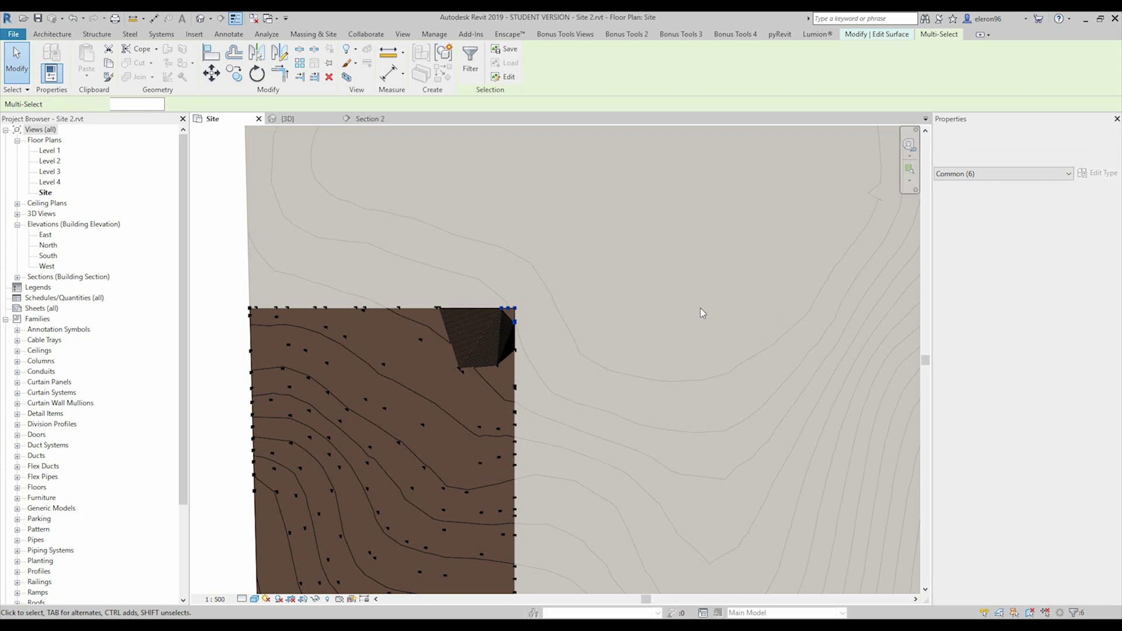
- Inspect the raised corner of the split-off surface against the adjoining terrain in the 3D view
scroll(700, 308, "down", 4)
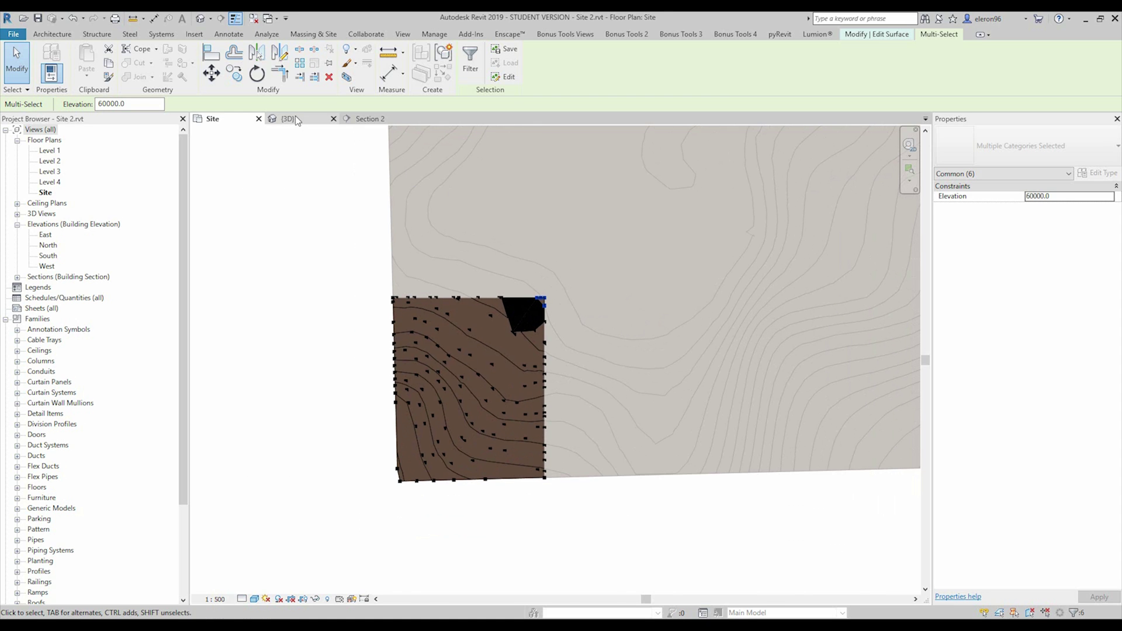
left_click(287, 118)
middle_click_drag(504, 413, 446, 423, "shift")
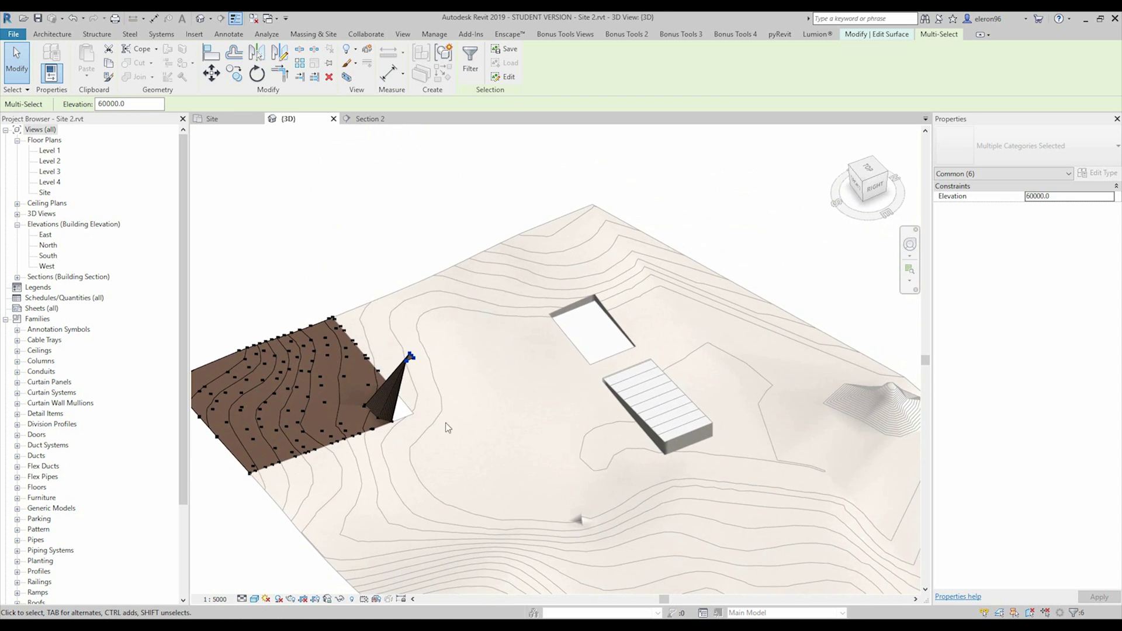
scroll(375, 401, "up", 3)
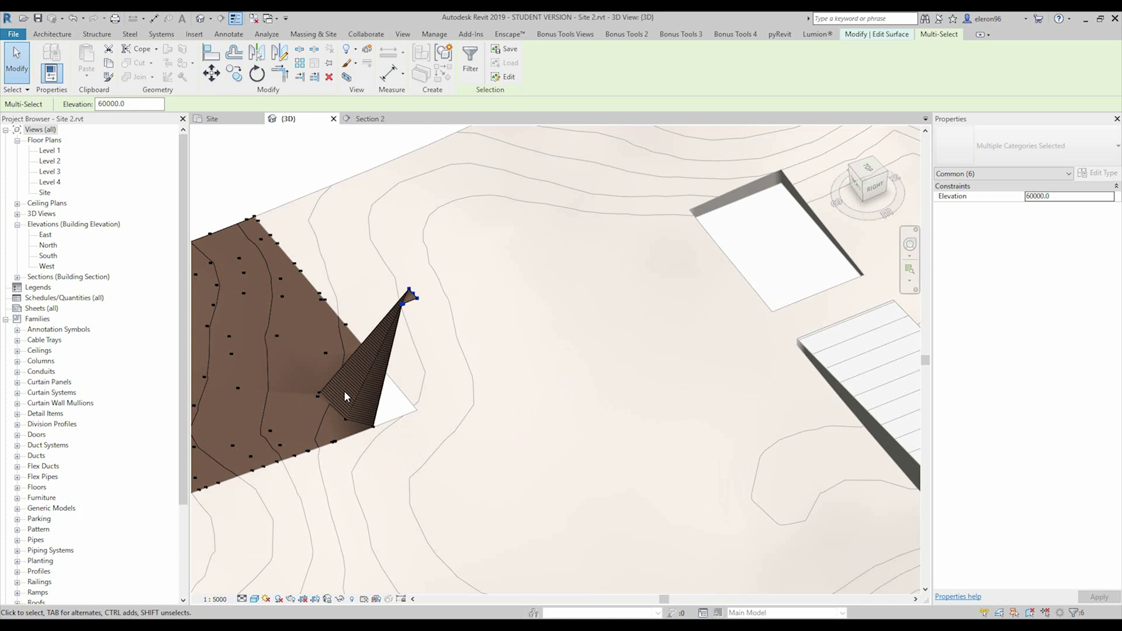
scroll(435, 378, "down", 5)
middle_click_drag(472, 359, 456, 285, "shift")
- Undo the corner points' elevation change and finish editing the split-off surface in the Site floor plan
key("ctrl+z")
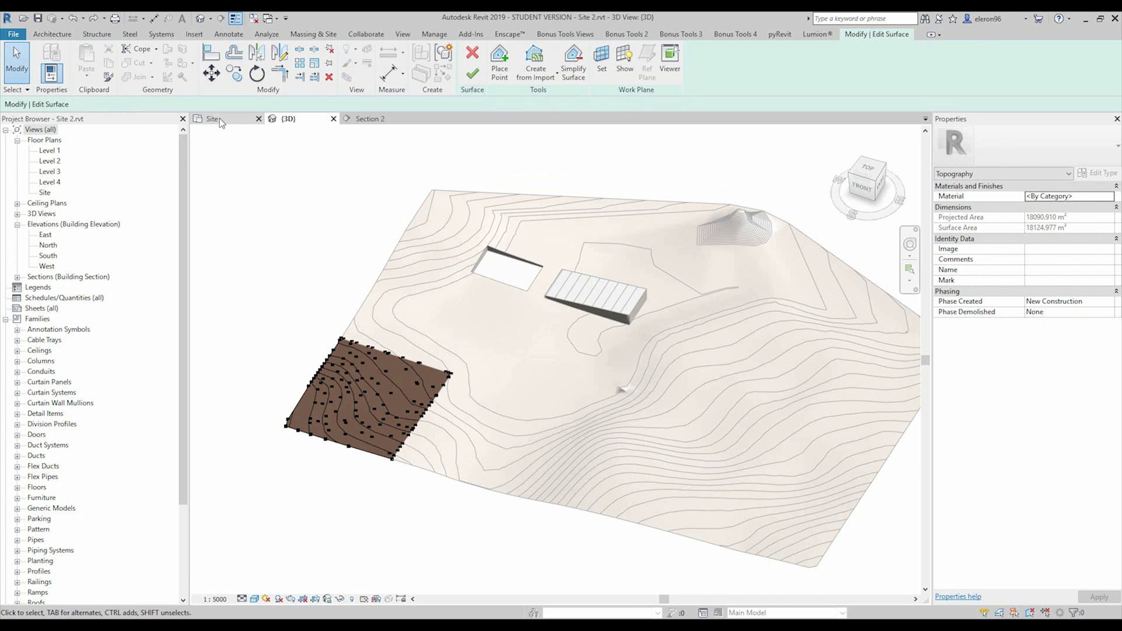
left_click(211, 118)
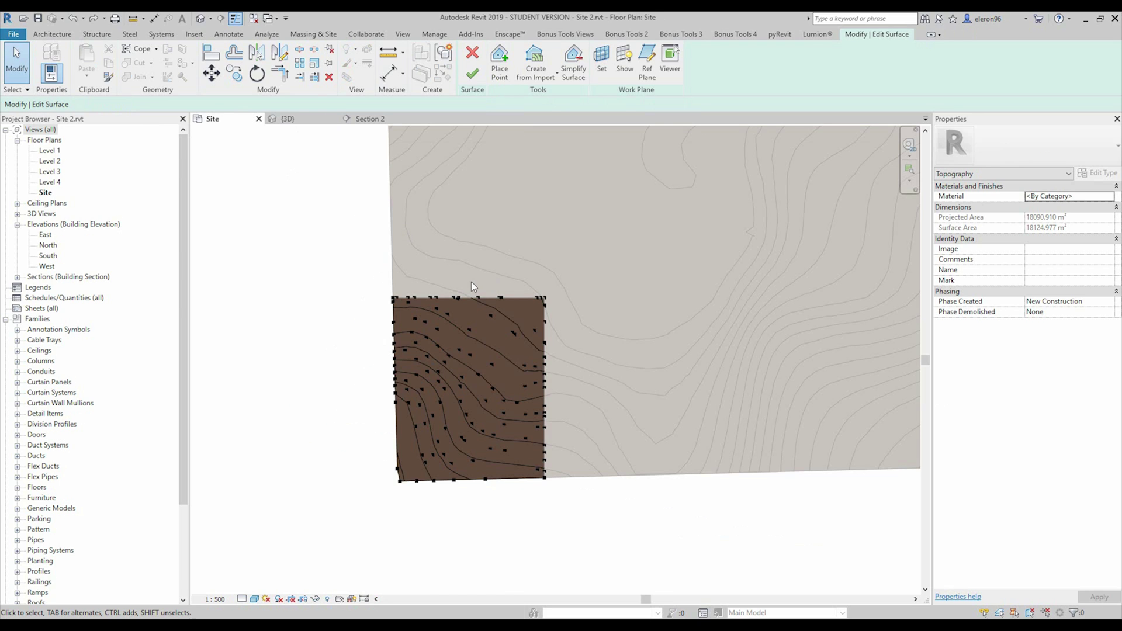
left_click(476, 77)
- Copy both parts of the split toposurface about 1,037,000 mm to the right of the original in the Site plan
scroll(450, 321, "down", 3)
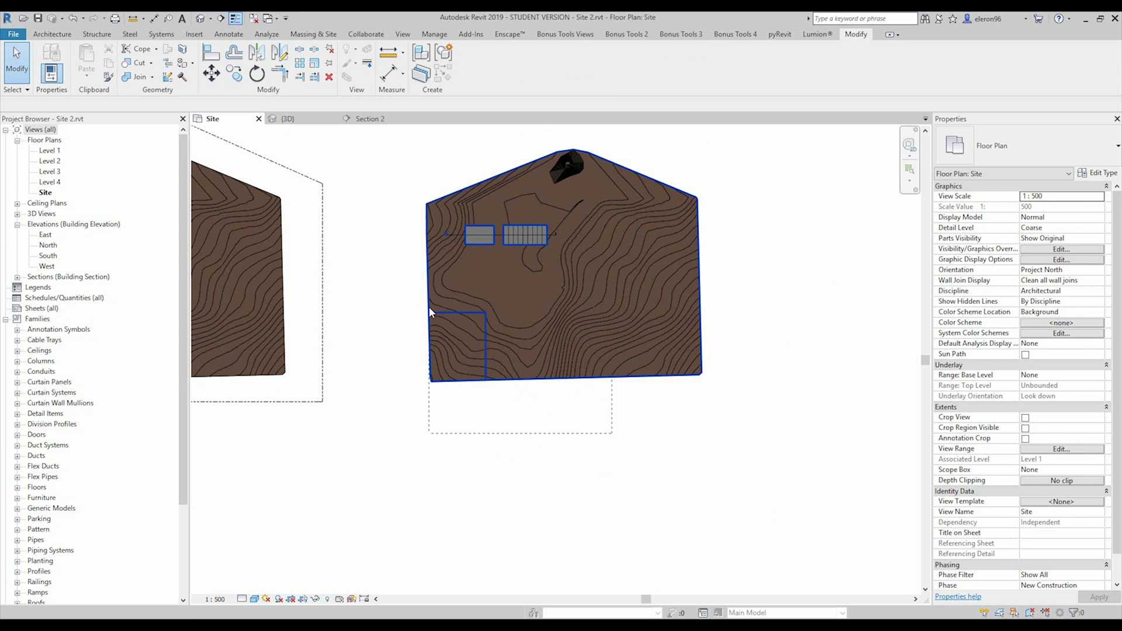
left_click(429, 306)
middle_click_drag(601, 403, 521, 292)
scroll(467, 295, "down", 2)
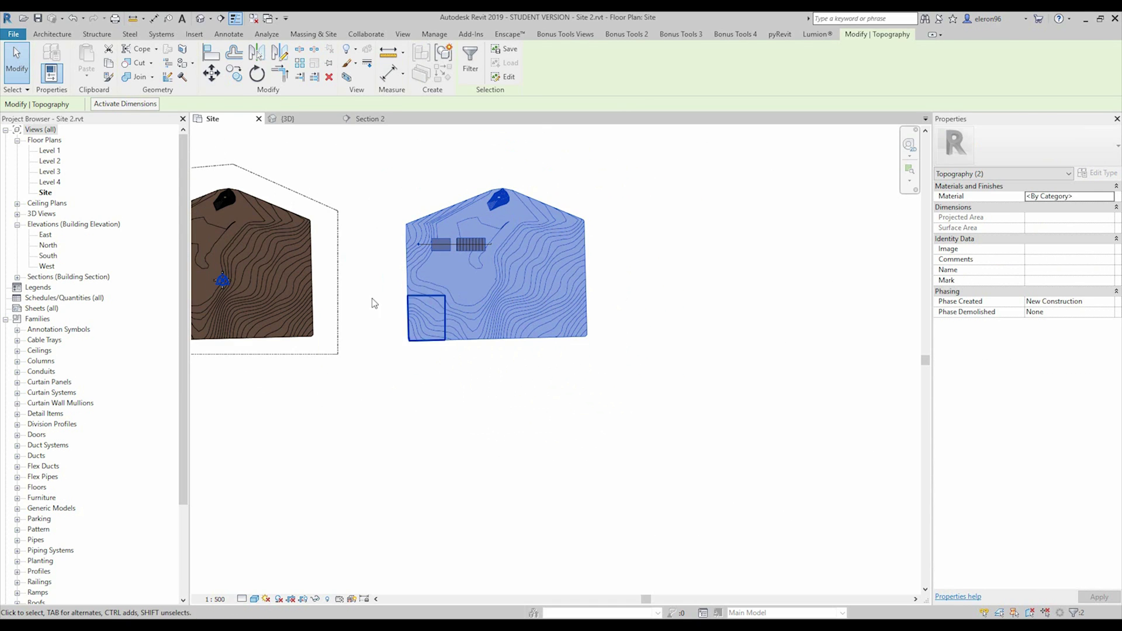
key("c")
key("o")
left_click(456, 392)
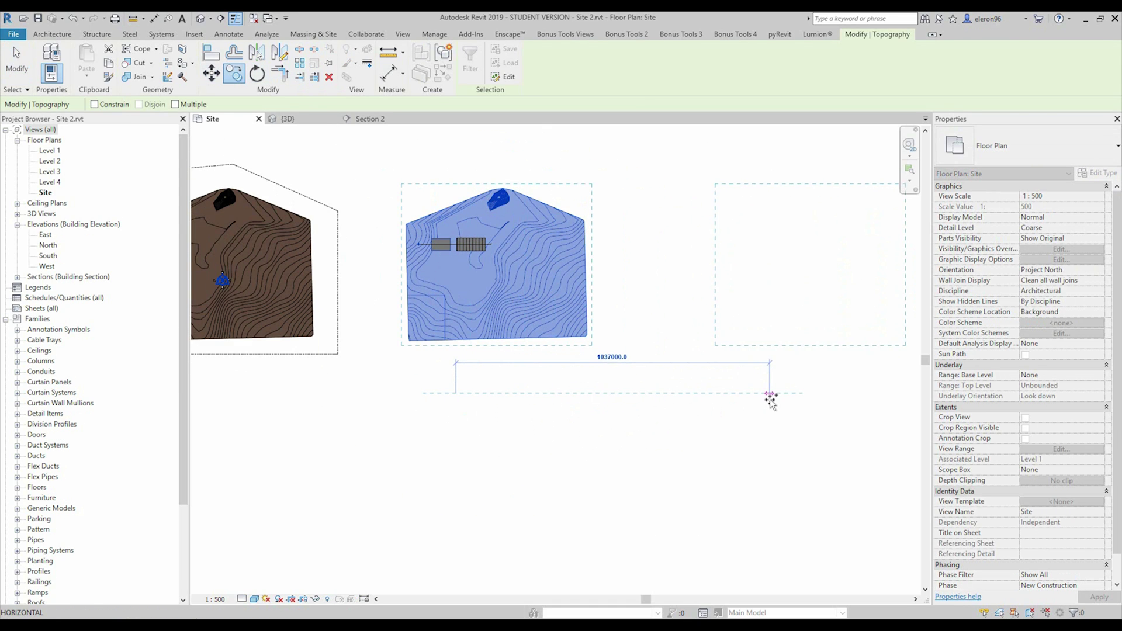
left_click(773, 411)
scroll(576, 346, "up", 4)
left_click(650, 462)
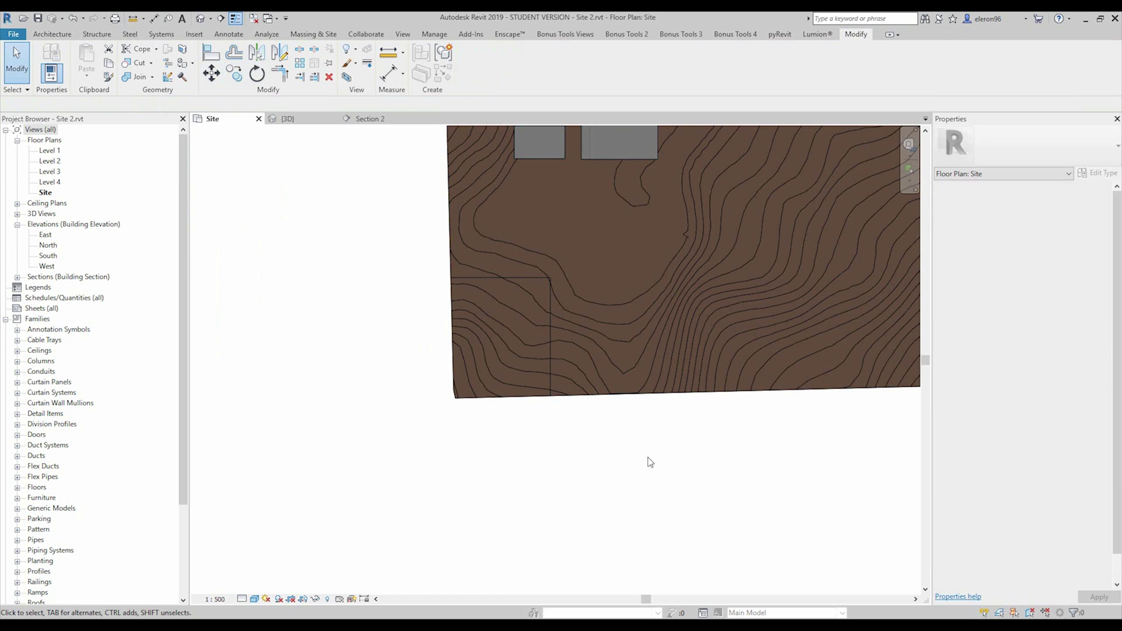
- Merge the large surface and the split-off corner surface of the copied site into one toposurface
left_click(318, 36)
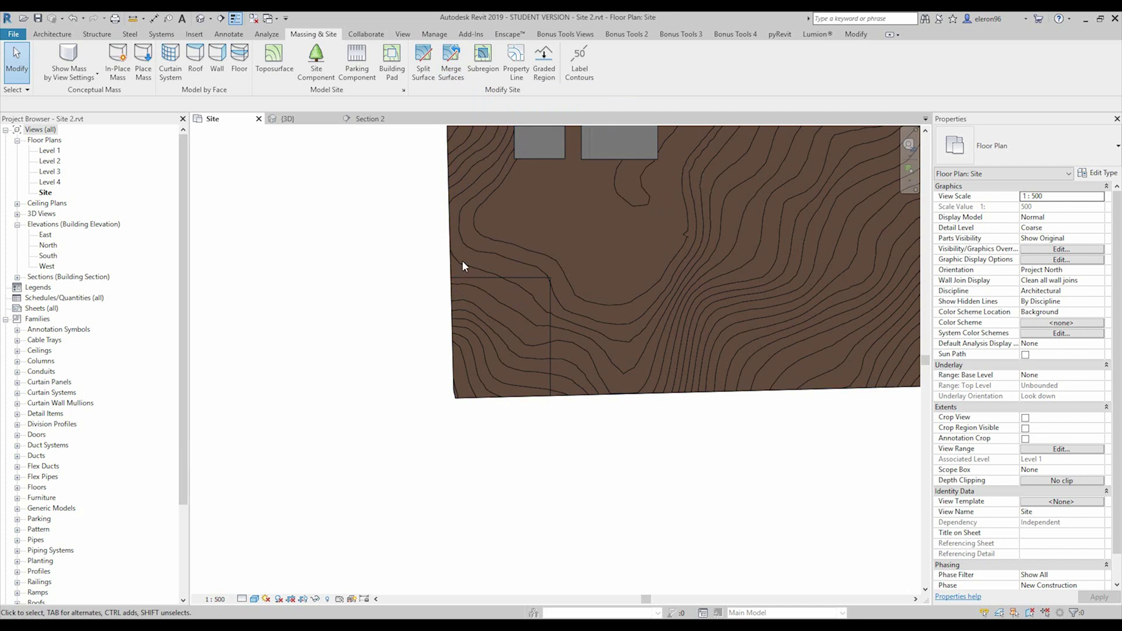
left_click(448, 77)
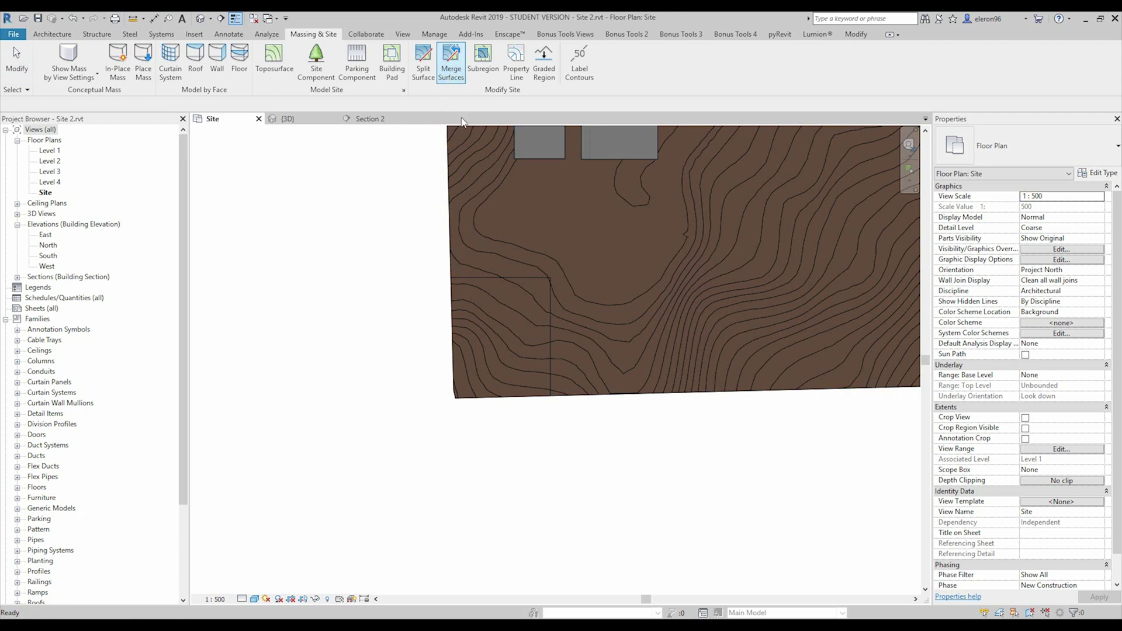
left_click(462, 261)
left_click(451, 303)
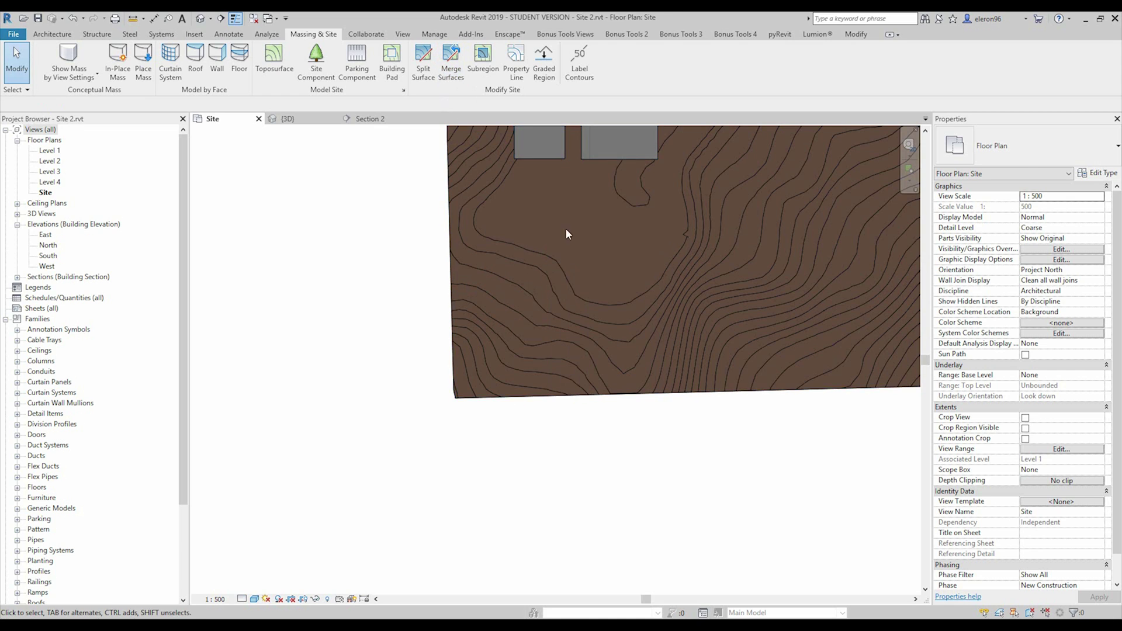
- Select the merged toposurface and open its surface points to check that it is a single surface
left_click(513, 371)
scroll(594, 335, "down", 2)
middle_click_drag(594, 335, 483, 338)
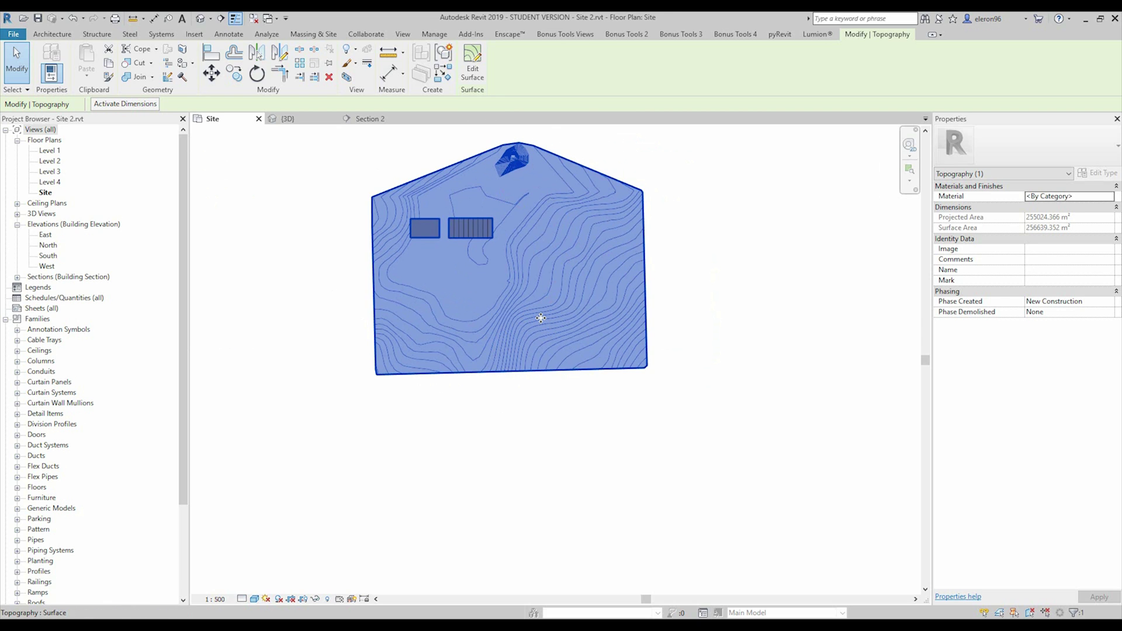
double_click(447, 350)
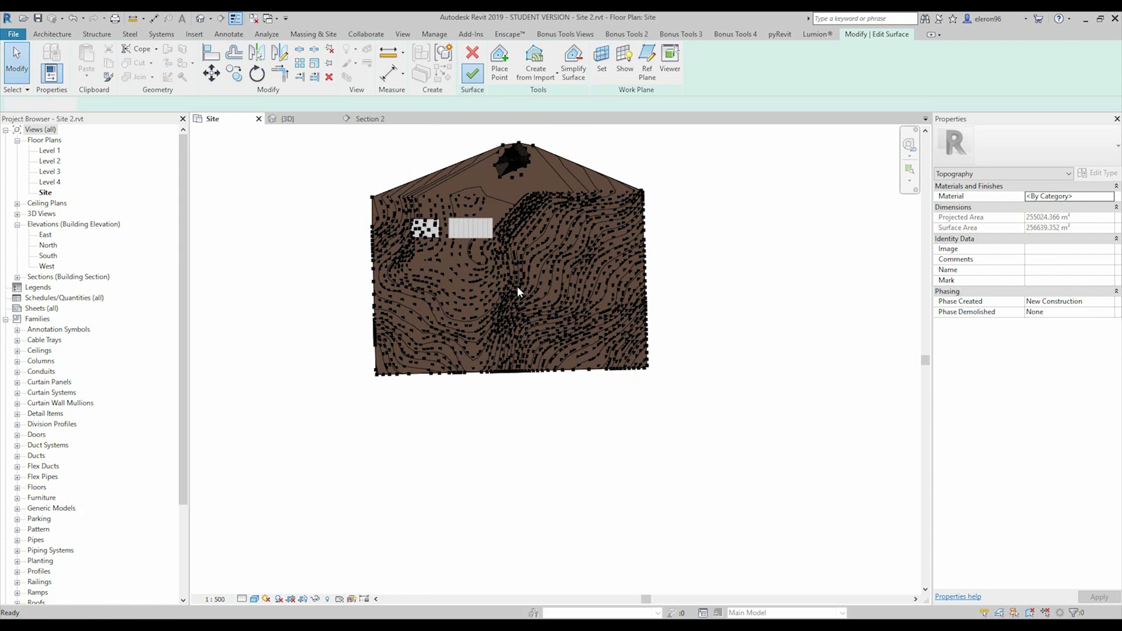
key("Escape")
- Create a subregion on the merged toposurface with a rectangle about 279,000 by 254,000 mm overlapping its lower-left corner
scroll(516, 286, "down", 3)
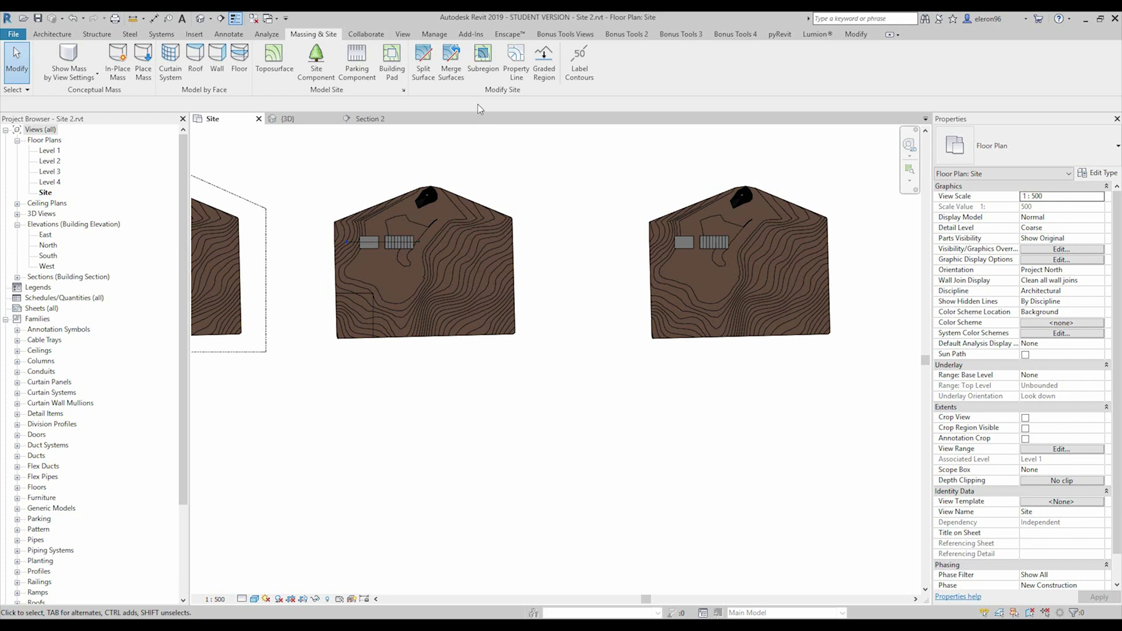
left_click(488, 74)
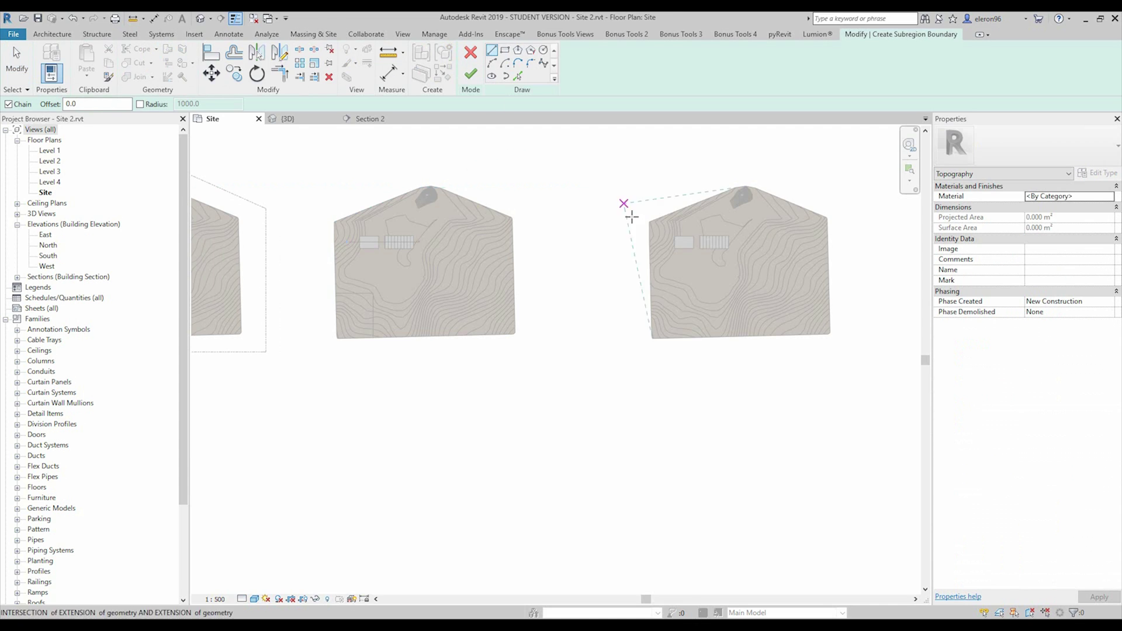
middle_click_drag(767, 323, 616, 331)
scroll(616, 332, "up", 2)
left_click(505, 50)
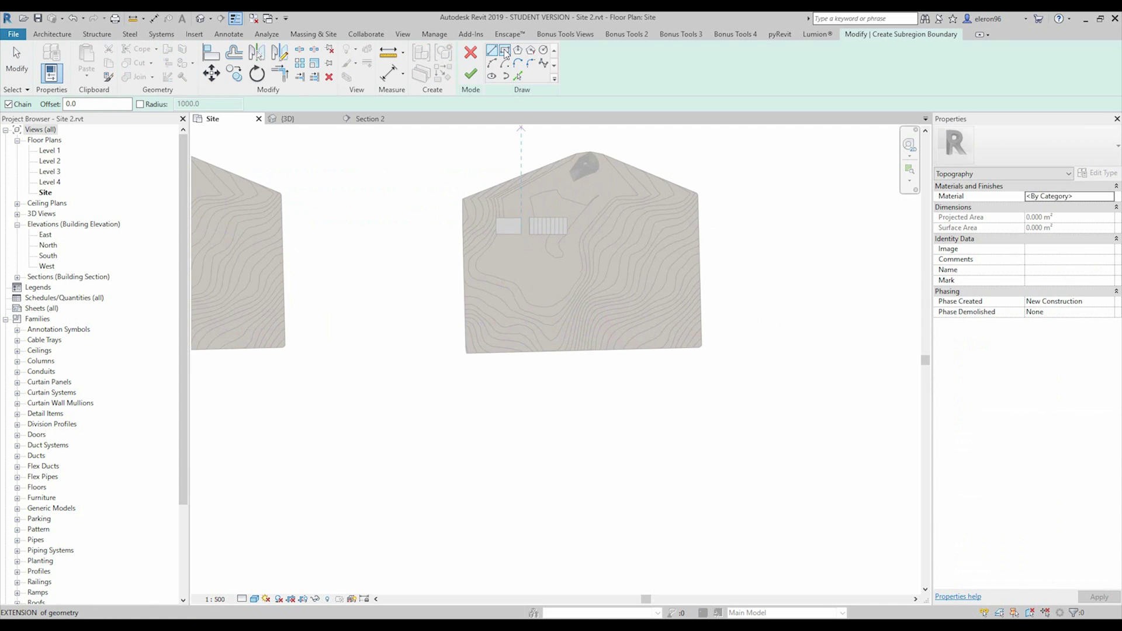
left_click(404, 290)
left_click(517, 392)
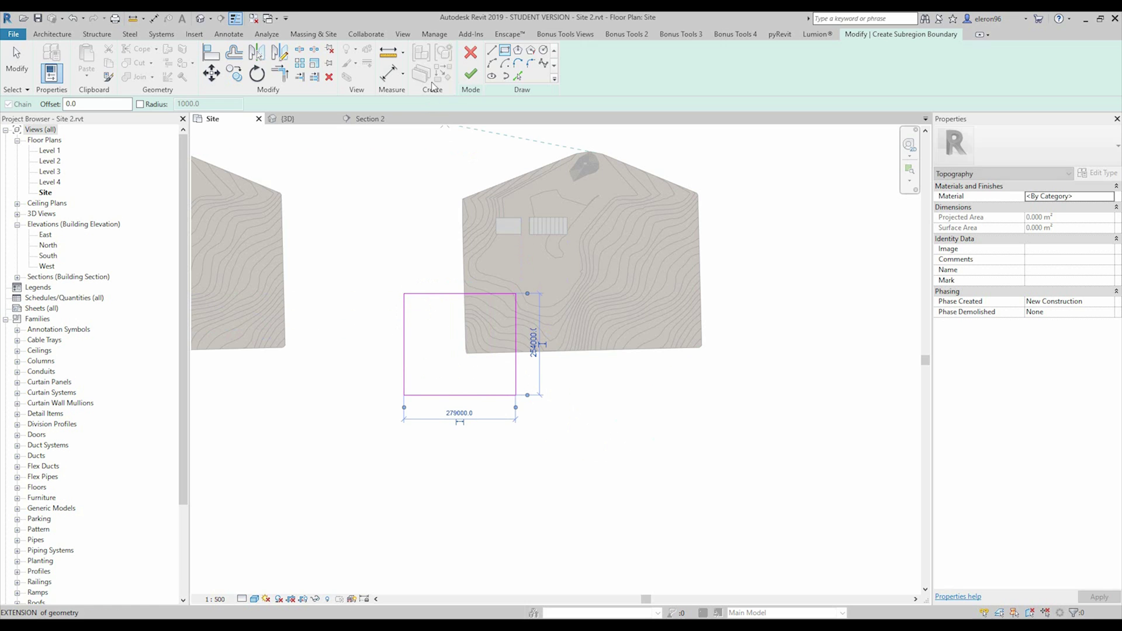
left_click(471, 74)
left_click(466, 387)
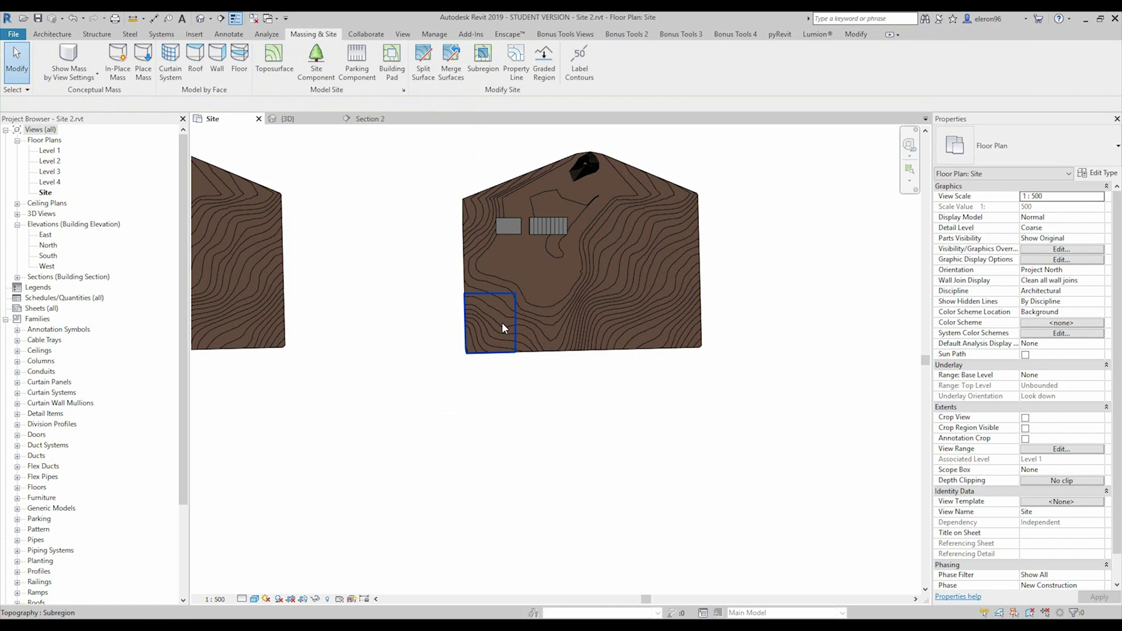
- Select the corner subregion and its host toposurface in turn to examine how they relate
left_click(496, 327)
key("Escape")
left_click(490, 277)
left_click(489, 312)
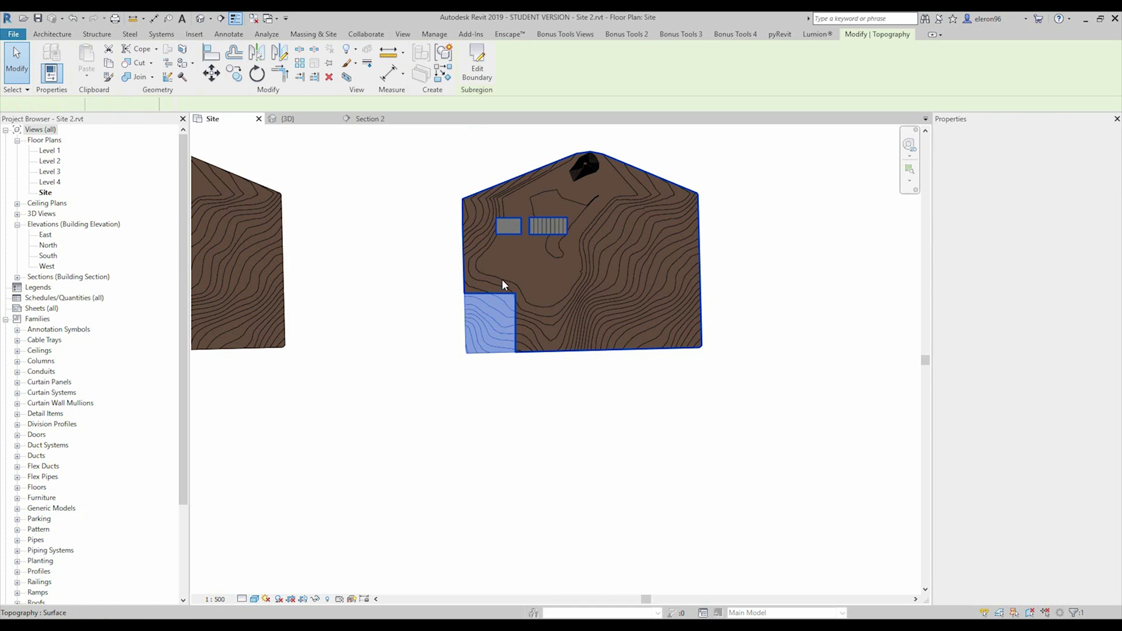
left_click(515, 392)
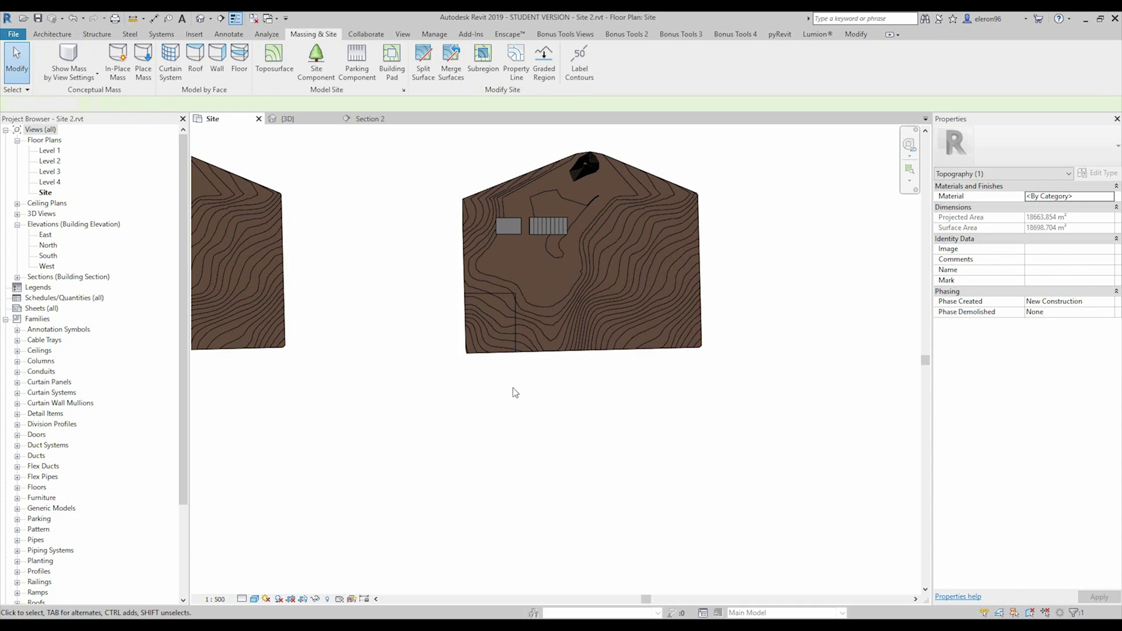
left_click(524, 309)
left_click(502, 327)
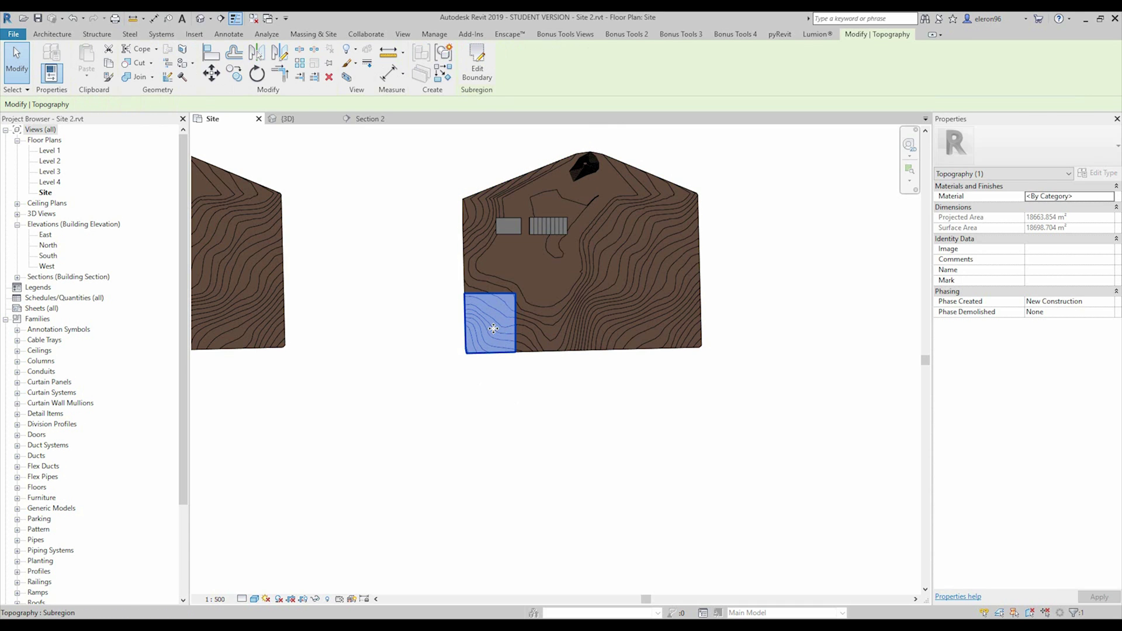
- Assign the Default Mass Zone material to the corner subregion
scroll(499, 320, "up", 2)
scroll(496, 321, "up", 2)
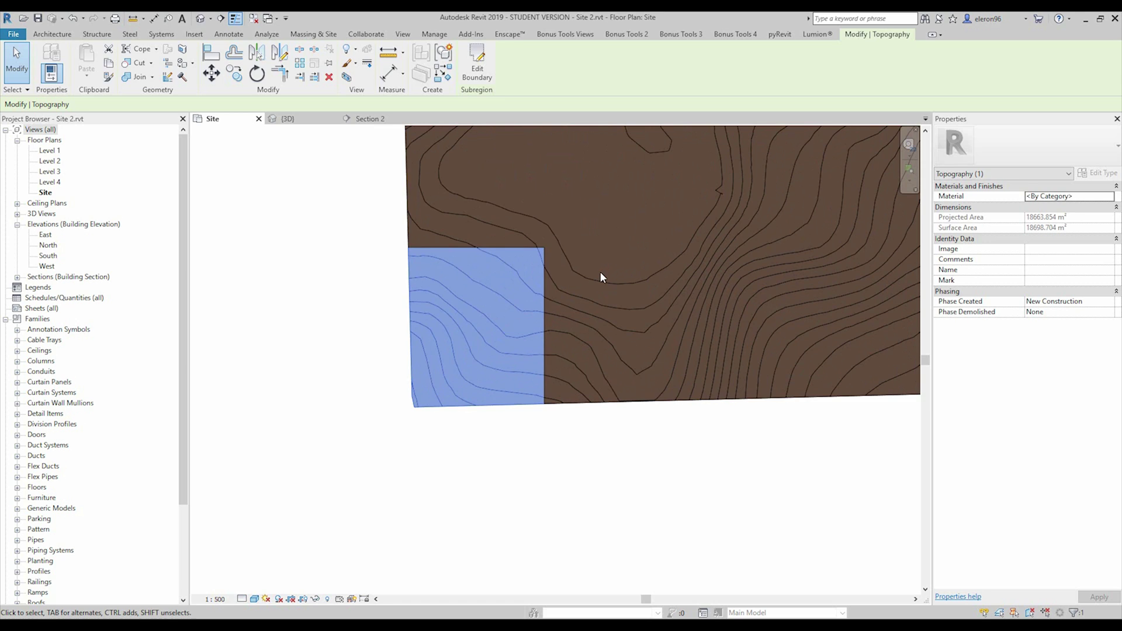
key("Escape")
left_click(483, 312)
left_click(479, 315)
left_click(1110, 198)
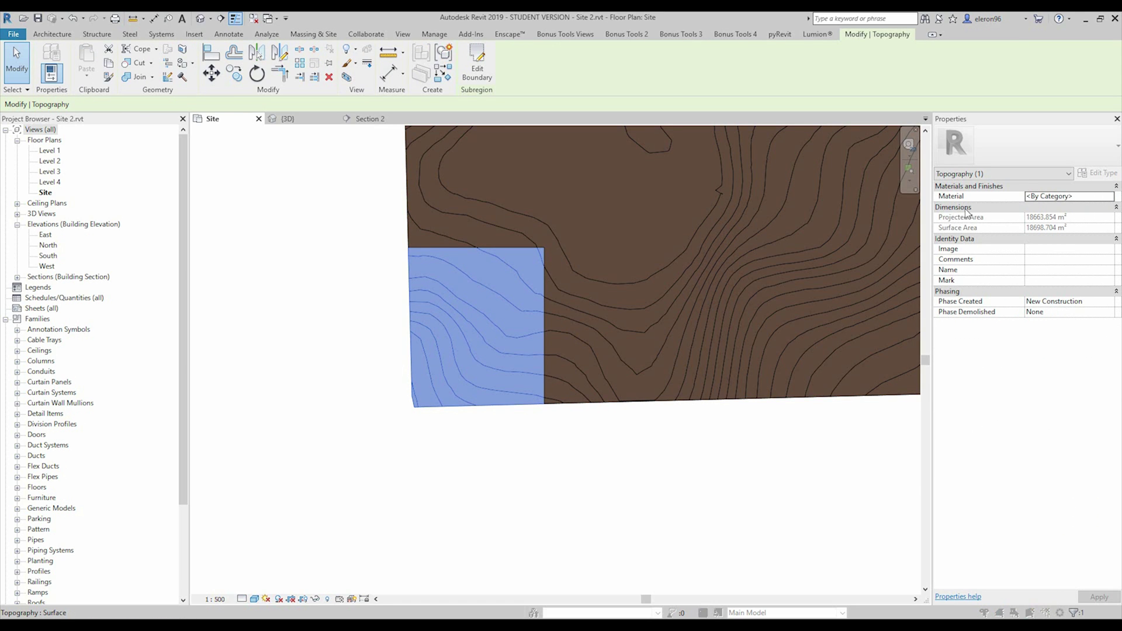
left_click(472, 396)
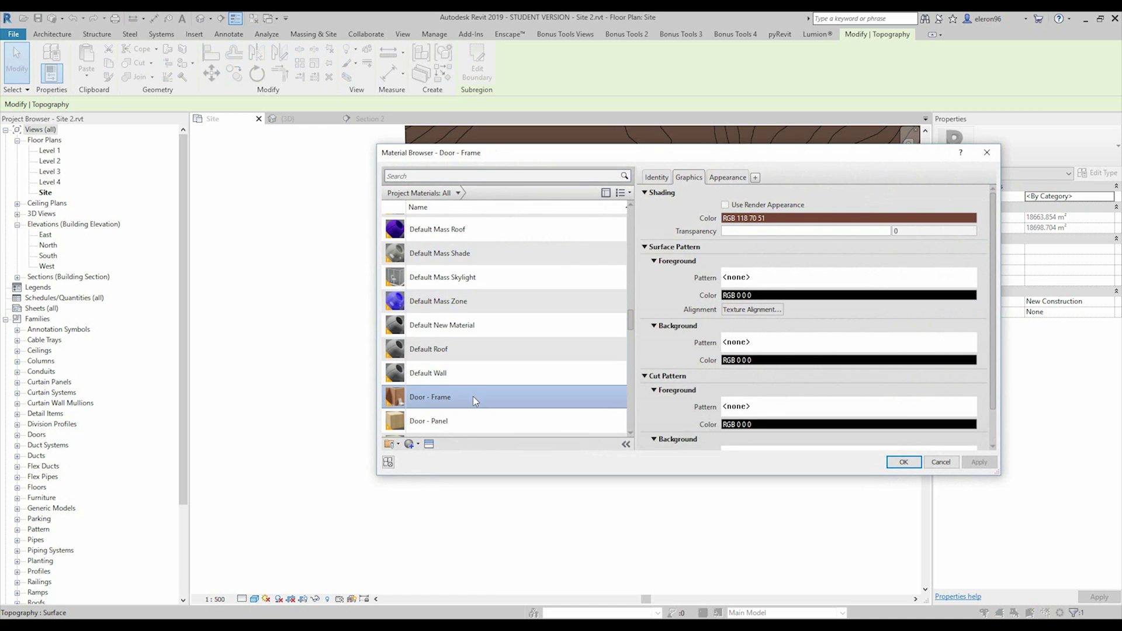
left_click(486, 295)
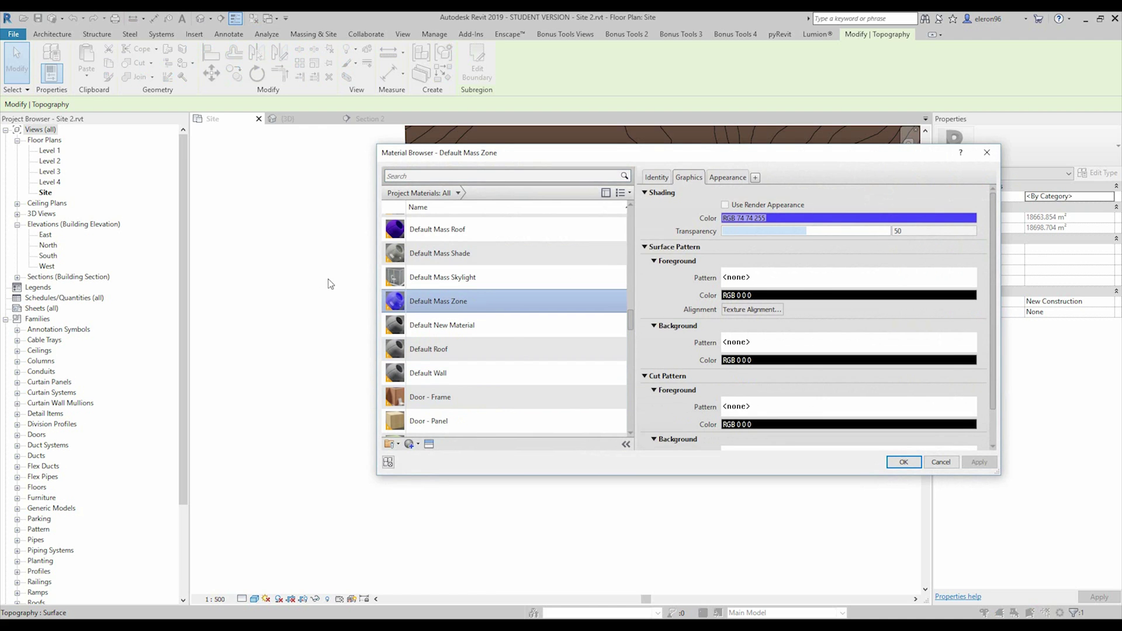
left_click(916, 464)
left_click(678, 480)
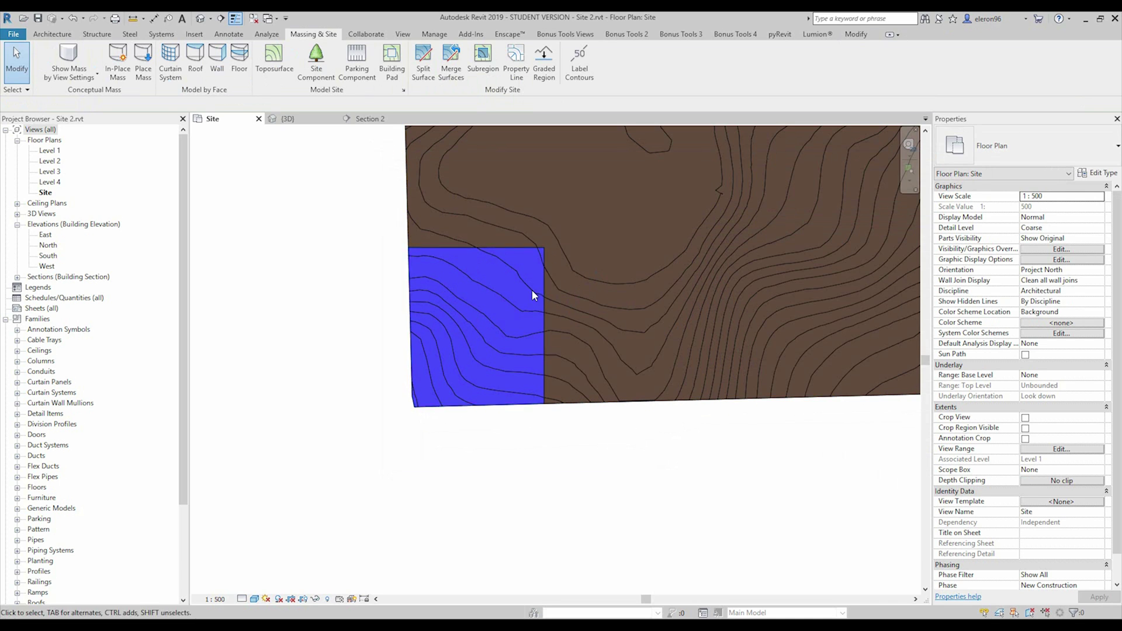
- Switch to the 3D view and bring the toposurface's corner subregion and the building pads into close view
middle_click_drag(504, 333, 573, 388)
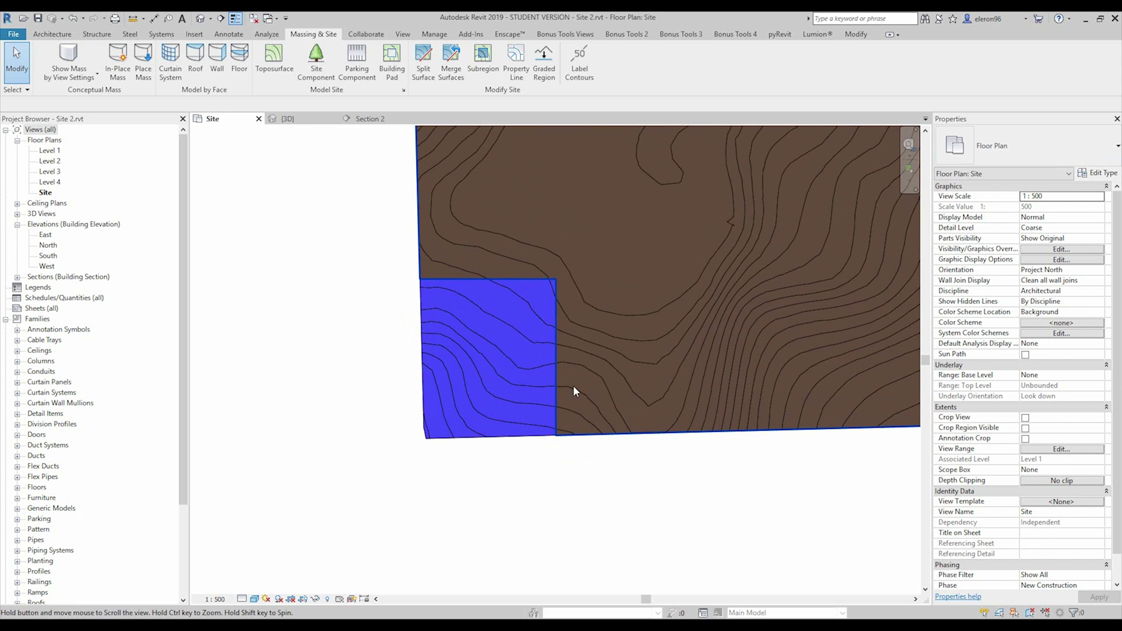
left_click(287, 118)
scroll(404, 368, "up", 5)
middle_click_drag(391, 402, 524, 383, "shift")
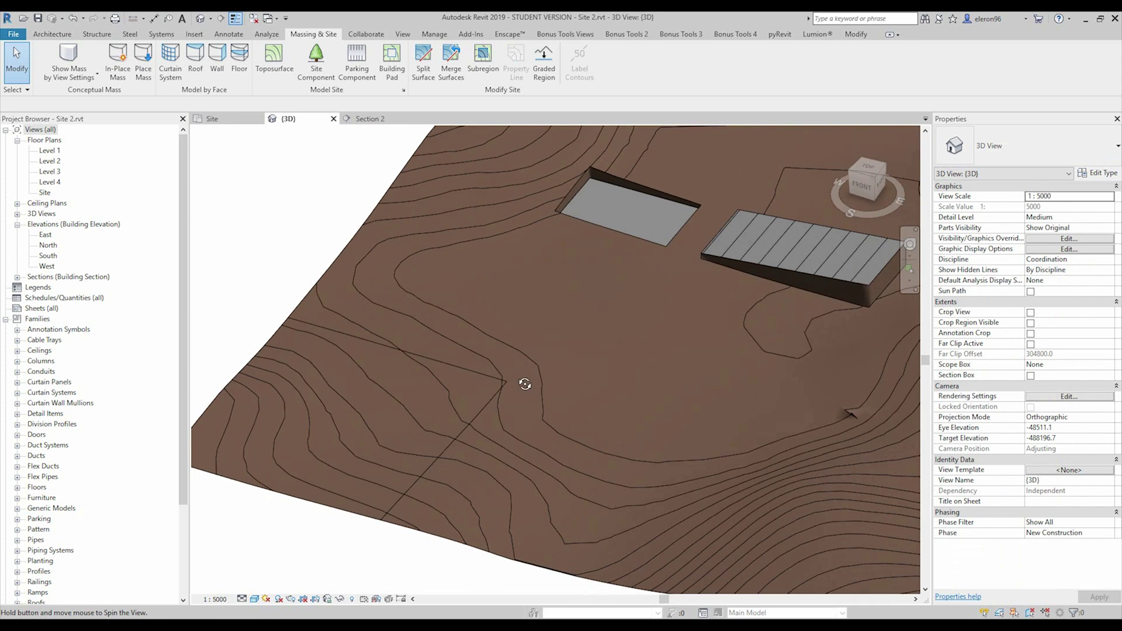
- Try the Realistic, Shaded and Hidden Line visual styles on the 3D view of the toposurface
left_click(256, 600)
left_click(275, 574)
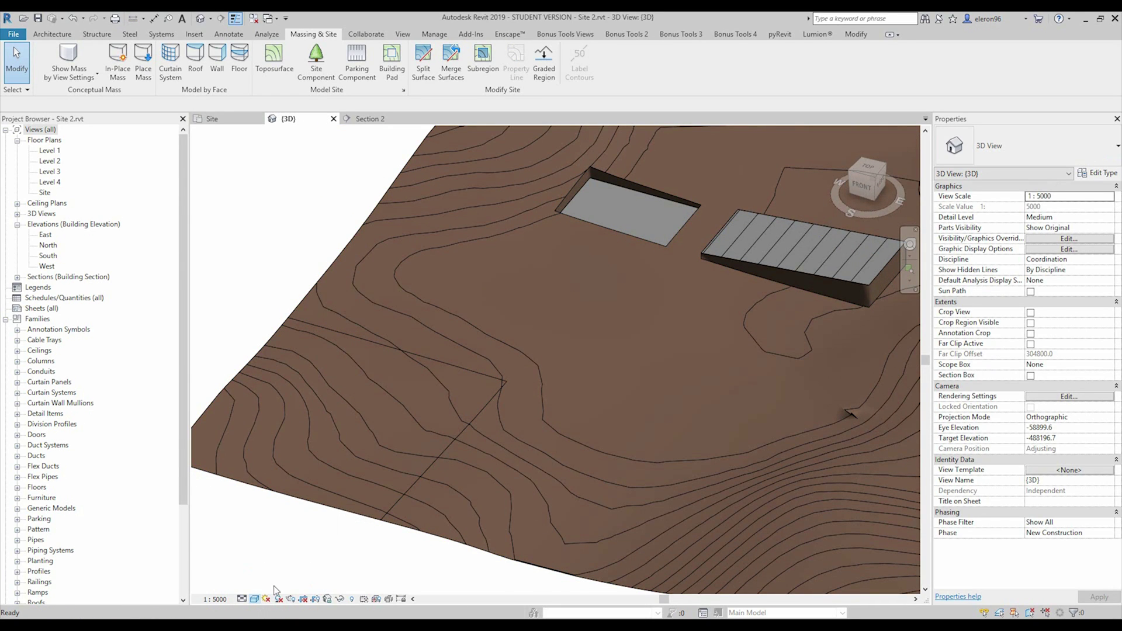
left_click(256, 599)
left_click(274, 551)
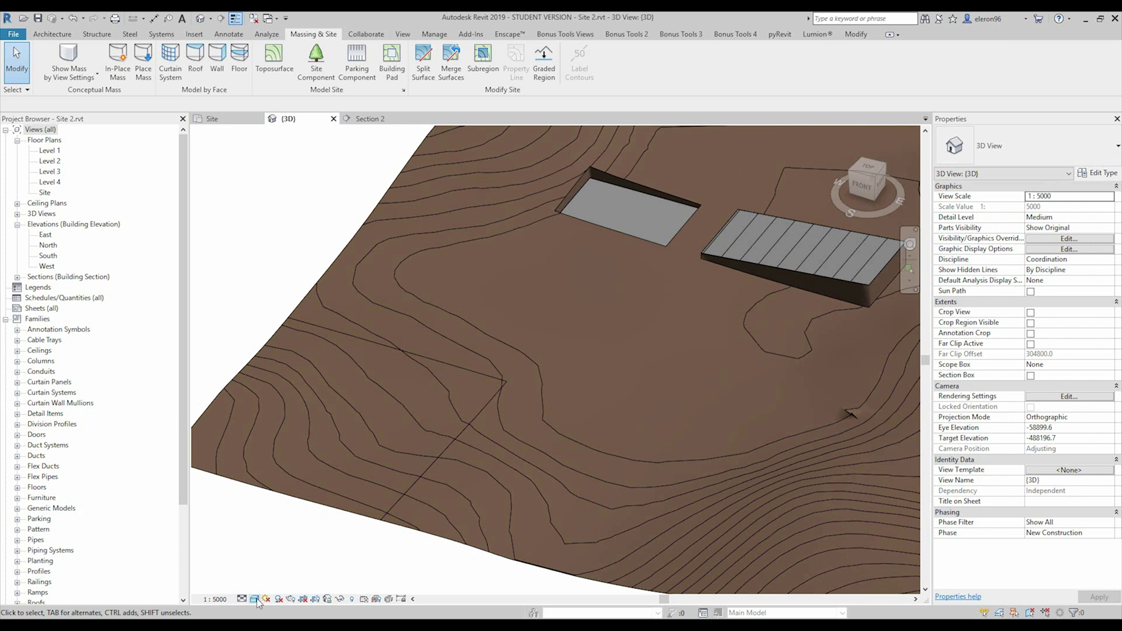
left_click(255, 599)
left_click(281, 539)
- Set the 3D view's visual style to Consistent Colors and check the corner subregion against the surrounding toposurface
left_click(255, 599)
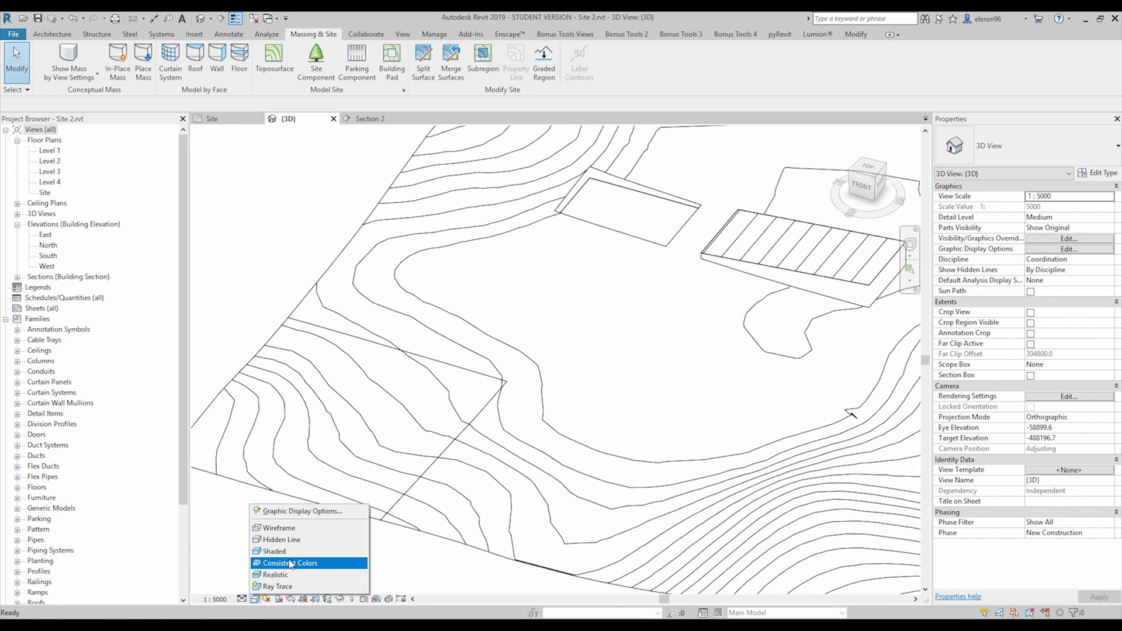
left_click(274, 562)
scroll(403, 444, "down", 5)
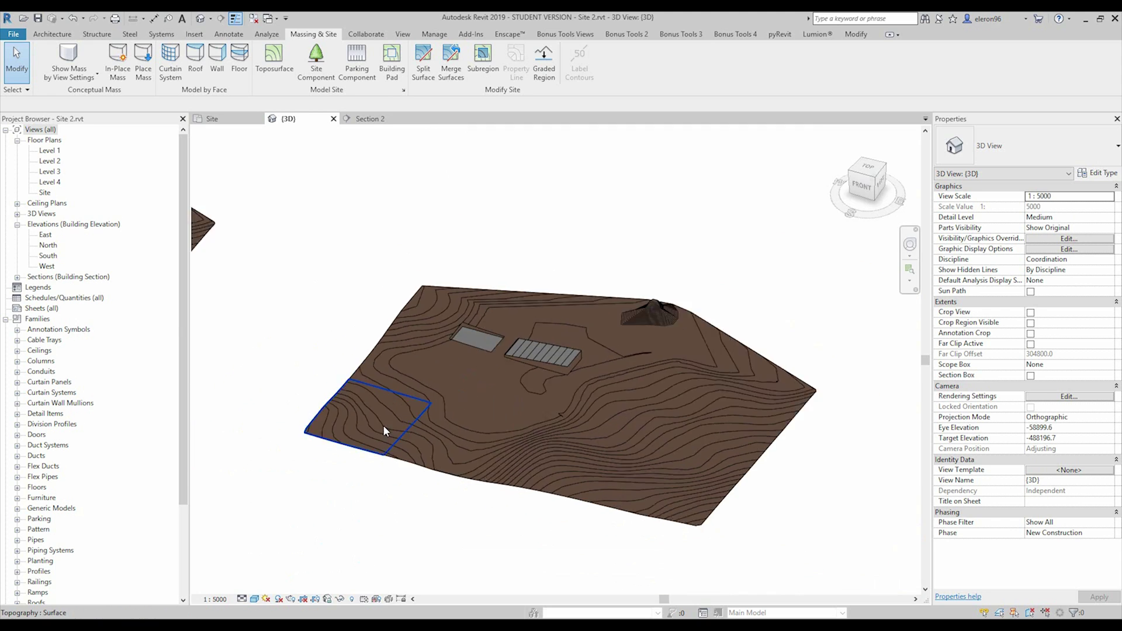
scroll(403, 453, "up", 5)
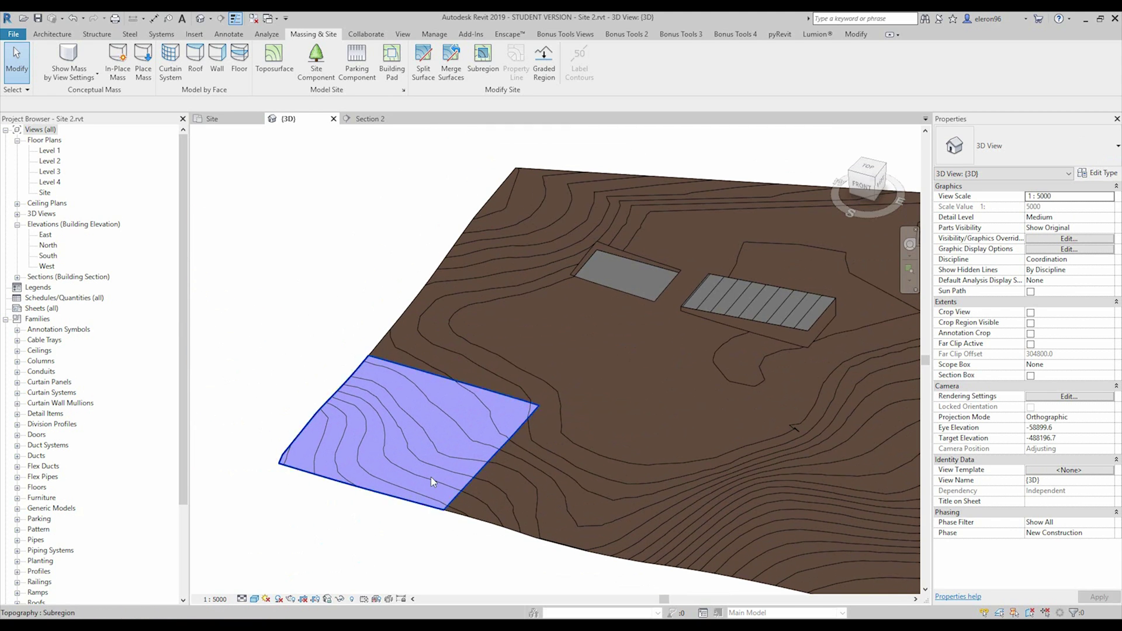
- Check the corner subregion's selection, and open the host toposurface for surface editing
left_click(489, 429)
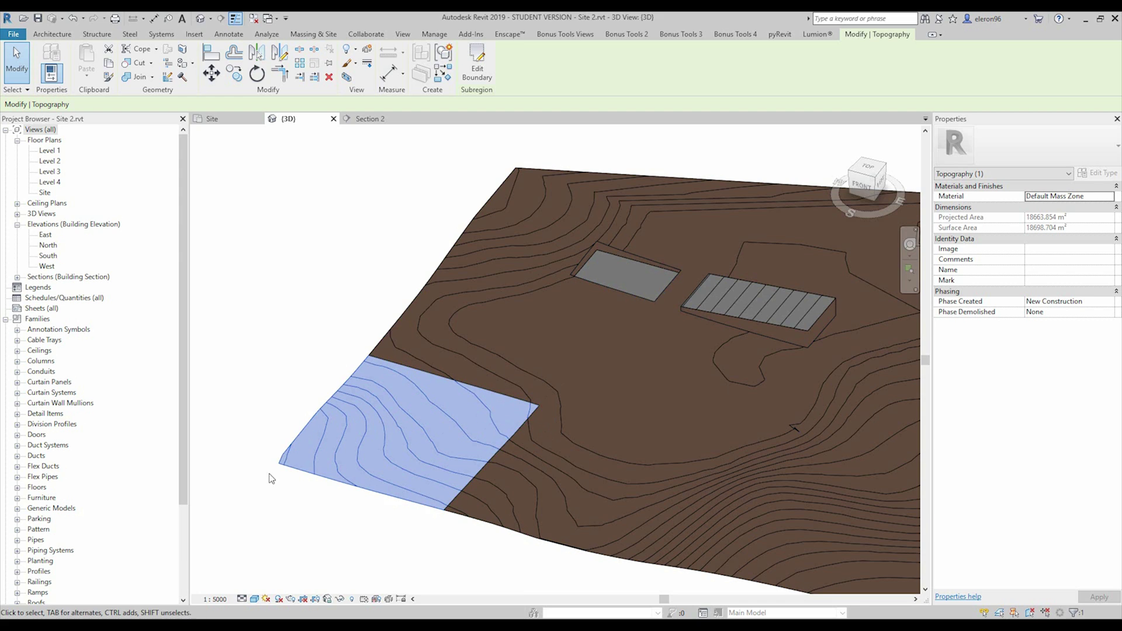
left_click(448, 513)
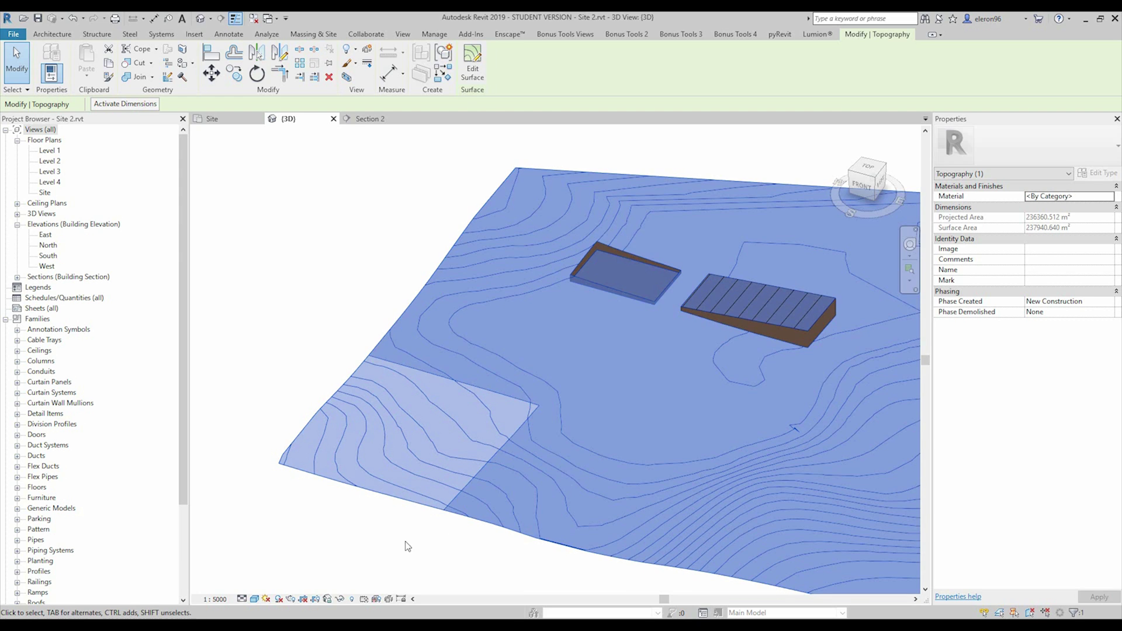
left_click(472, 65)
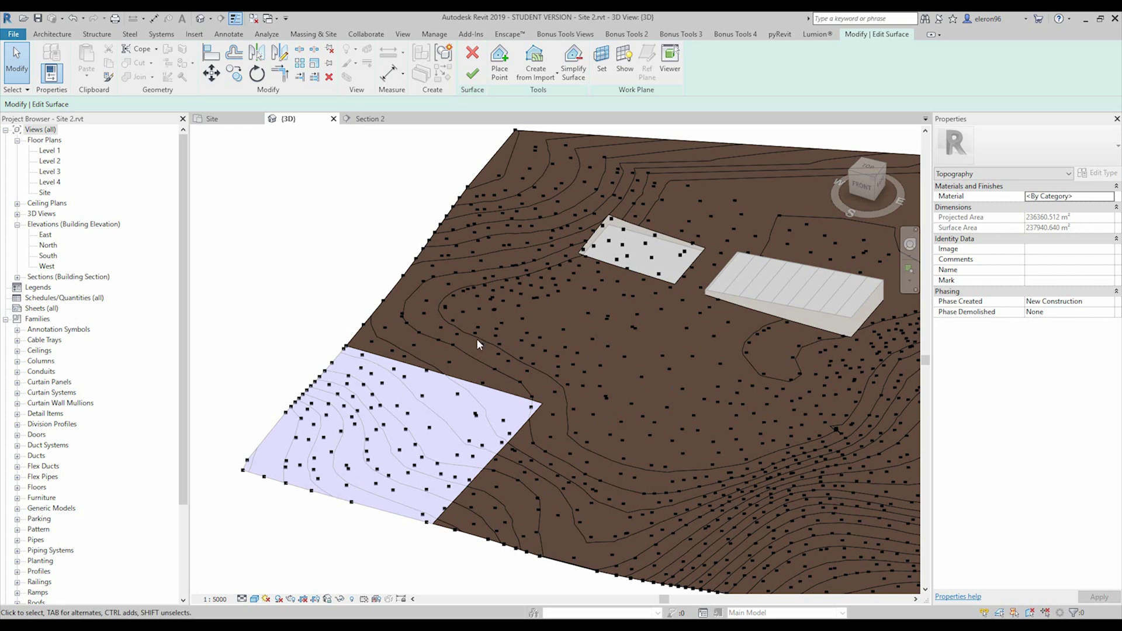
- Set the elevation of the interior points around the subregion's inner corner to 50000
scroll(499, 405, "up", 3)
left_click_drag(412, 335, 614, 500)
left_click(1038, 197)
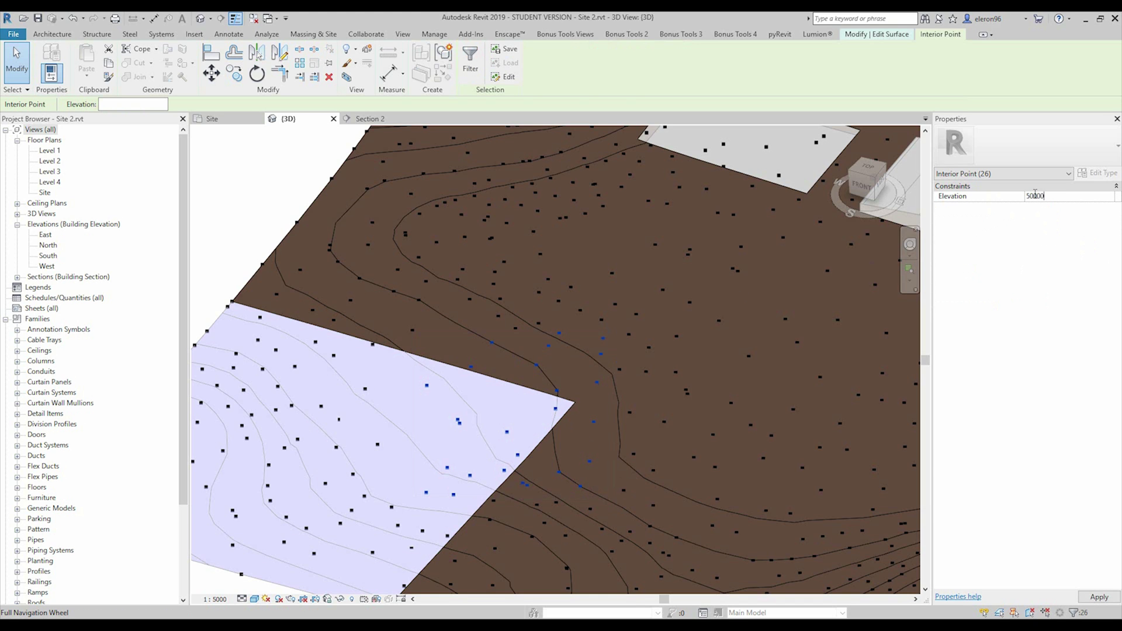
type("50000")
key("Return")
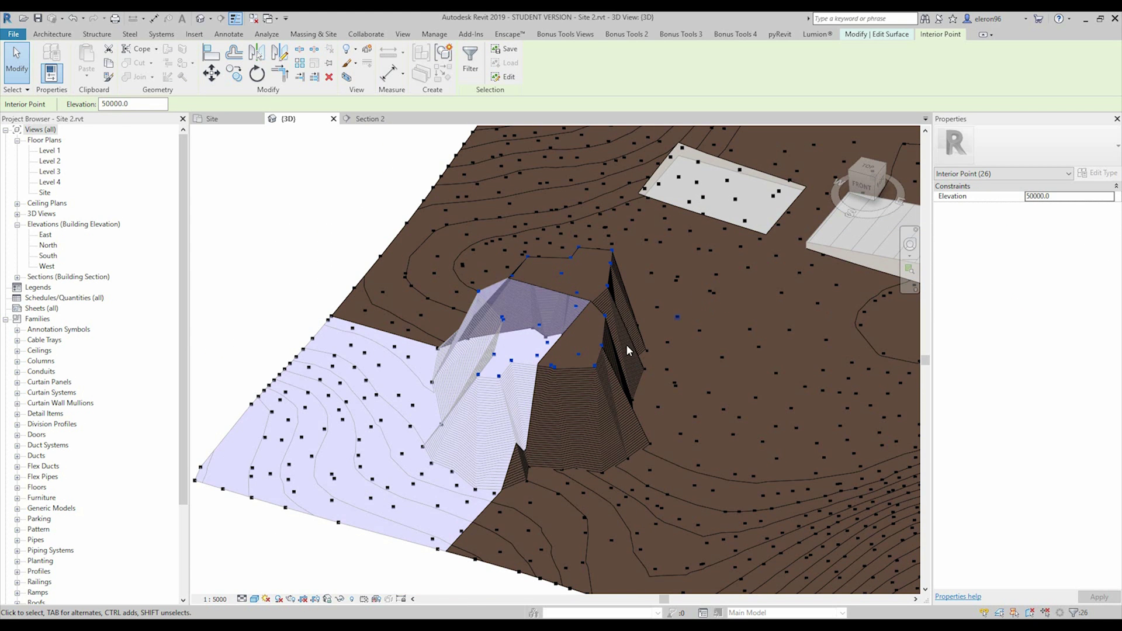
- Inspect the raised points across the subregion boundary from several sides and finish the surface edit
mouse_move(485, 374)
middle_mouse_down("shift")
mouse_move(651, 380)
mouse_move(483, 395)
middle_mouse_up("shift")
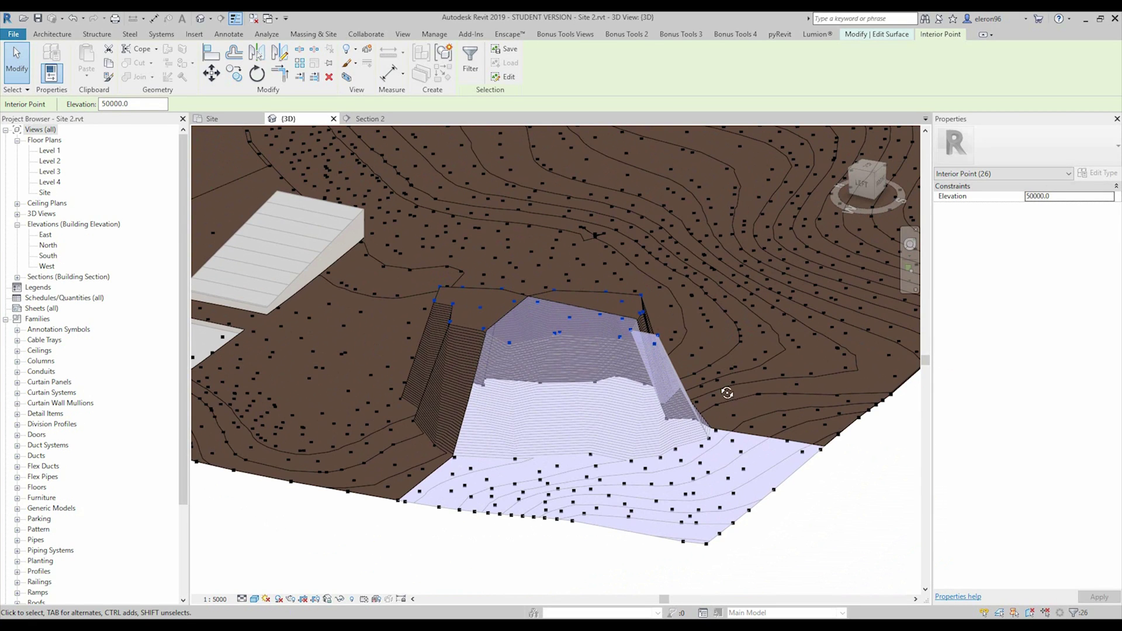
middle_click_drag(727, 392, 637, 323, "shift")
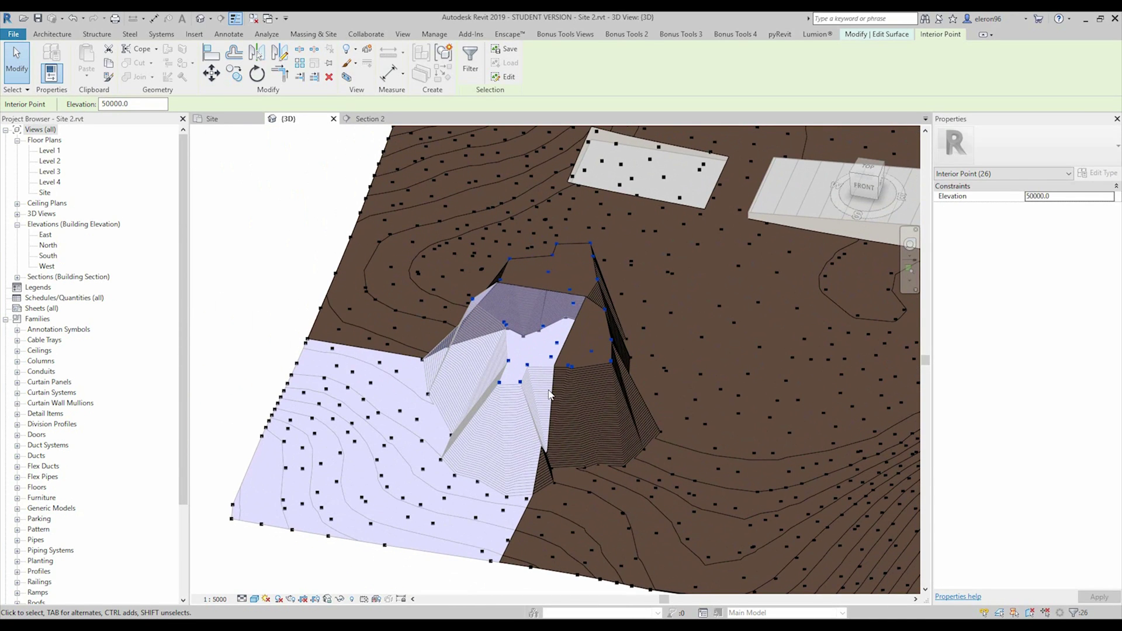
scroll(549, 396, "down", 4)
left_click(533, 494)
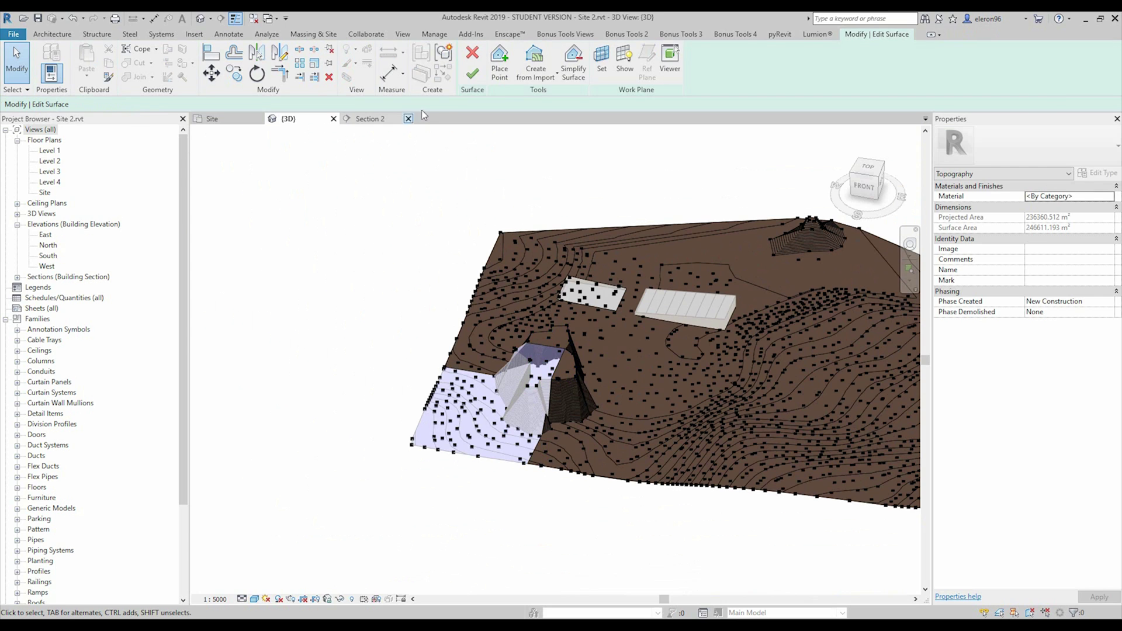
left_click(478, 77)
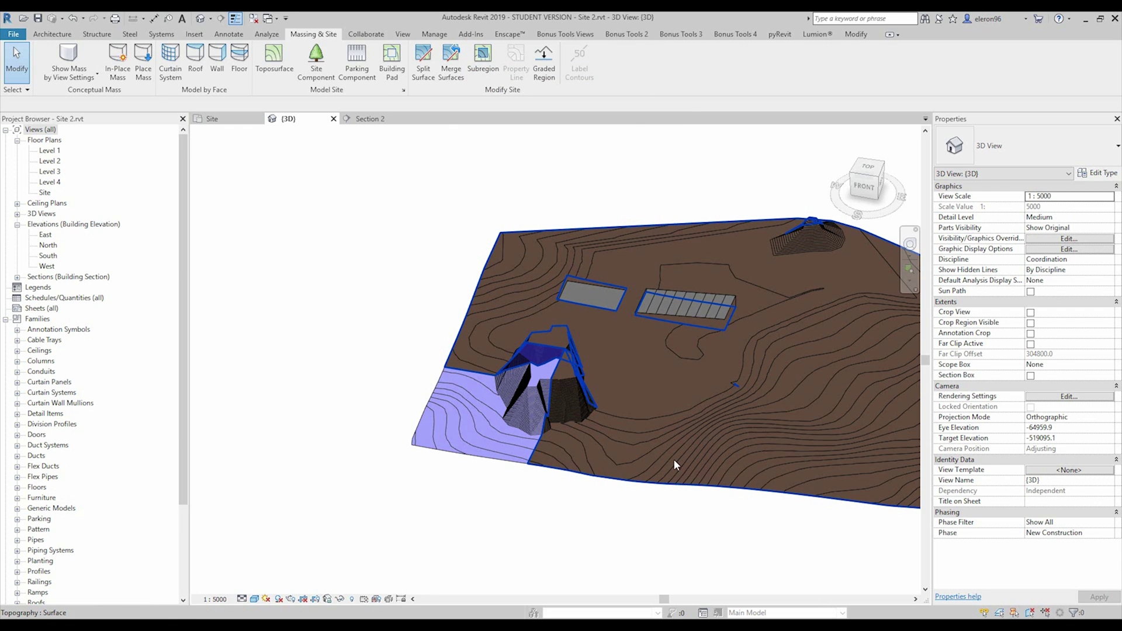
middle_click_drag(673, 458, 524, 464)
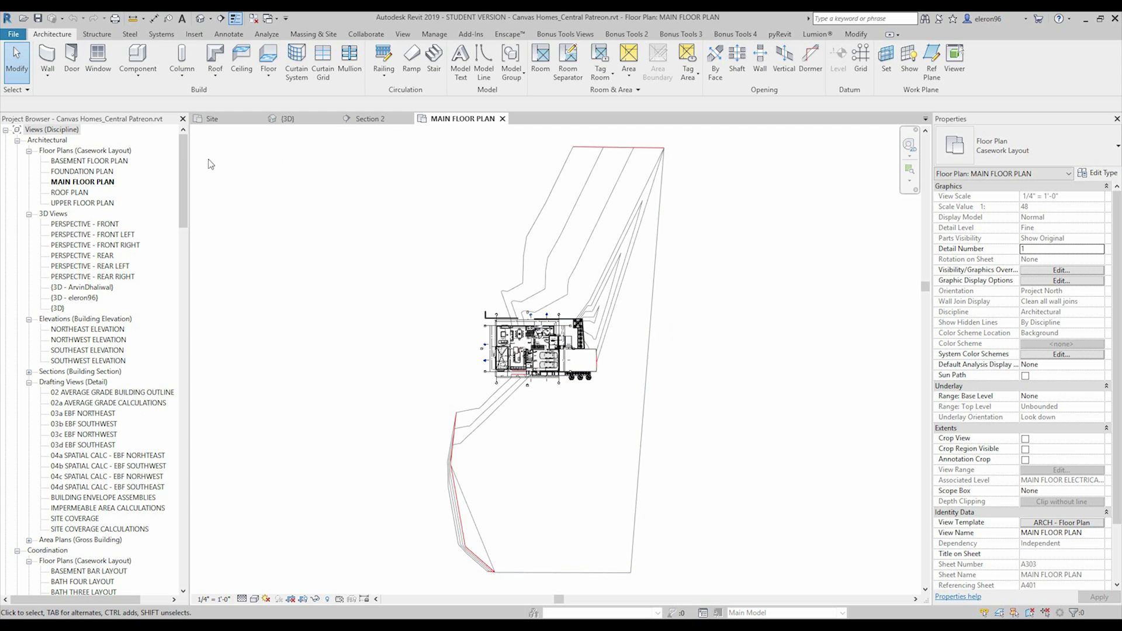
- Open the default 3D view of the Canvas Homes project and examine the house, driveway and planting on its site
left_click(198, 22)
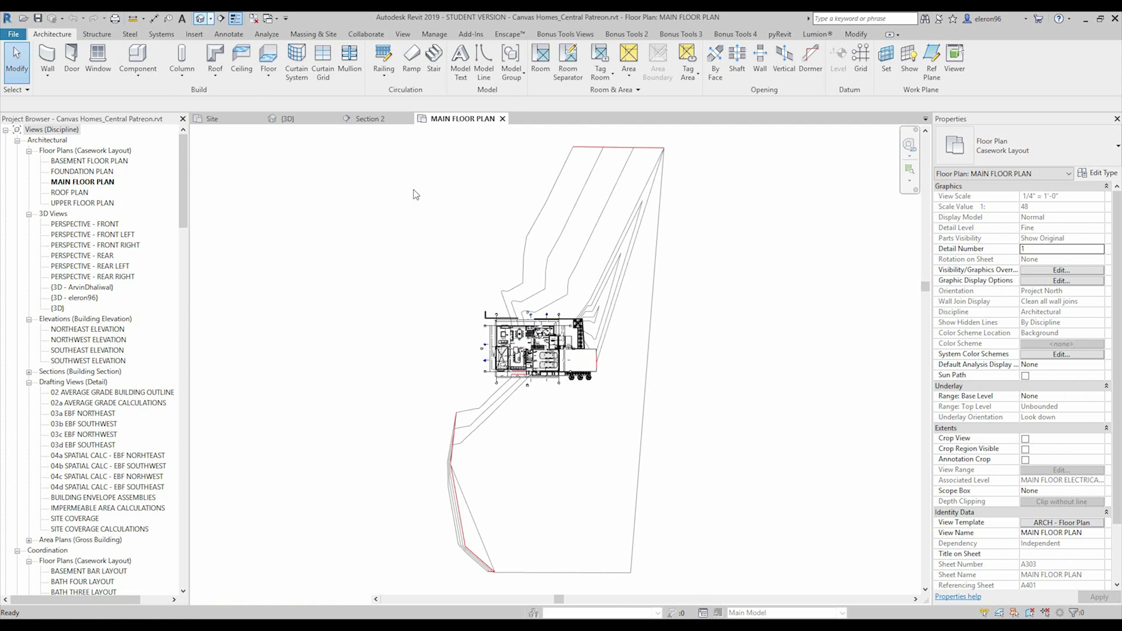
middle_click_drag(758, 373, 672, 320, "shift")
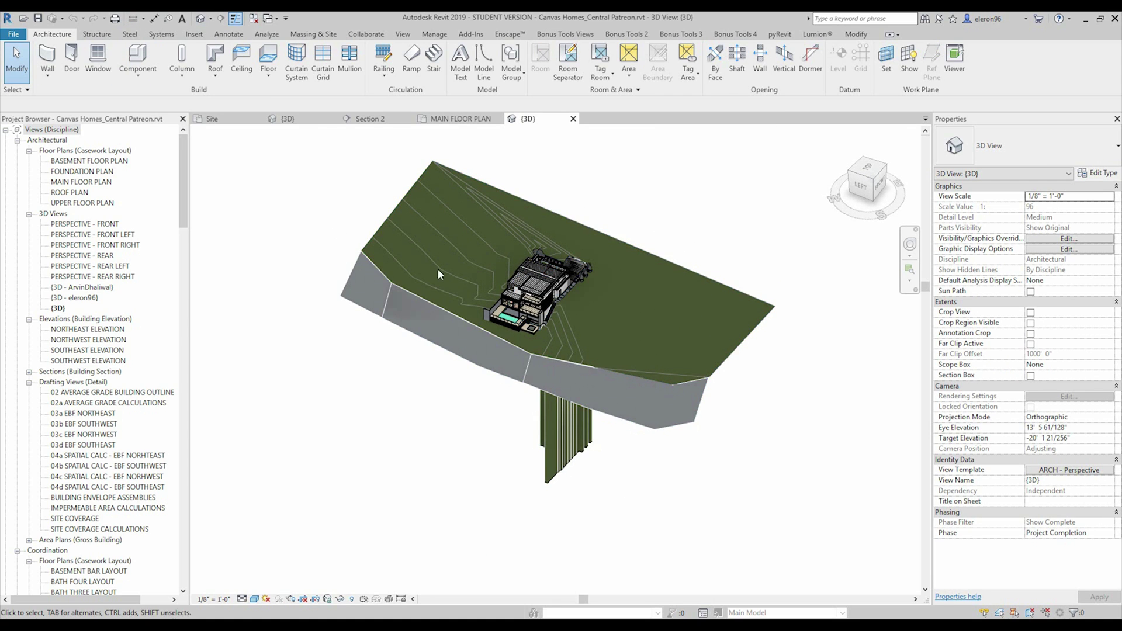
middle_click_drag(437, 268, 600, 268, "shift")
scroll(584, 285, "up", 4)
scroll(584, 286, "up", 5)
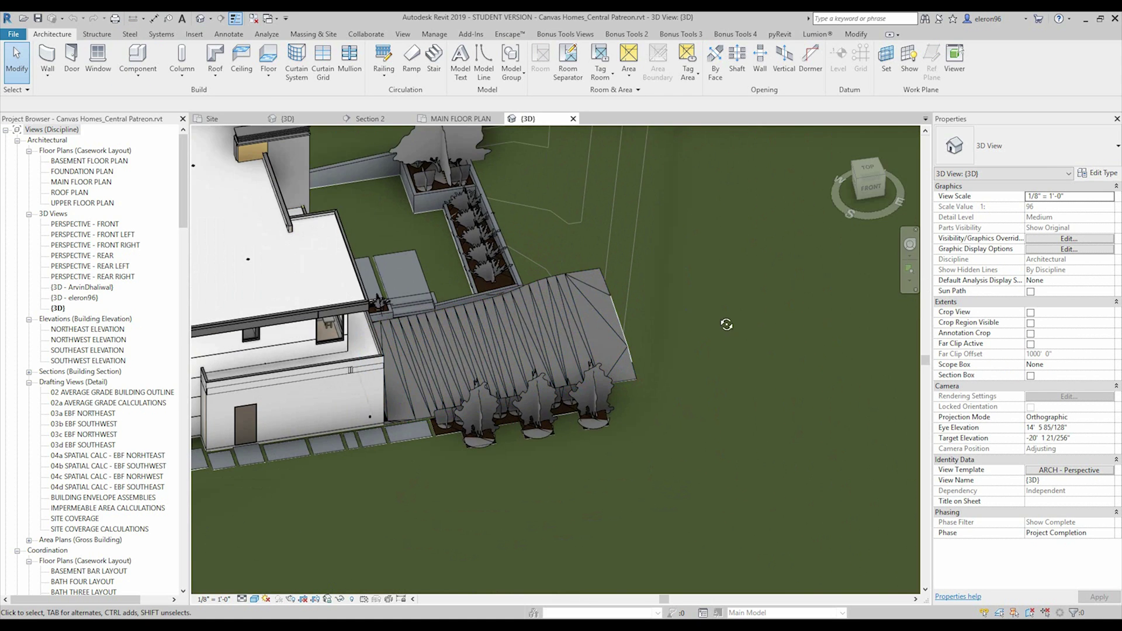
middle_click_drag(726, 320, 636, 288, "shift")
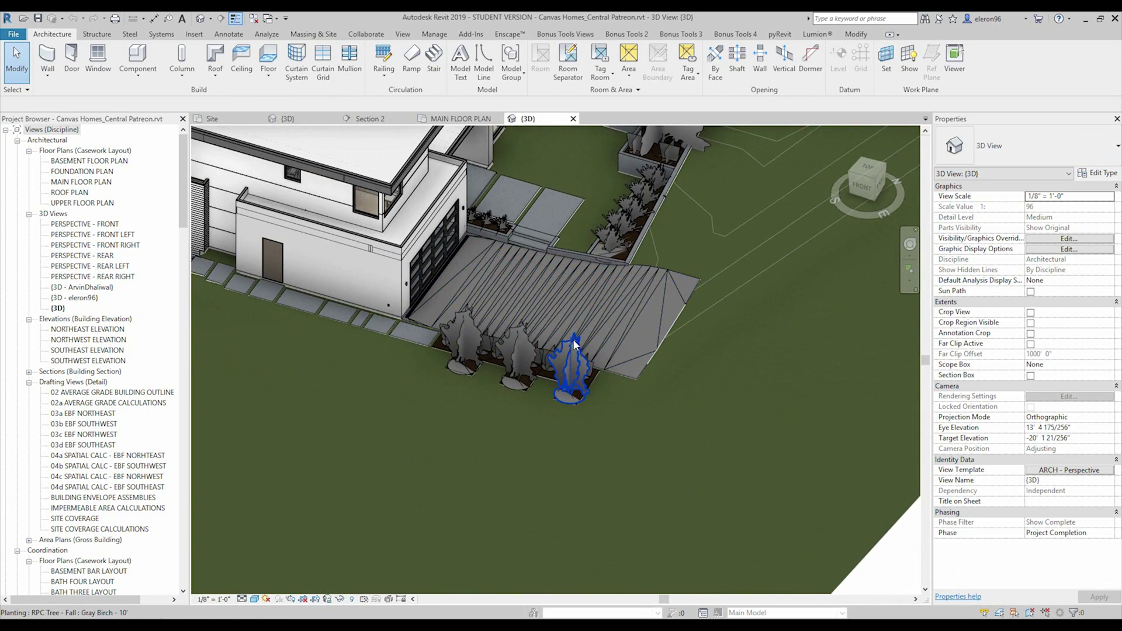
scroll(601, 360, "down", 2)
middle_click_drag(601, 359, 684, 376, "shift")
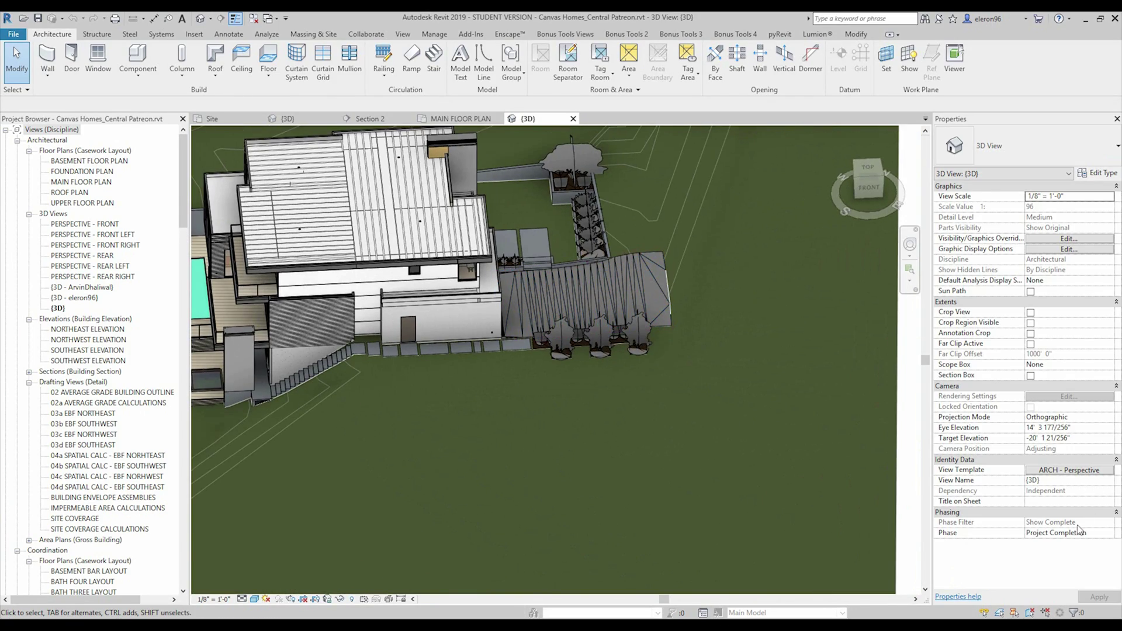
- Set the 3D view's phase to 03 - Foundation and examine the foundation walls and toposurface cut-outs from several sides
left_click(1108, 533)
scroll(1064, 567, "up", 2)
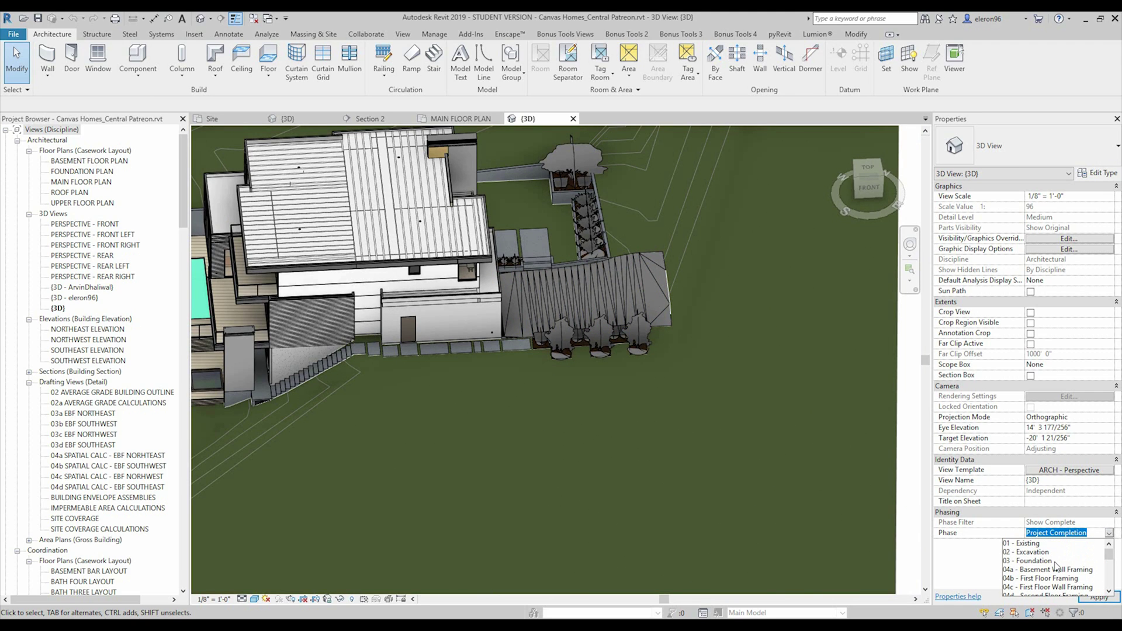
left_click(1056, 562)
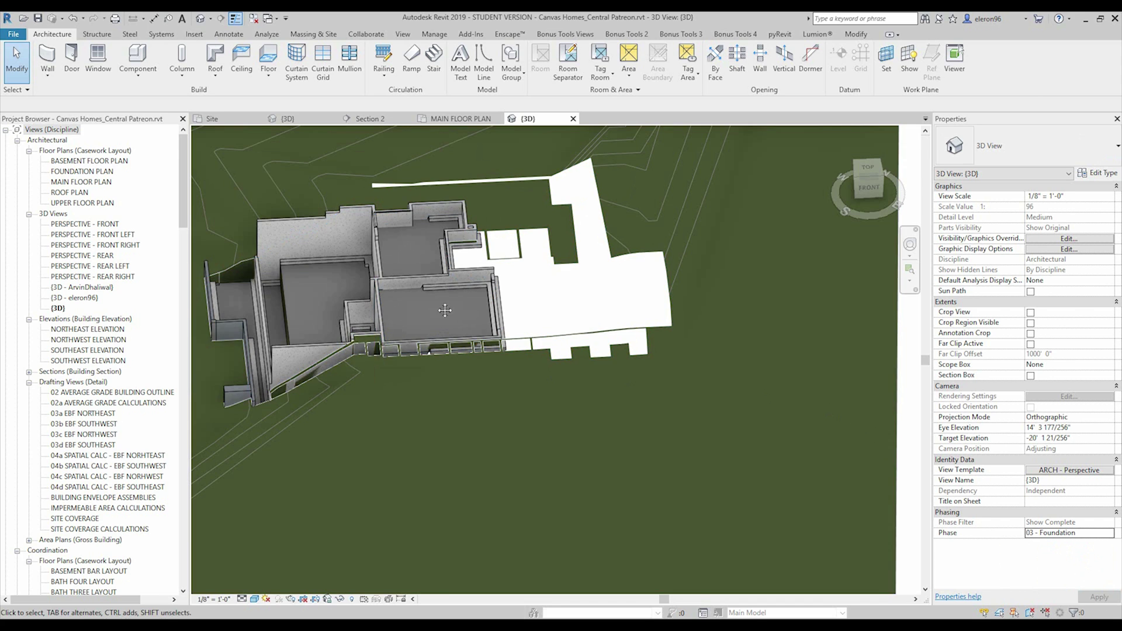
middle_click_drag(623, 378, 542, 381, "shift")
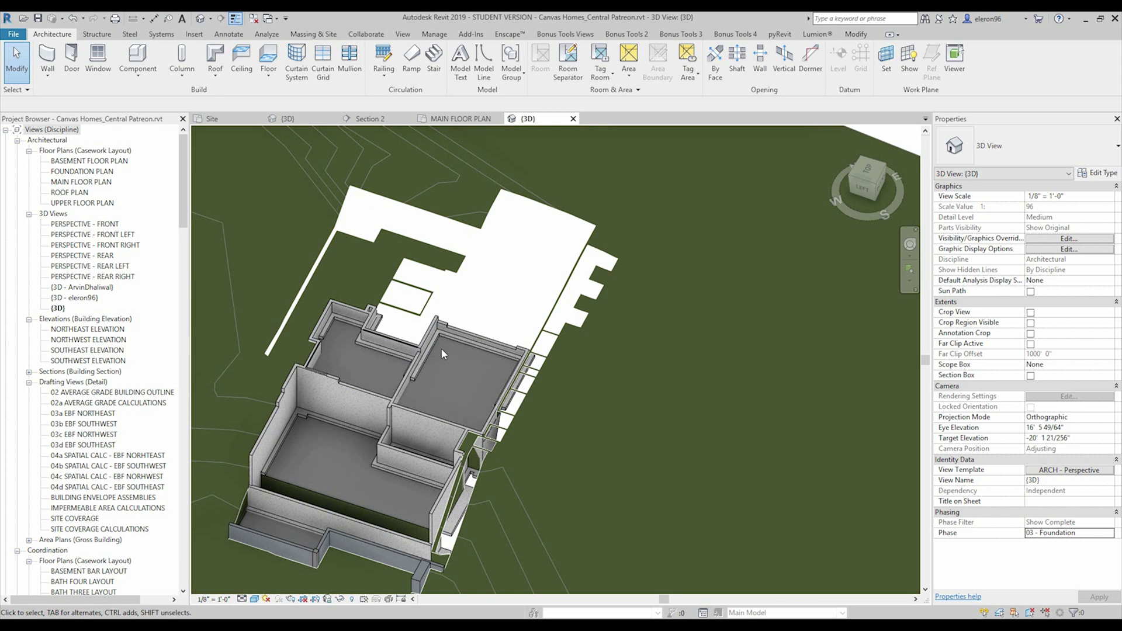
middle_click_drag(441, 348, 464, 345, "shift")
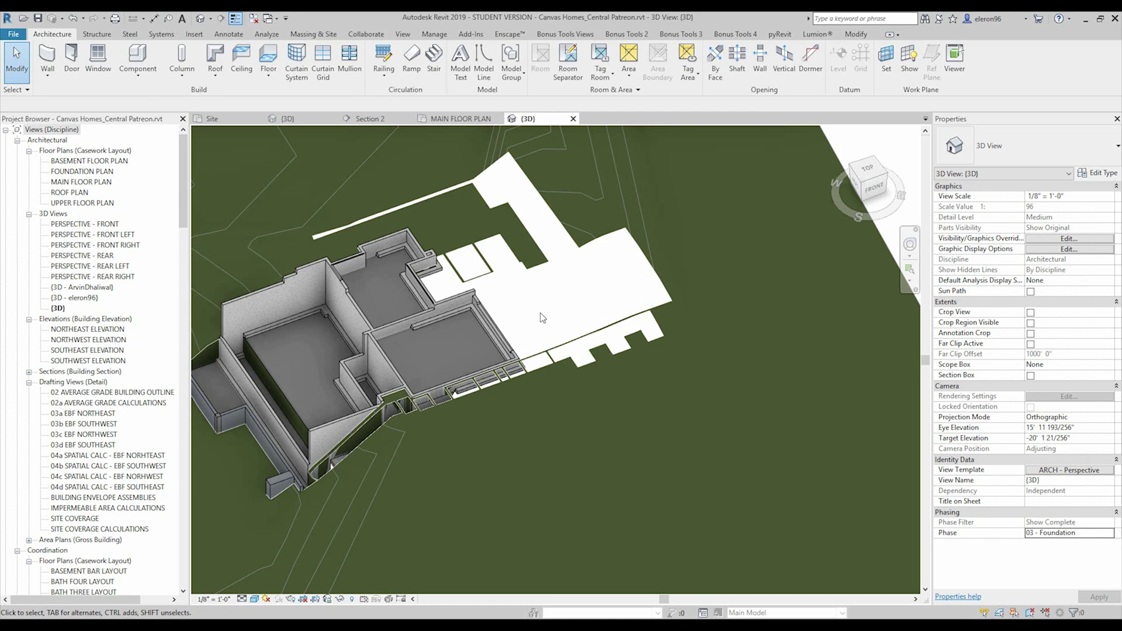
middle_click_drag(566, 319, 615, 327, "shift")
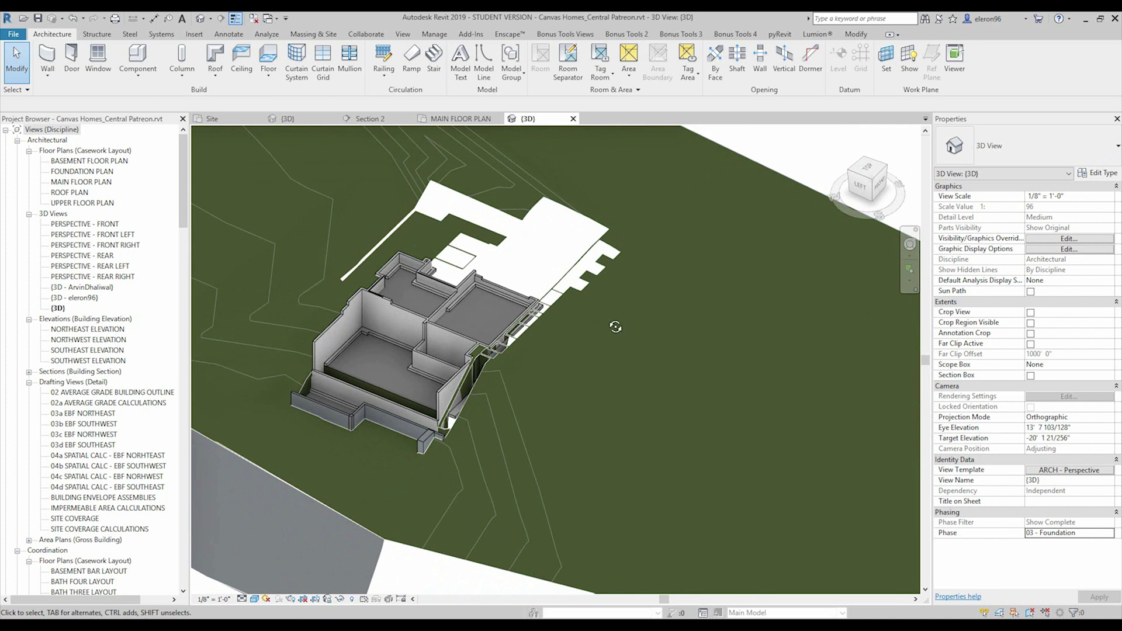
scroll(604, 324, "down", 5)
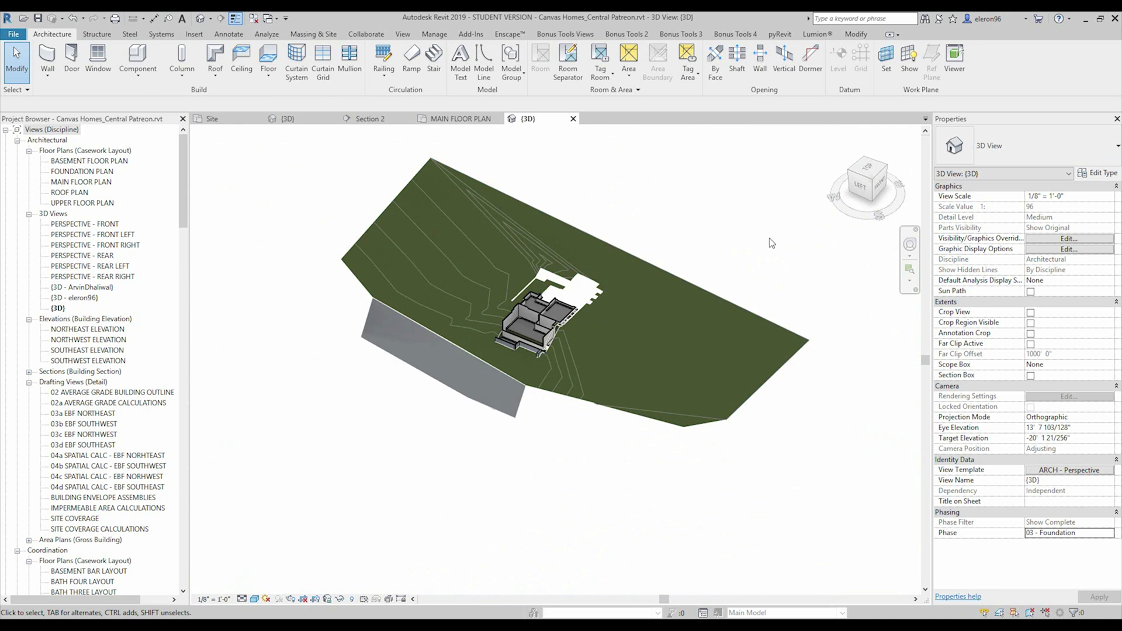